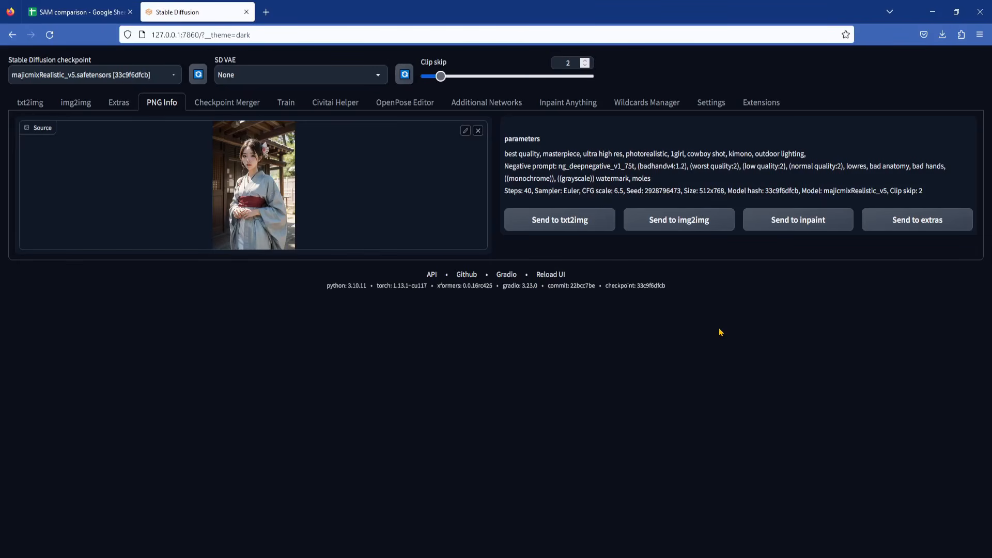
Paint an inpaint mask covering the woman's face in the kimono image.
click(721, 332)
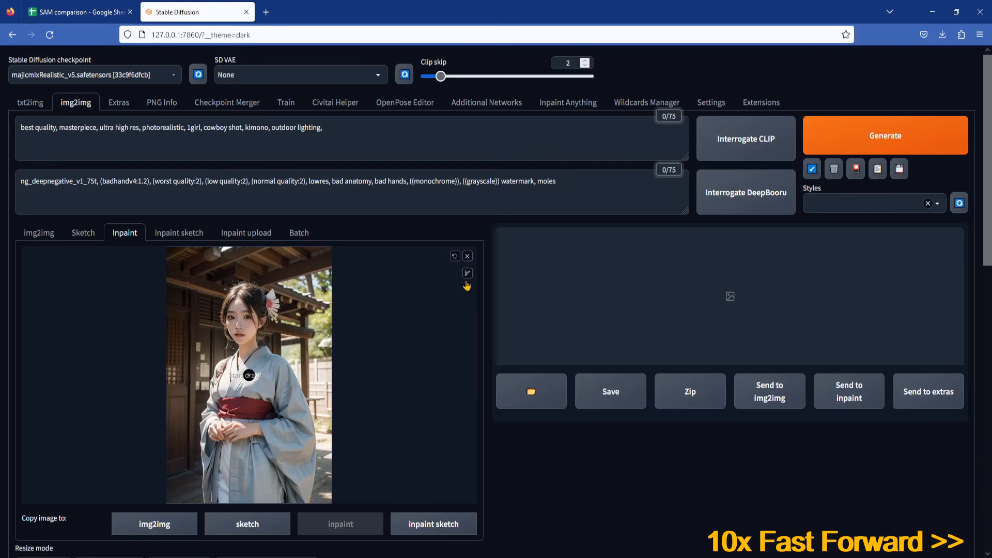
mouse_move(239, 296)
mouse_down()
mouse_move(225, 342)
mouse_move(242, 320)
mouse_move(255, 327)
mouse_move(222, 331)
mouse_up()
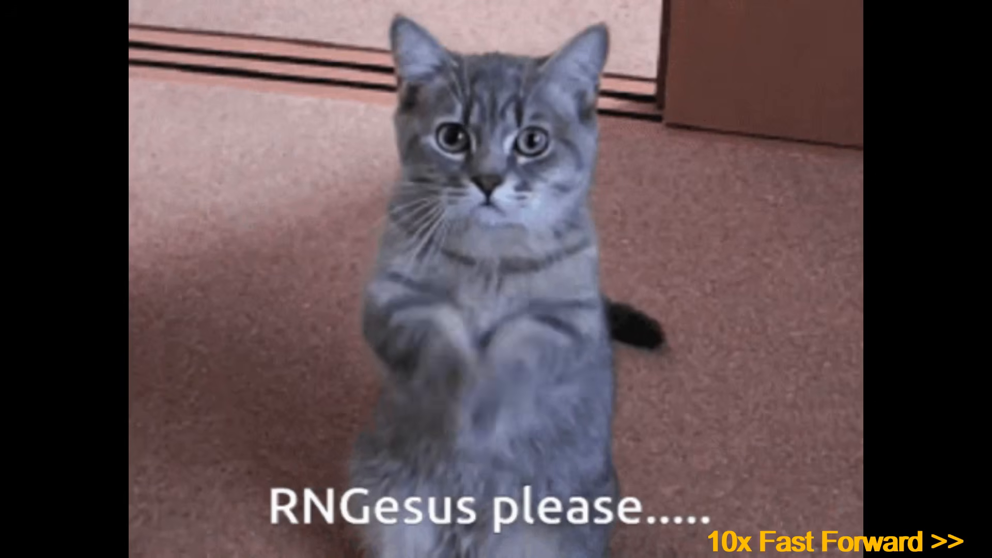
Set the masked content to fill, the inpaint area to Only masked, and the sampling steps to 60.
scroll(512, 403, down, 2)
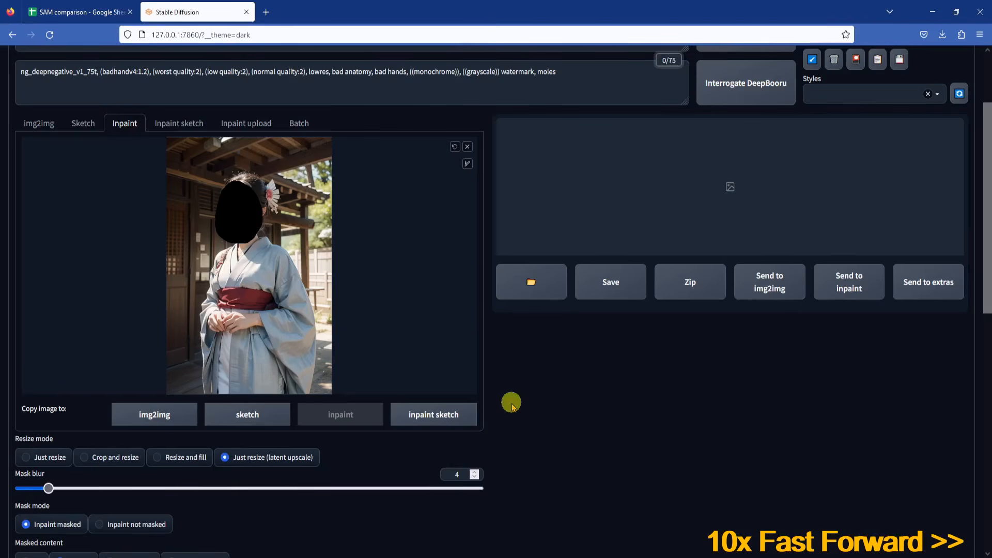
scroll(512, 403, down, 2)
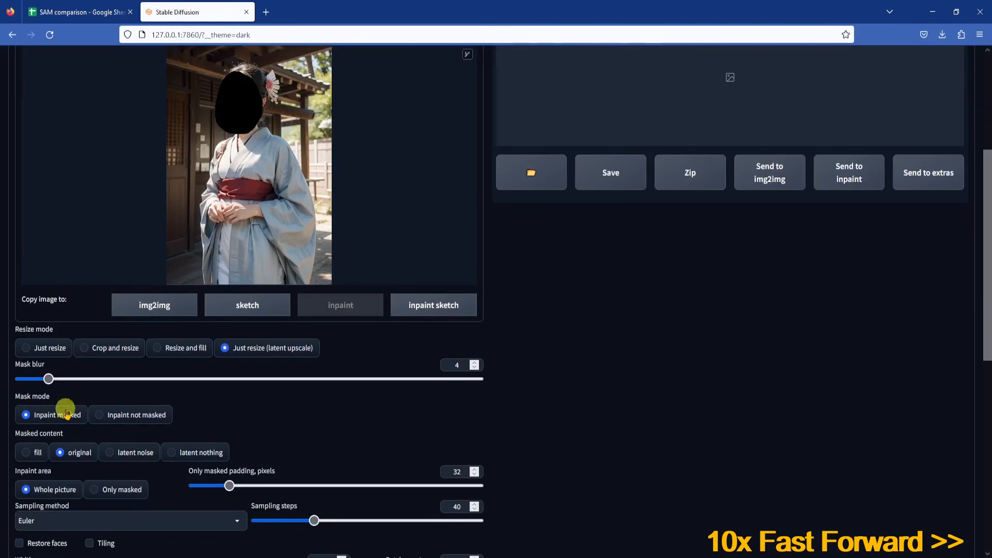
scroll(62, 410, down, 1)
click(101, 434)
scroll(101, 434, down, 2)
double_click(460, 343)
text(60)
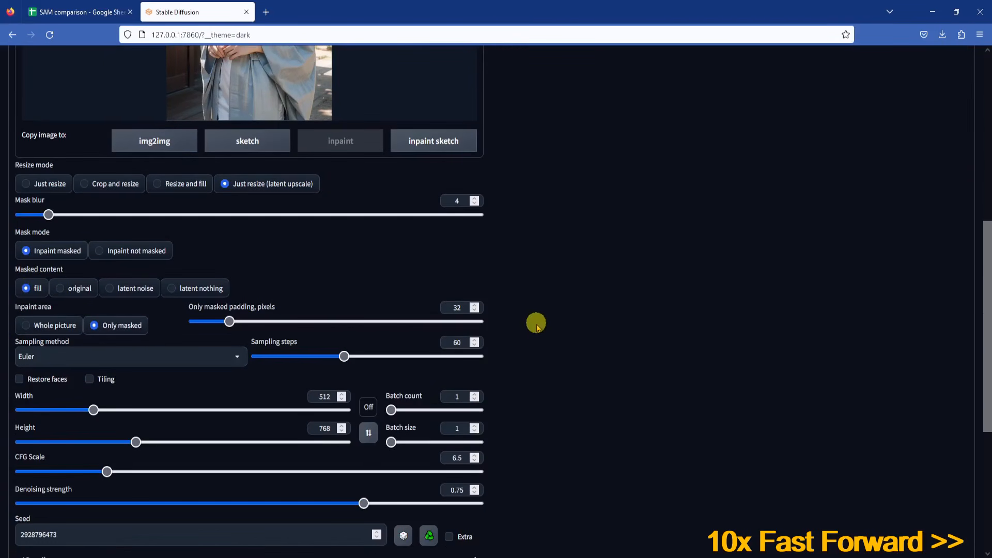
Set the height to 512, the seed to -1 and the batch size to 4.
scroll(537, 322, down, 1)
drag(332, 374, 247, 370)
text(512)
click(404, 480)
click(475, 371)
click(475, 372)
click(475, 372)
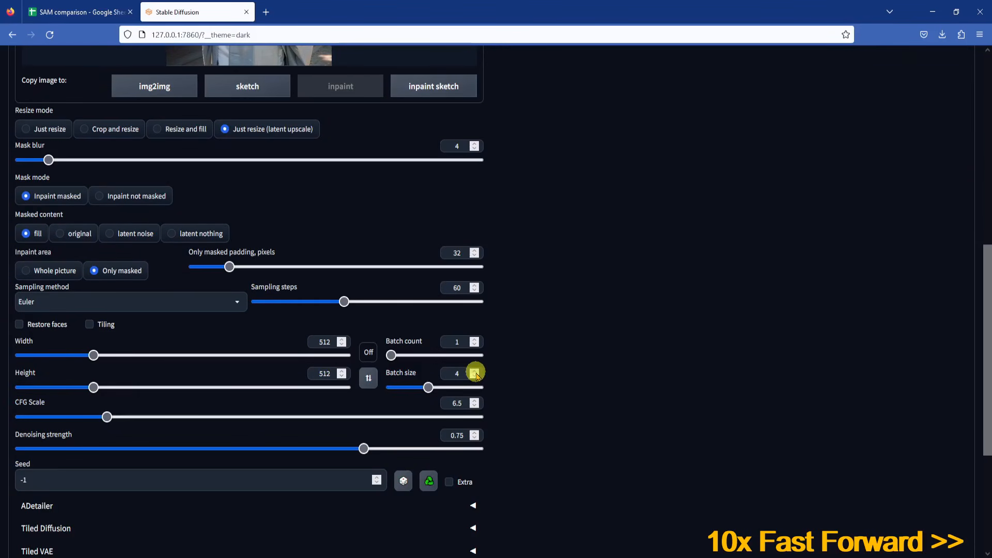
Generate the batch of inpainted images and switch to the command-line window to check the progress.
scroll(536, 341, up, 8)
click(886, 136)
key(alt+Tab)
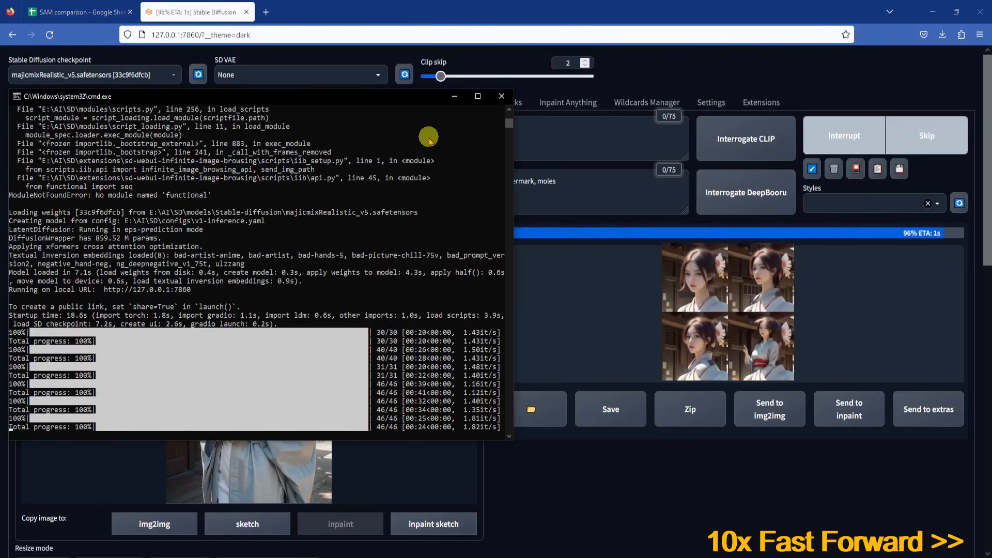
Return to the web UI, review the generated images, and generate another batch with the same settings.
click(554, 264)
click(753, 294)
click(481, 380)
click(886, 135)
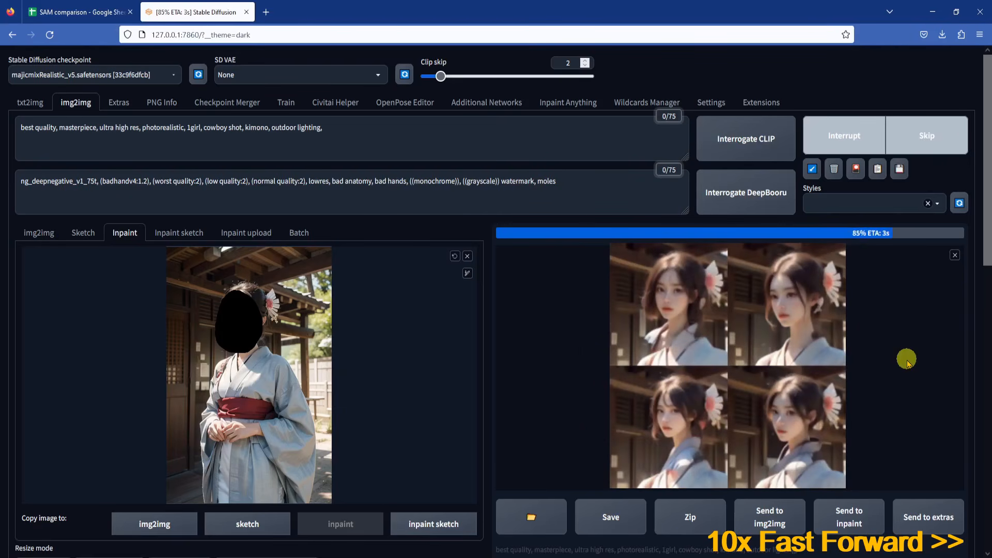
Shorten the prompt to "best quality, masterpiece, ultra high res, photorealistic, 1girl," and generate a new batch.
click(686, 459)
click(886, 135)
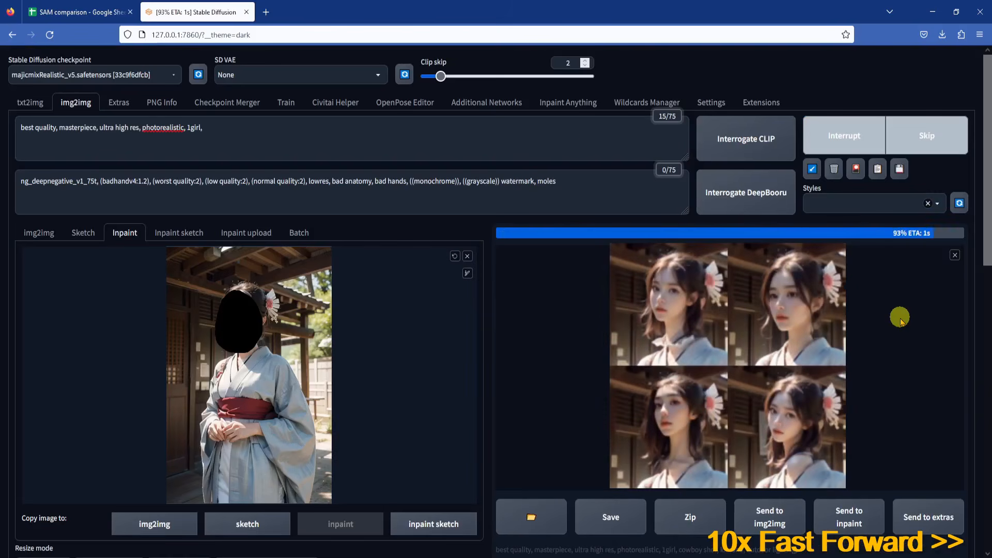
Examine the individual images of the new batch in the results gallery.
click(729, 310)
click(532, 281)
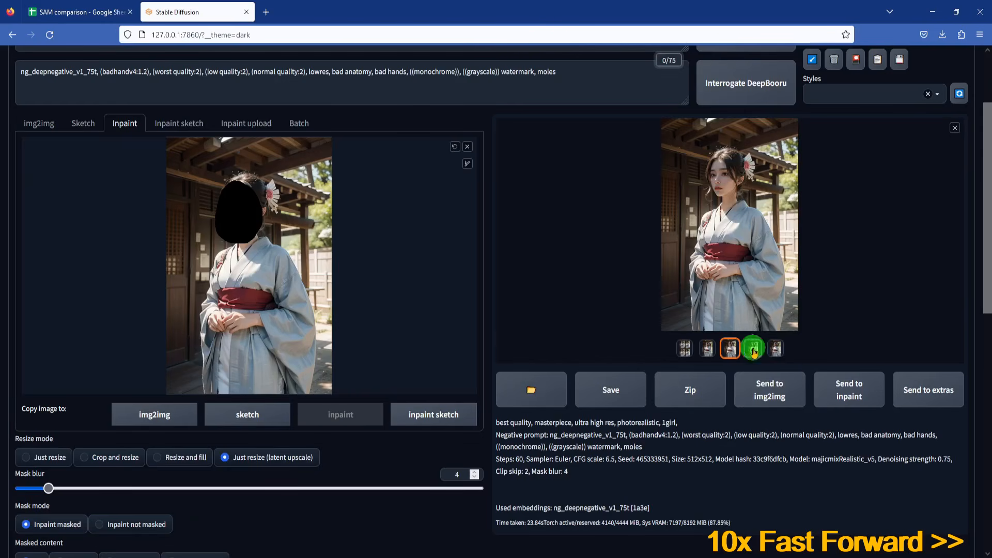
scroll(657, 429, down, 4)
scroll(221, 518, up, 5)
Adjust the mask brush size, extend the mask around the upper edge of the face, and generate again.
click(467, 164)
drag(390, 166, 400, 165)
mouse_move(258, 198)
mouse_down()
mouse_move(258, 236)
mouse_move(225, 240)
mouse_move(262, 207)
mouse_move(249, 242)
mouse_move(220, 216)
mouse_move(248, 184)
mouse_up()
scroll(435, 273, up, 3)
click(885, 135)
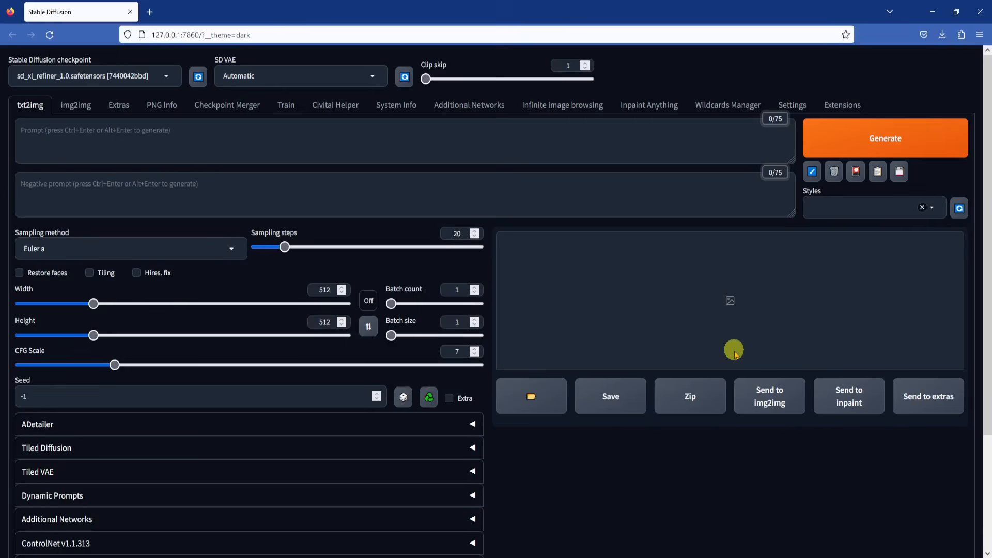
Load the list of available extensions from the default index URL.
click(844, 103)
click(86, 127)
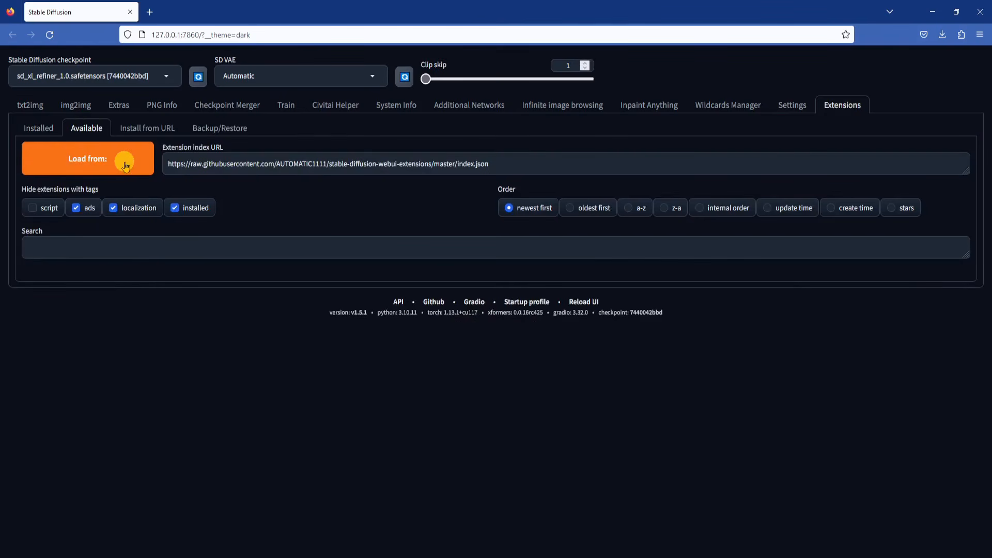
click(124, 166)
Search the available extensions for "sd-webui-control".
click(249, 267)
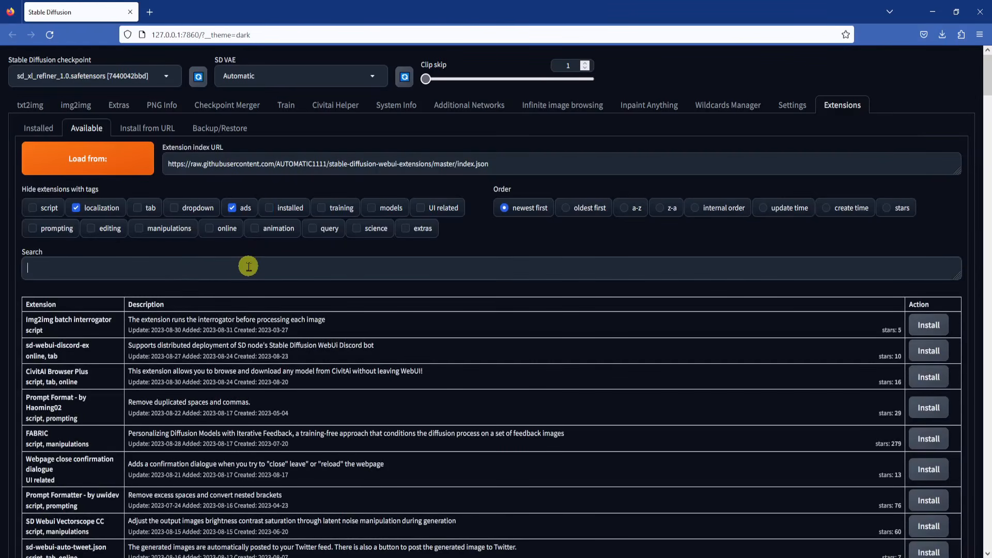
text(sd)
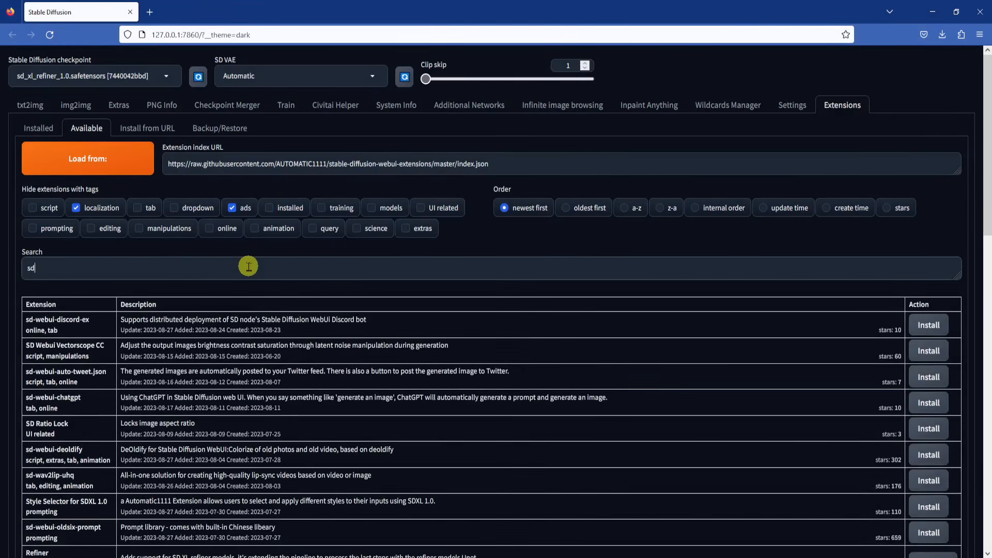
text(-webui)
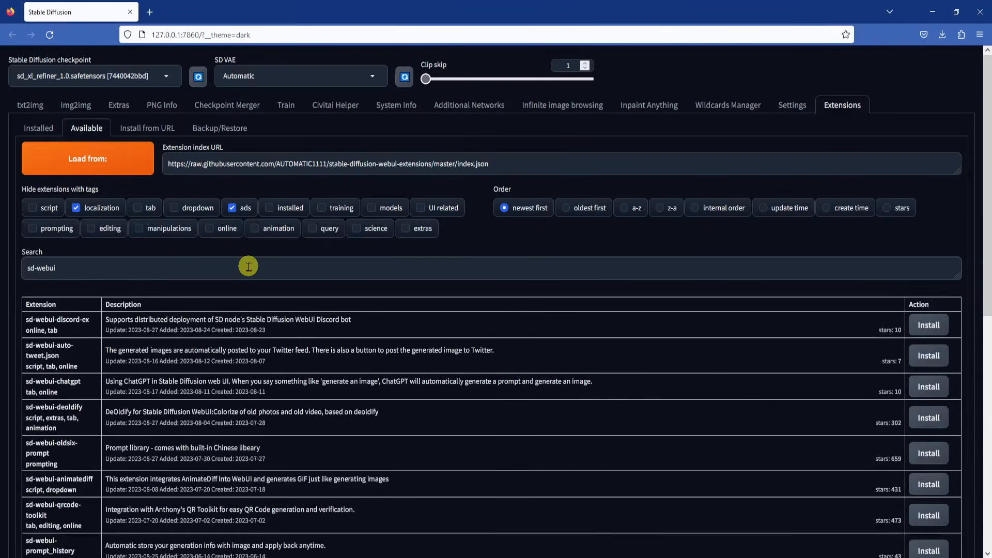
text(-control)
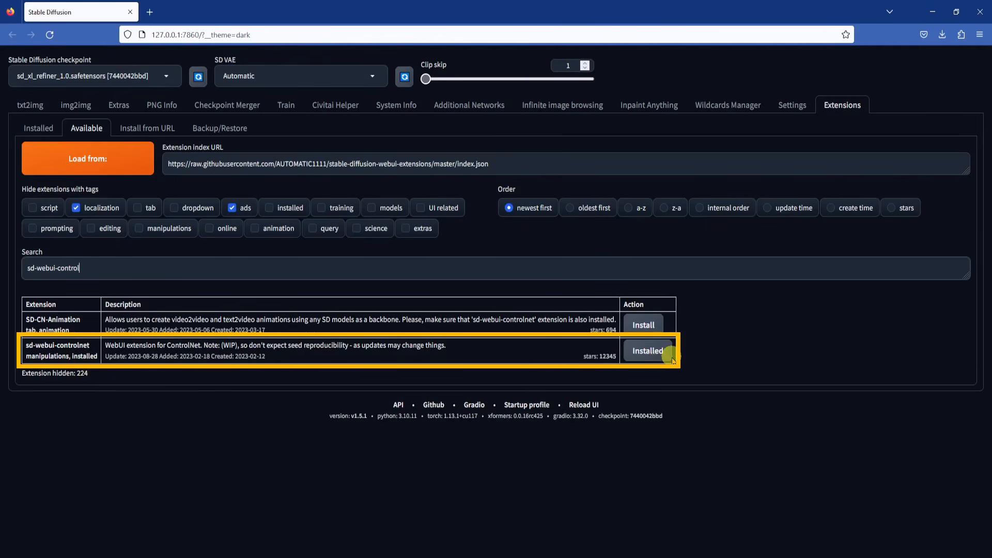
click(731, 355)
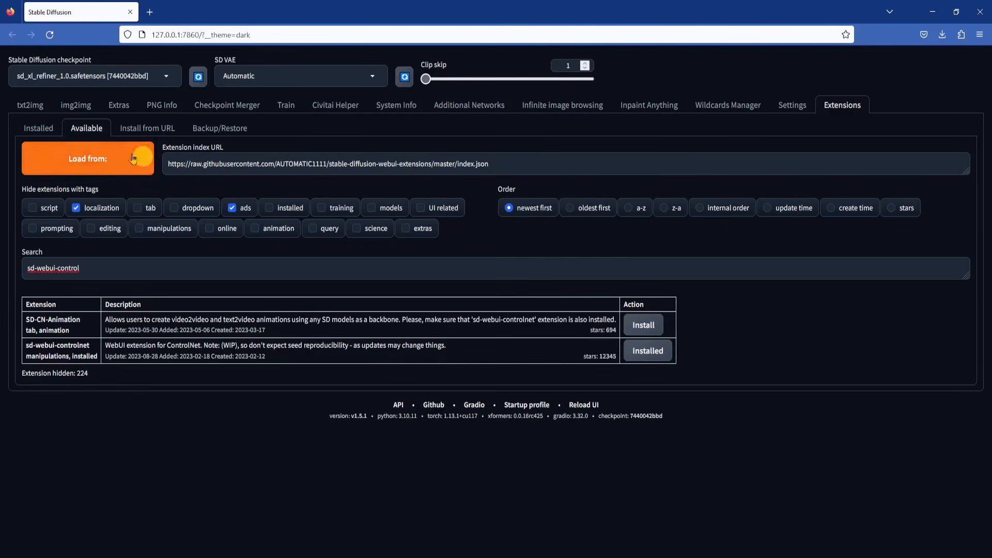
Check the installed extensions for updates, apply them with a UI restart, and check the ControlNet version.
click(33, 128)
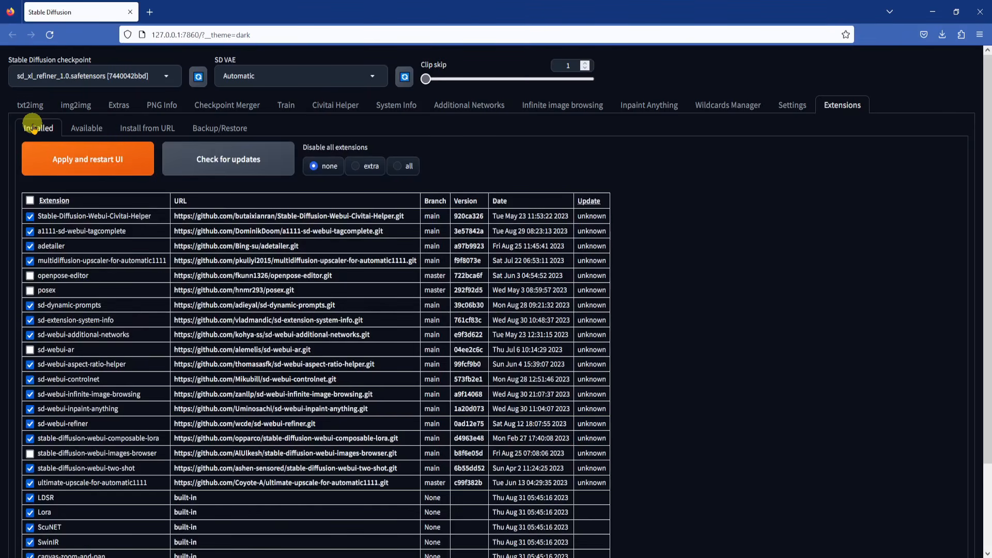
click(188, 160)
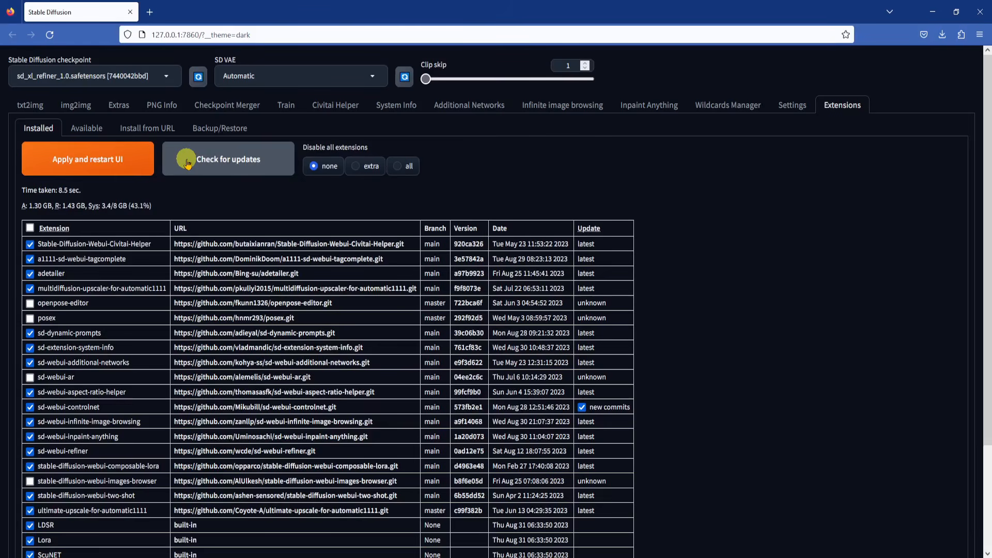
click(143, 156)
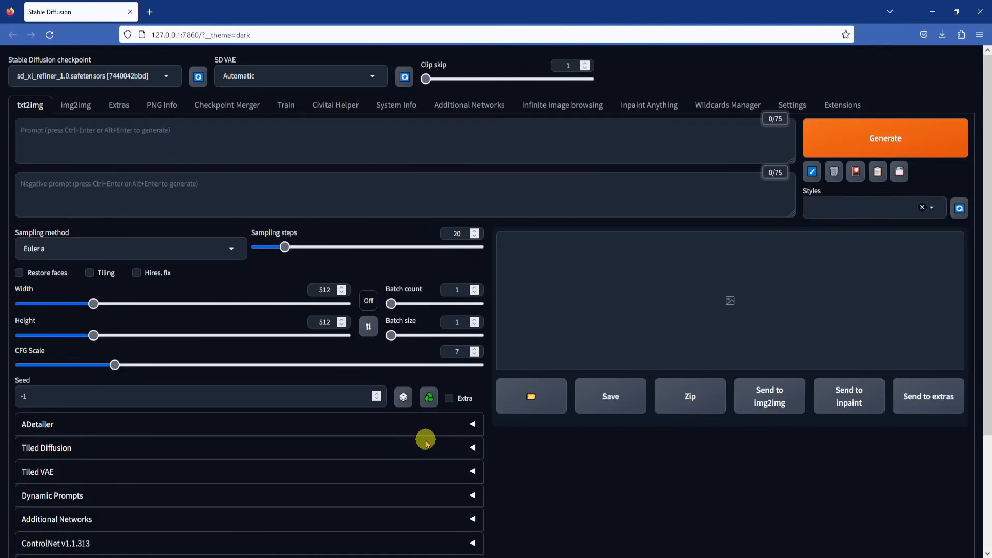
scroll(498, 441, down, 2)
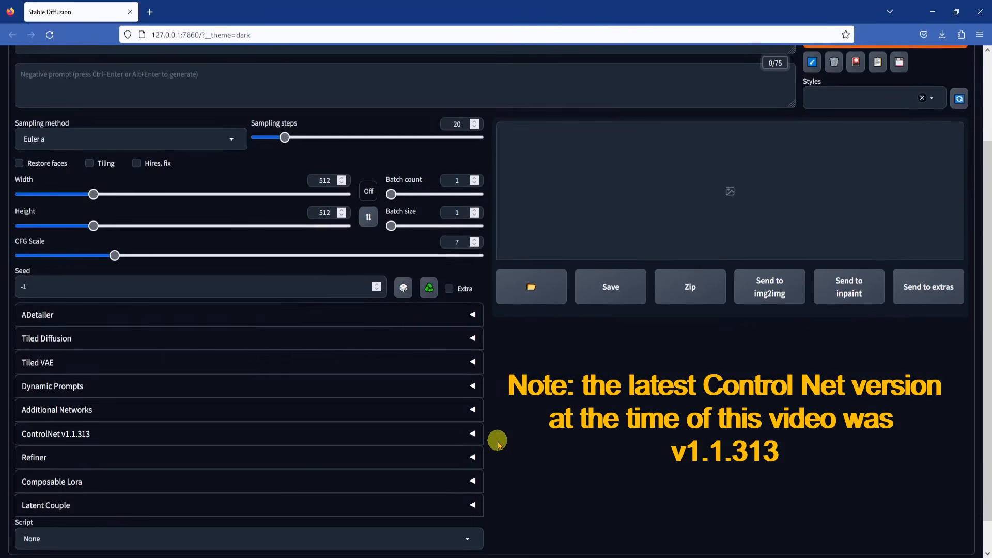
scroll(498, 441, down, 1)
scroll(505, 396, down, 6)
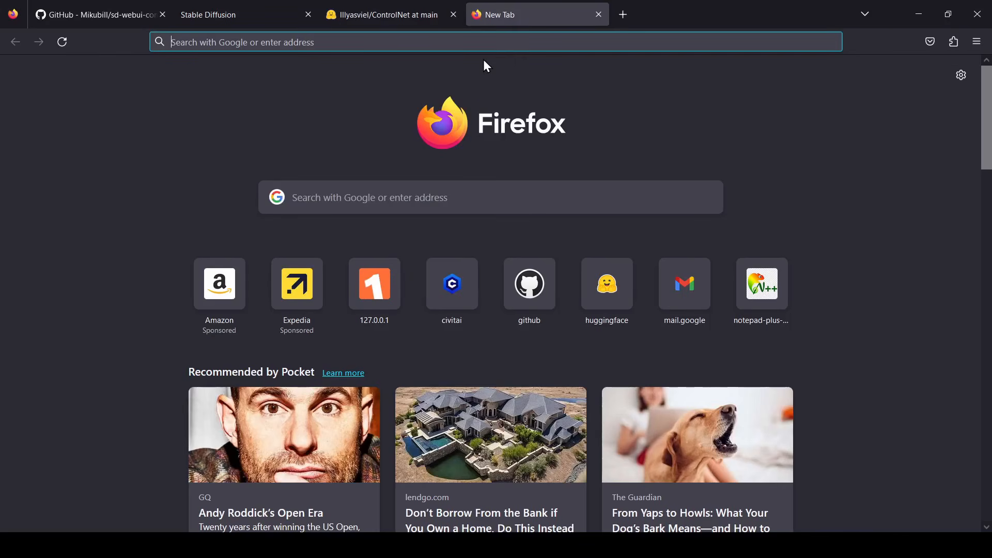
Search the web for "hugging face controlnet v1.1".
text(hugging)
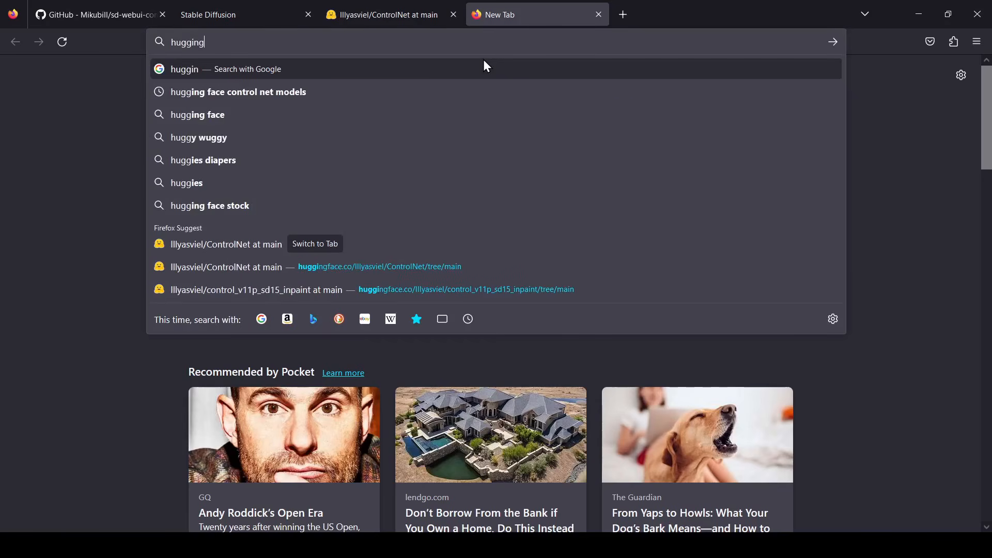
text( face)
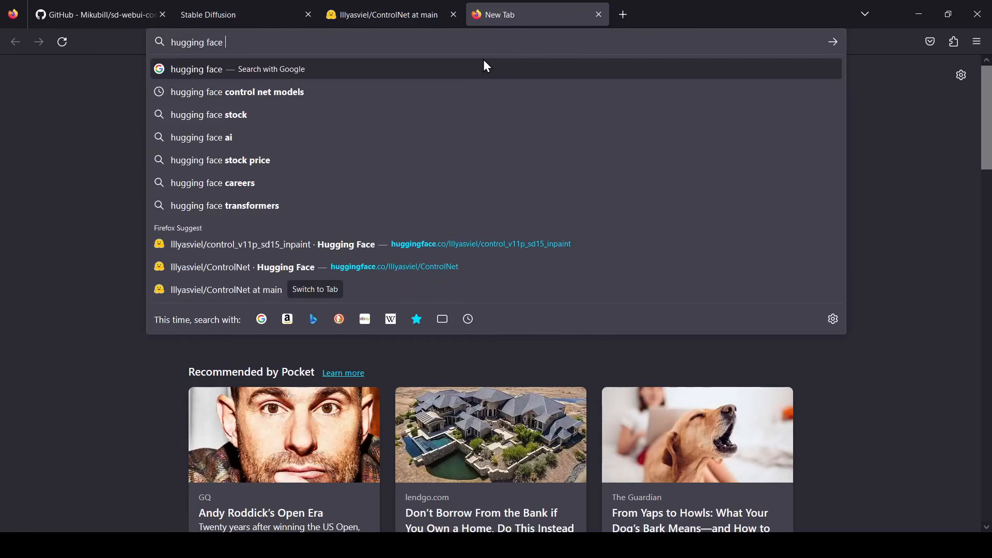
text( control net)
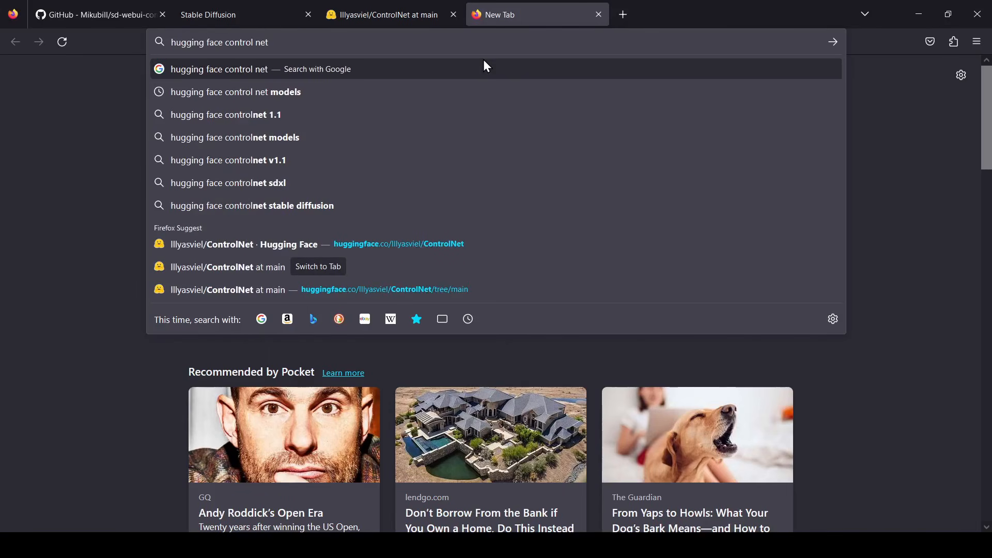
click(266, 161)
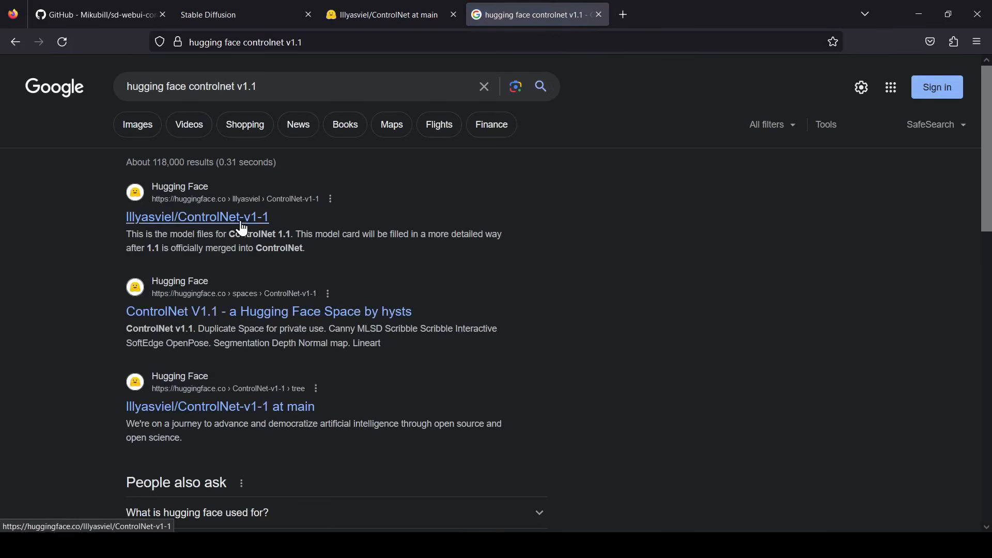
Open the file list of the ControlNet-v1-1 repository on Hugging Face and download control_v11p_sd15_inpaint.pth.
click(244, 229)
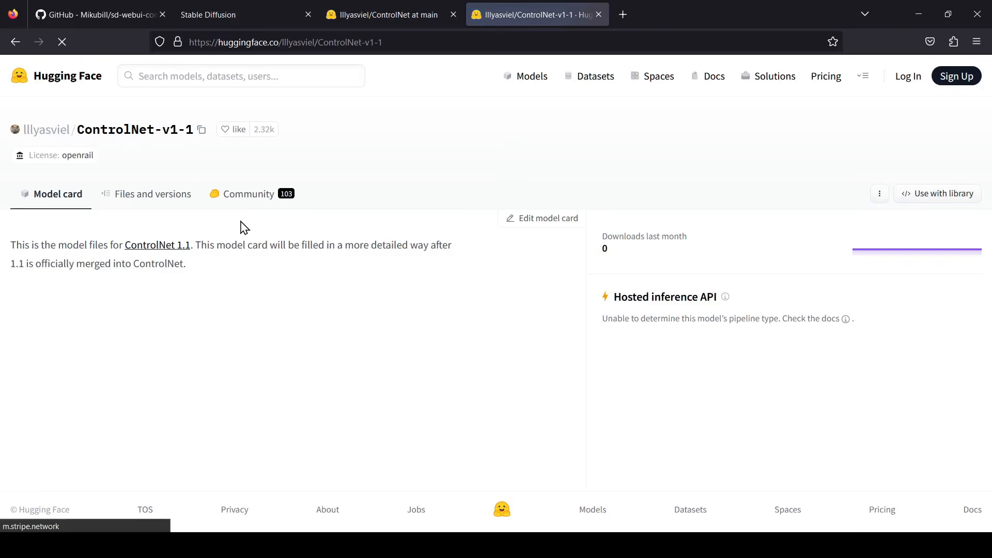
click(169, 202)
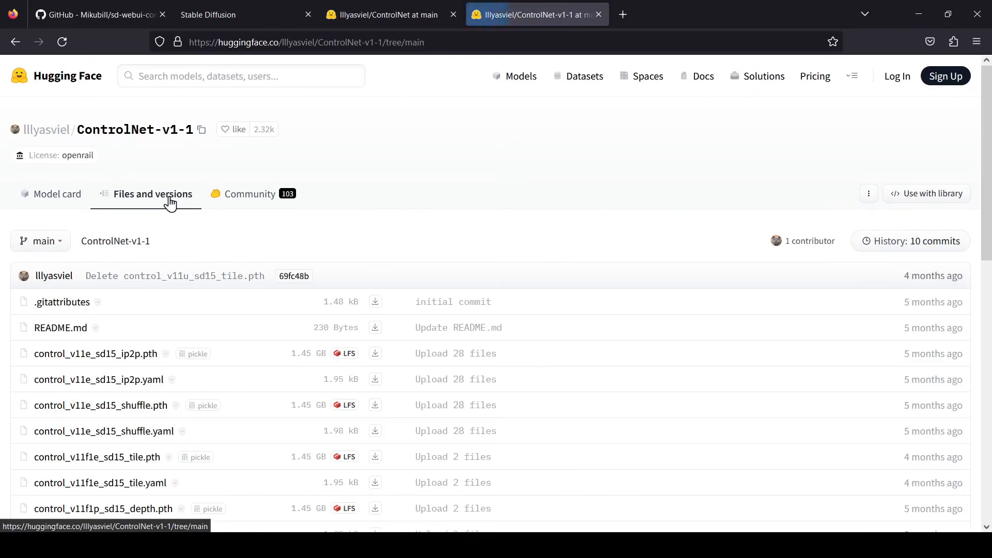
scroll(432, 233, down, 5)
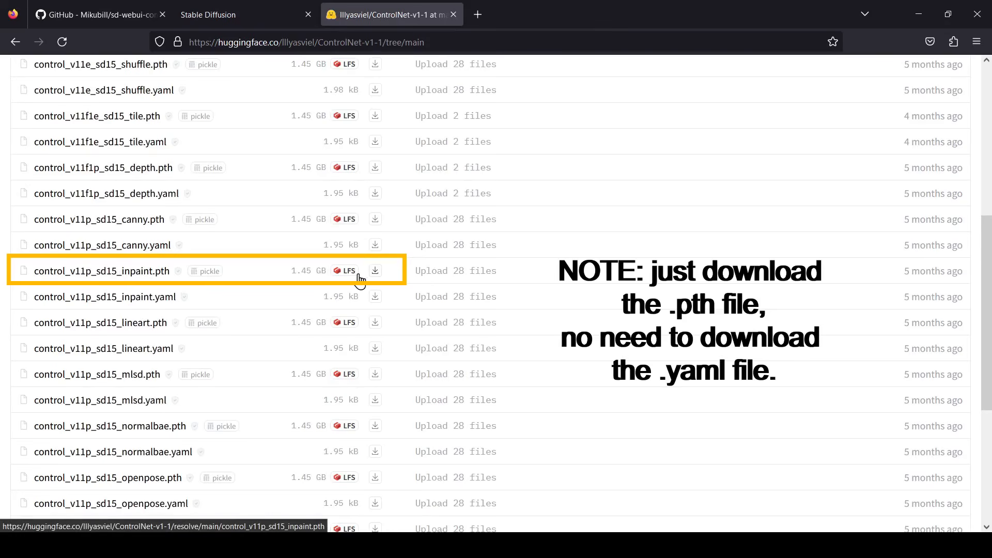
click(376, 272)
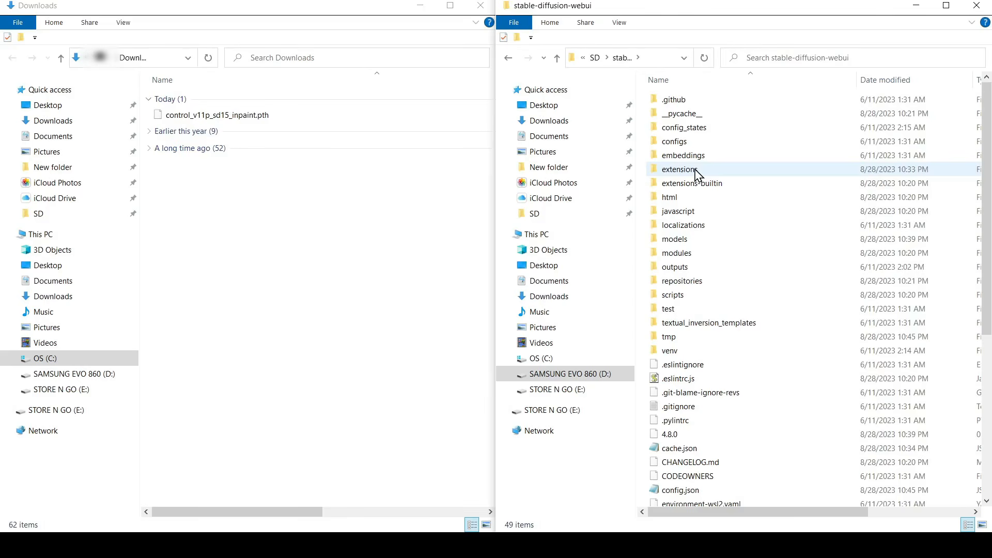
Place the downloaded control_v11p_sd15_inpaint.pth in the models folder of extensions\sd-webui-controlnet.
double_click(707, 171)
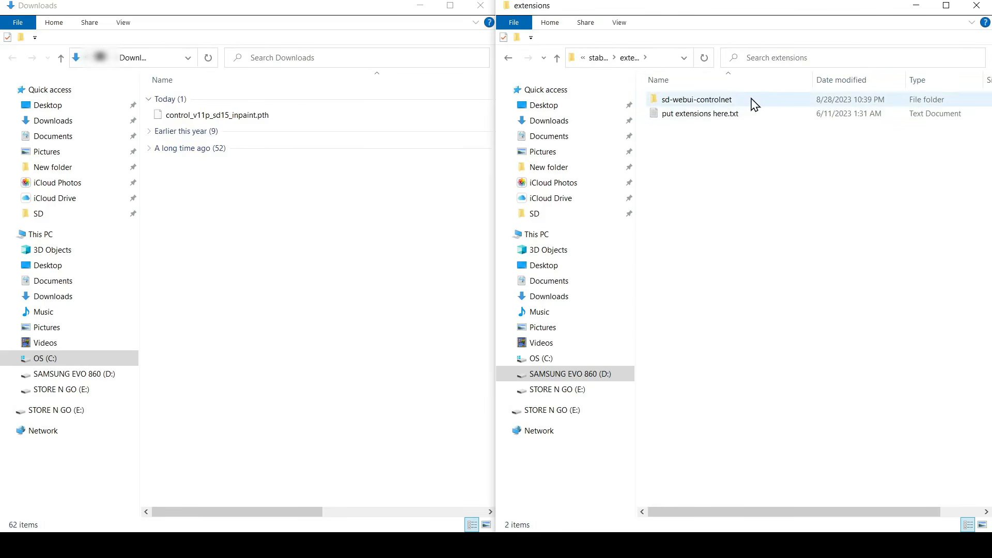
double_click(756, 101)
double_click(718, 185)
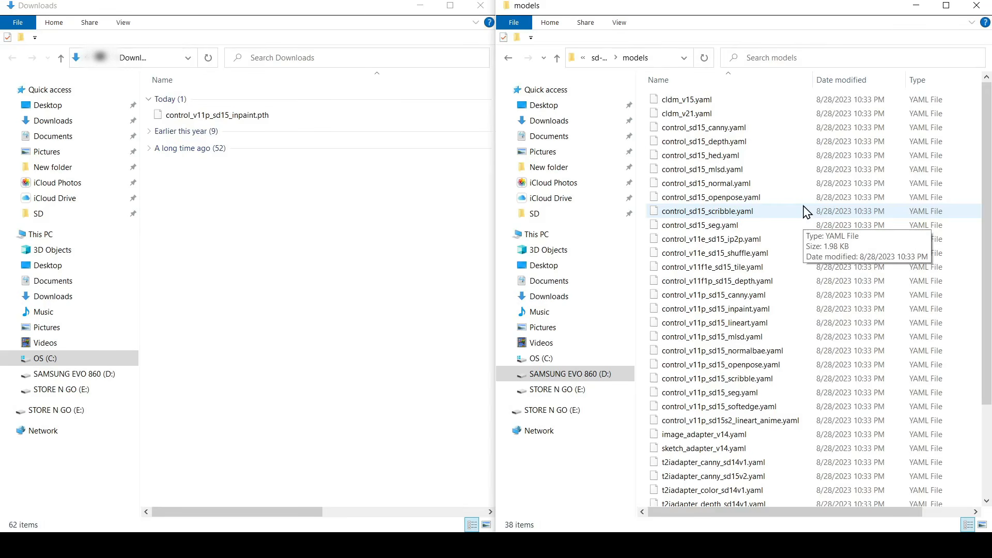
click(799, 310)
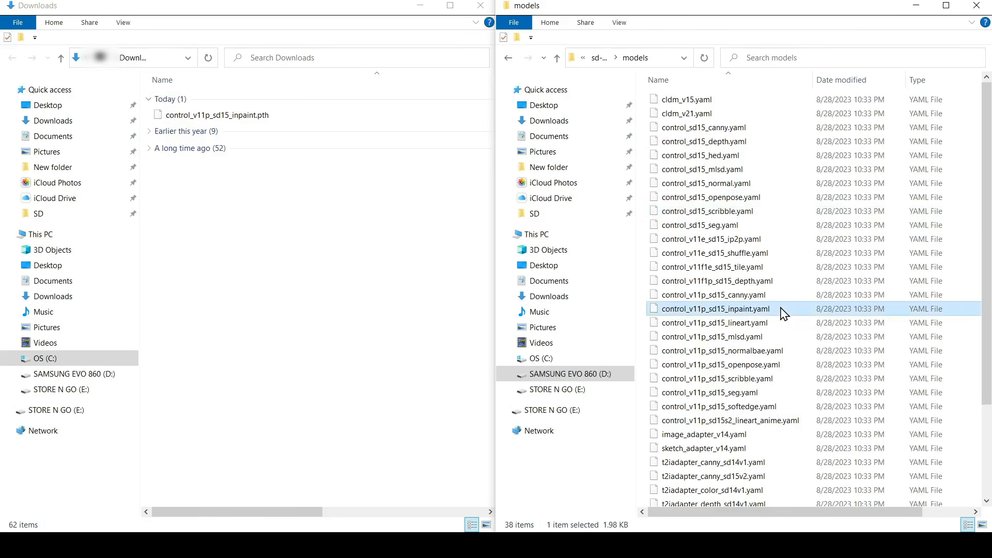
drag(217, 115, 777, 281)
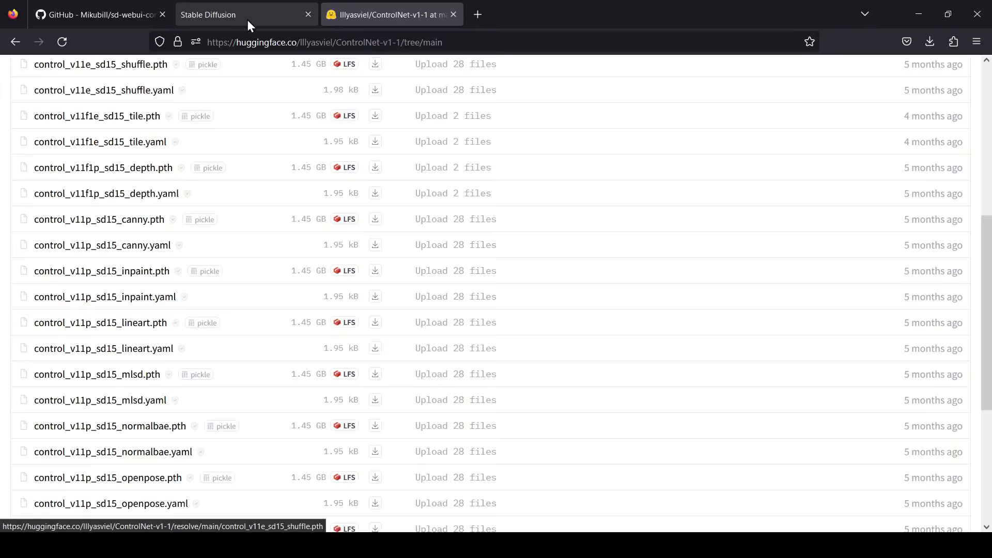
Refresh the ControlNet model list in Stable Diffusion and choose control_v11p_sd15_inpaint as the model.
click(242, 18)
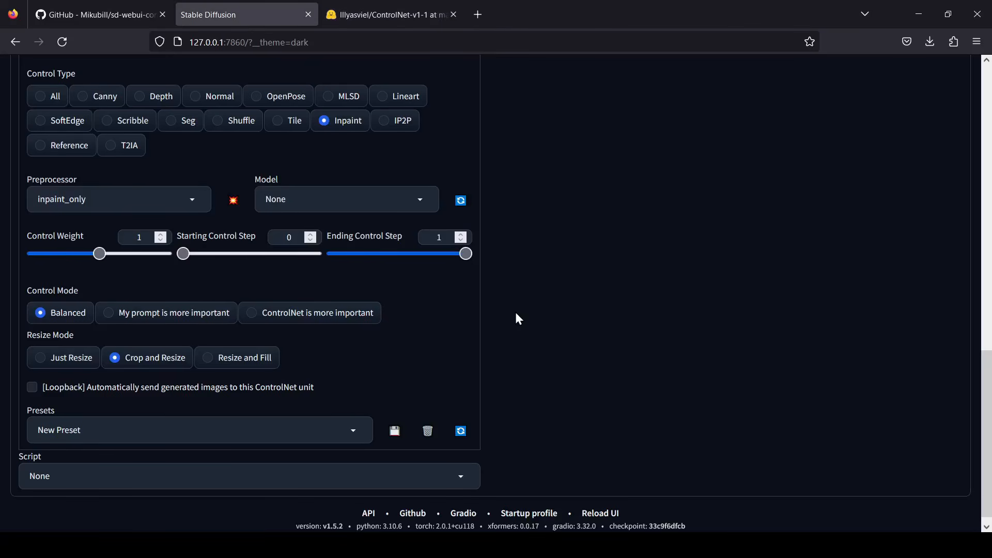
click(422, 197)
click(462, 202)
click(420, 199)
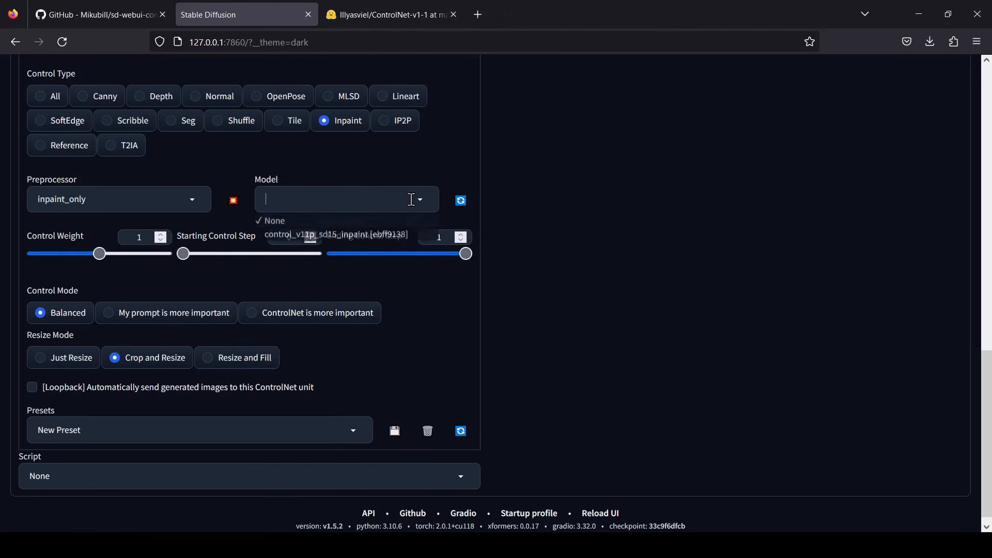
click(371, 235)
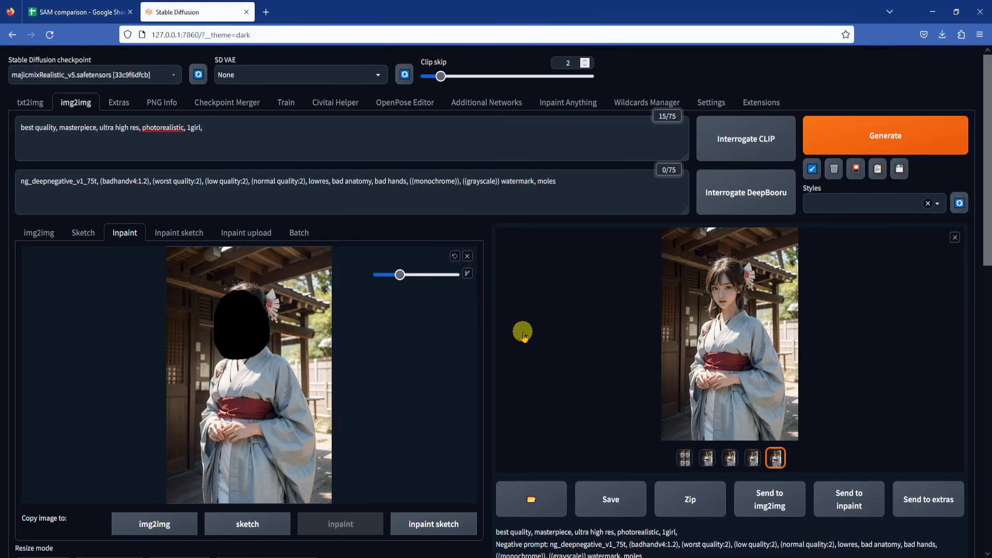
Enable ControlNet Unit 0 for the img2img inpaint and set its control type to Inpaint.
scroll(514, 355, down, 12)
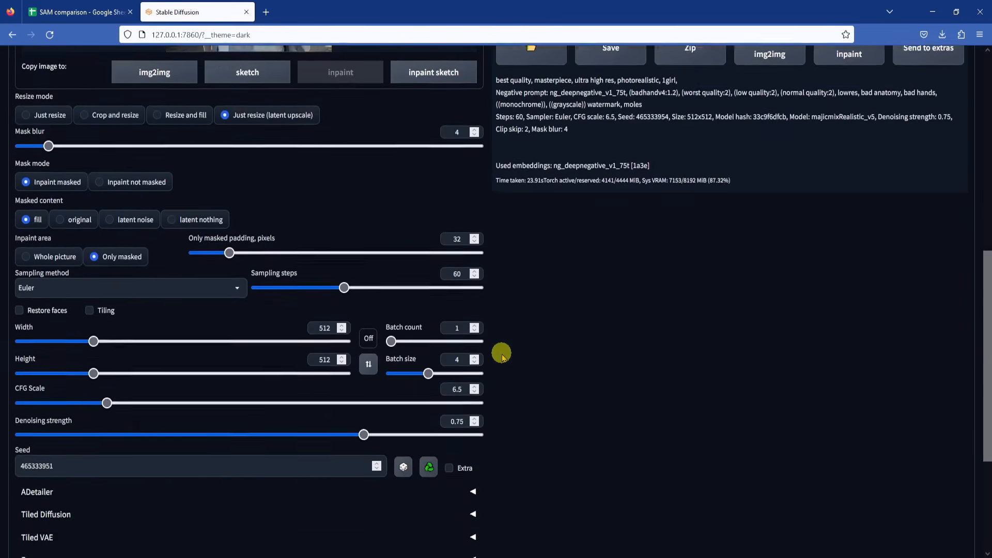
click(472, 427)
scroll(565, 361, down, 5)
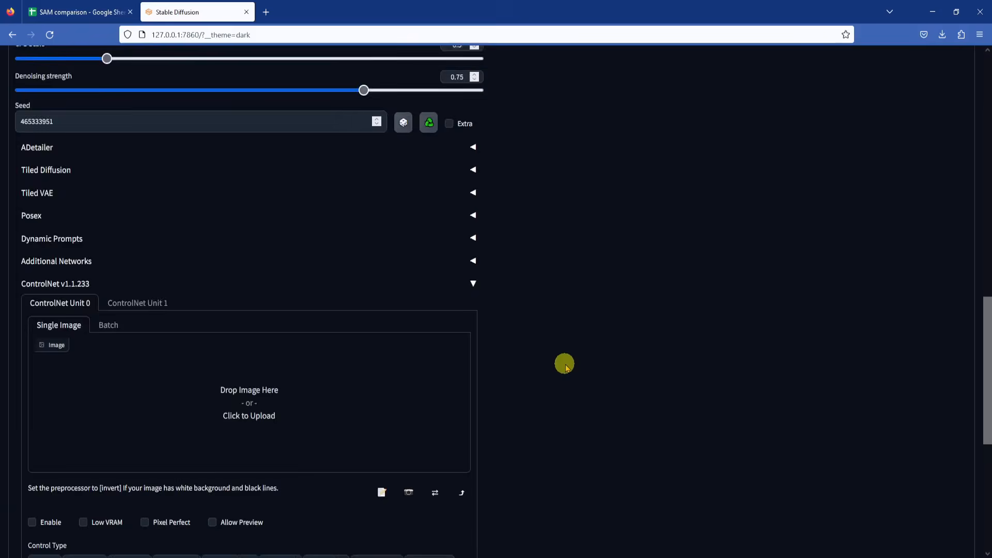
click(30, 391)
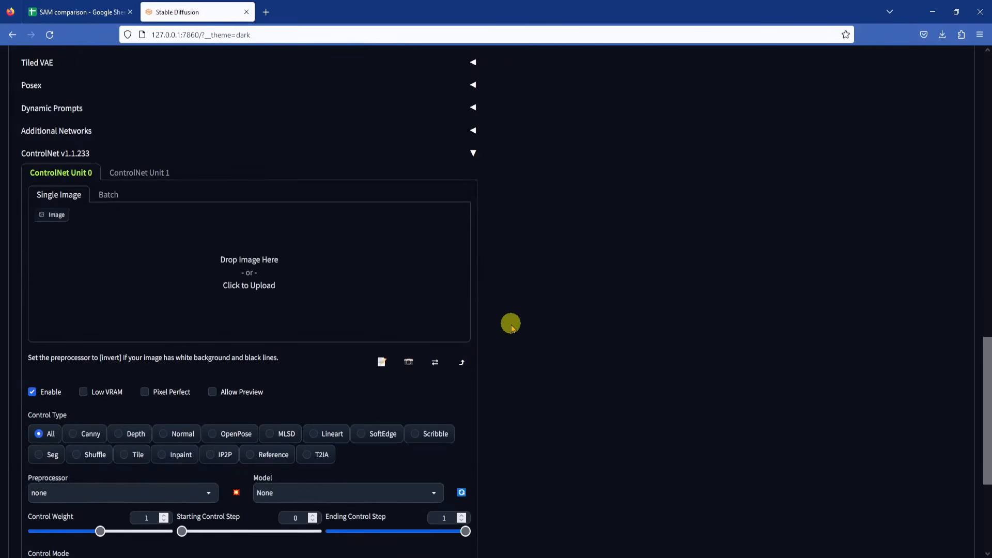
scroll(514, 310, down, 1)
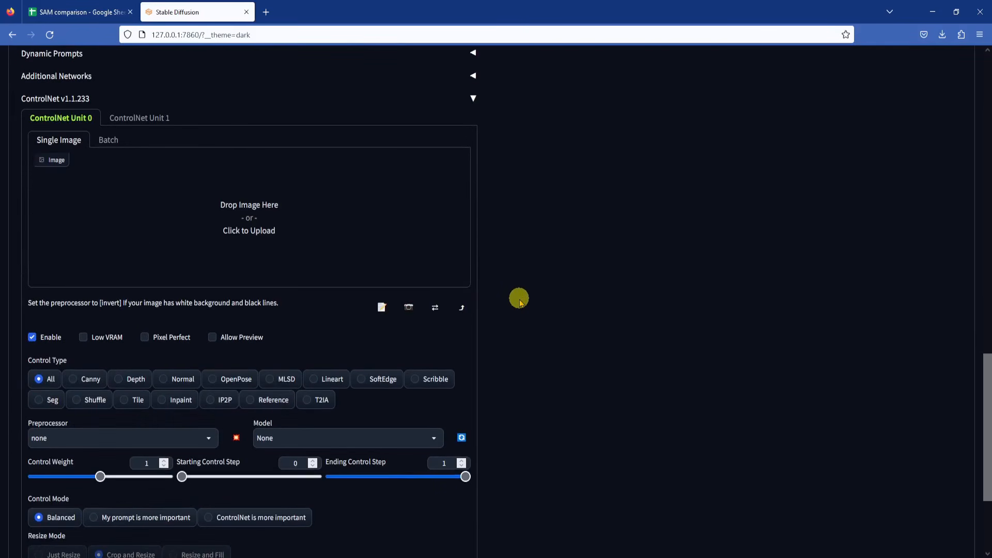
click(157, 398)
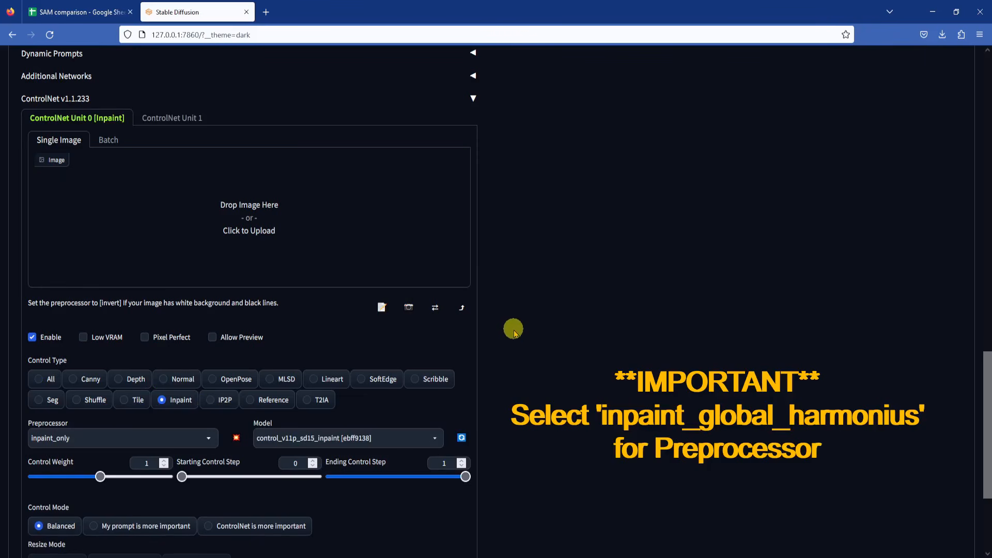
Set the ControlNet preprocessor to inpaint_global_harmonious and the model to control_v11p_sd15_inpaint.
scroll(512, 328, down, 1)
click(207, 383)
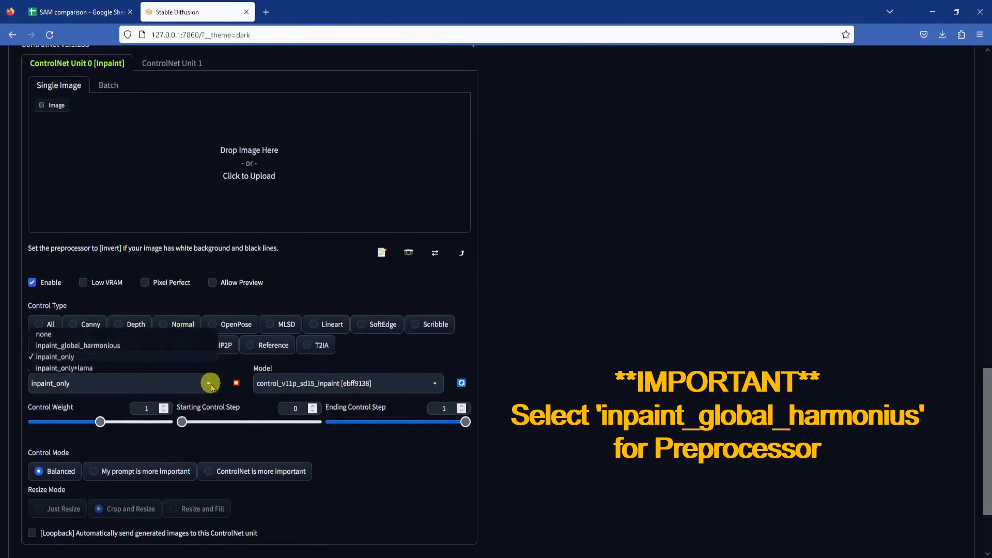
click(97, 347)
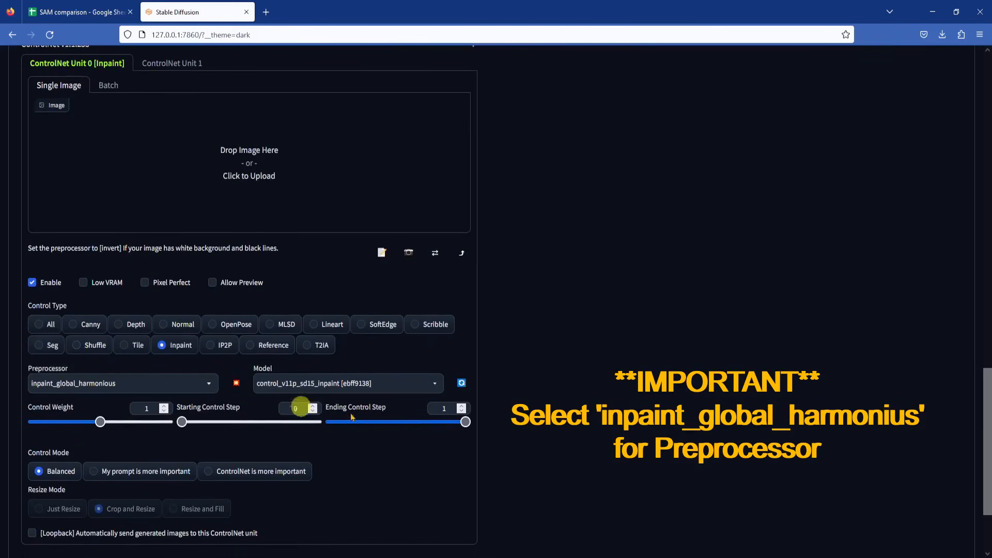
click(434, 384)
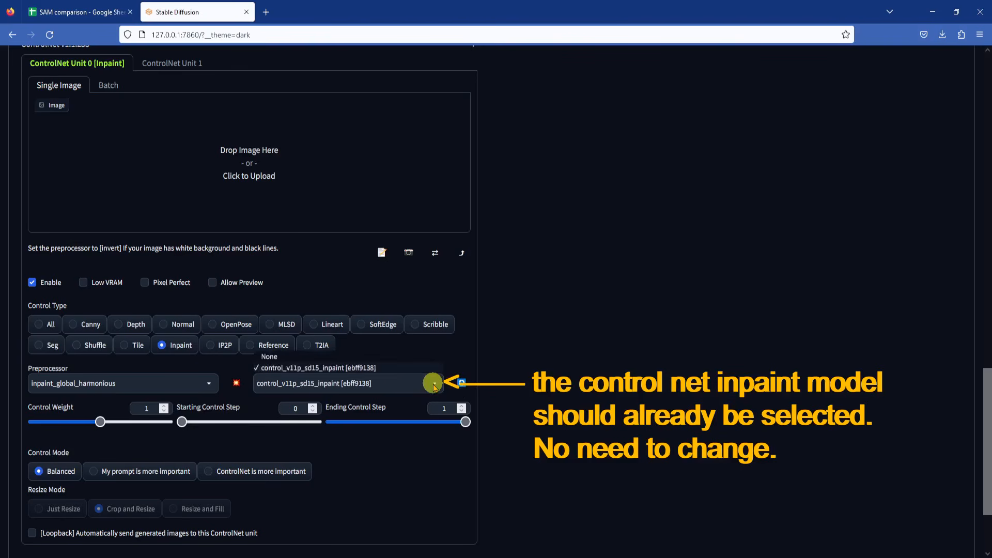
click(354, 367)
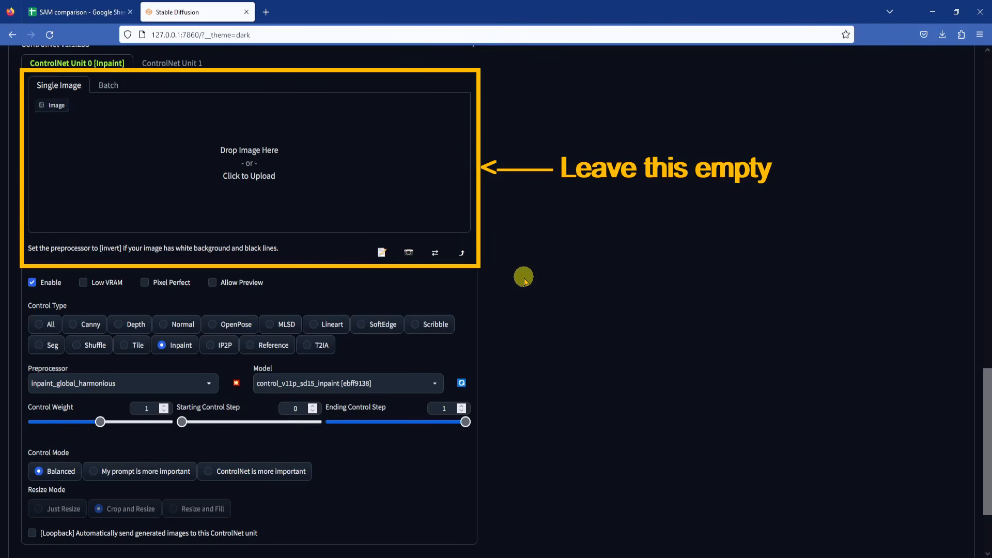
Reset the inpaint seed to the random value -1.
scroll(505, 401, down, 3)
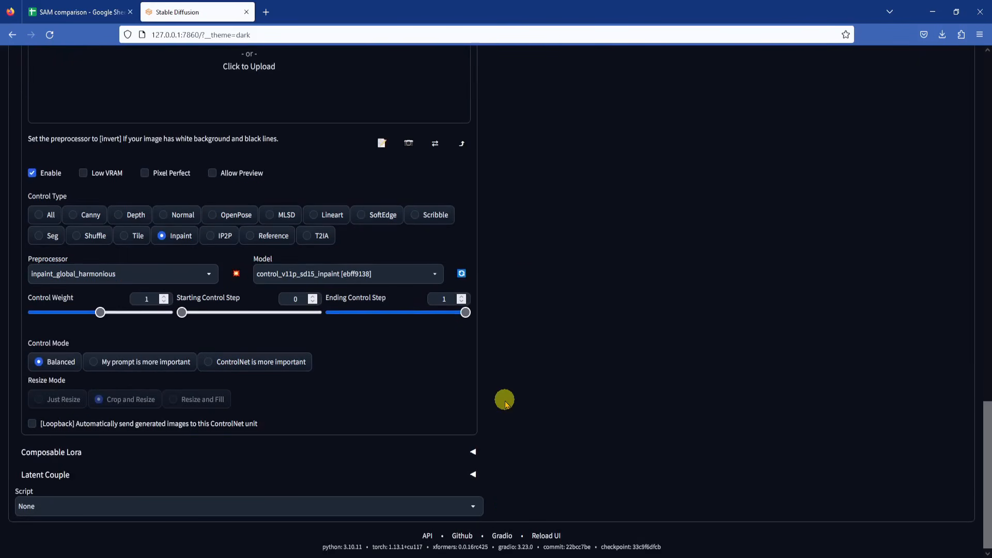
scroll(505, 401, up, 15)
scroll(499, 403, up, 4)
scroll(501, 403, down, 4)
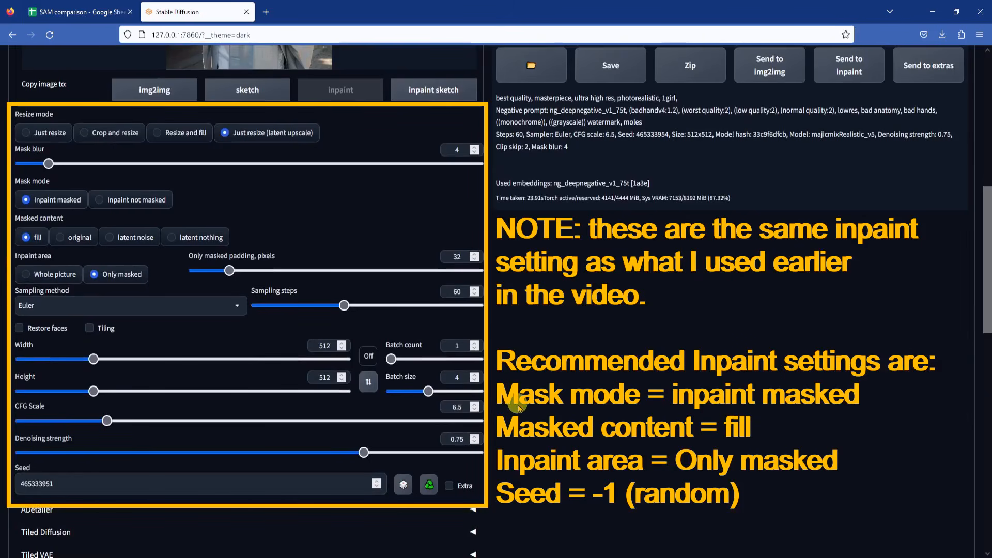
click(404, 486)
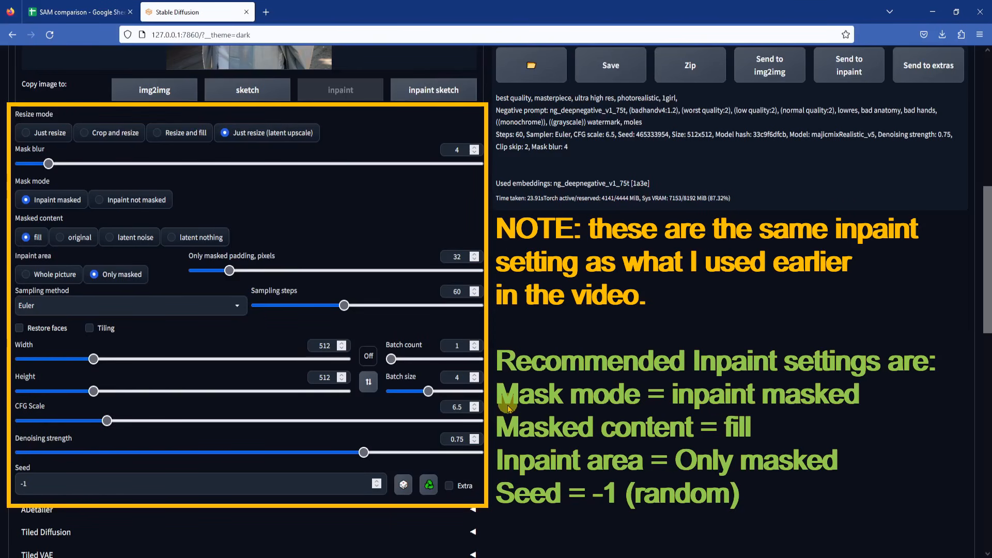
Generate the masked face with ControlNet inpainting and bring up the console to follow the progress.
scroll(508, 408, up, 8)
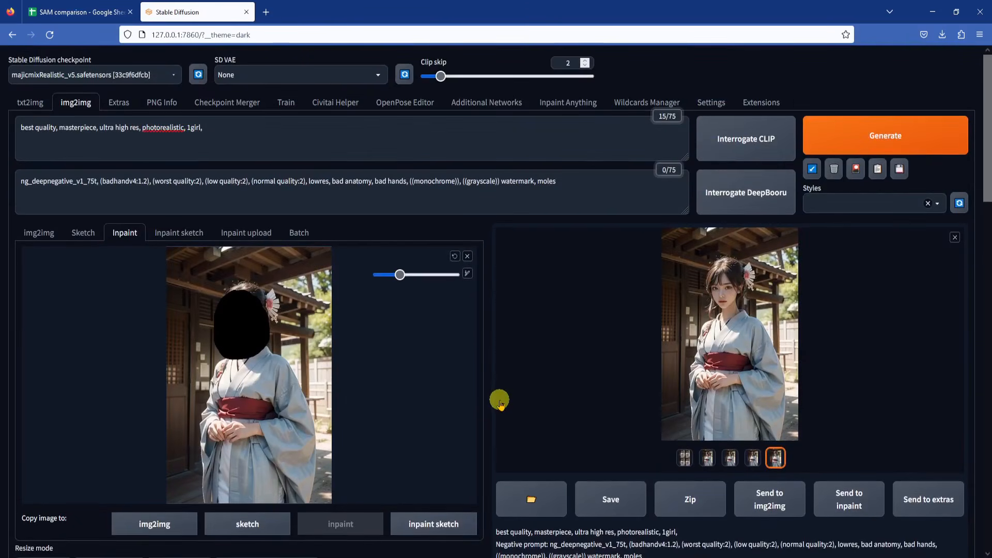
click(943, 143)
key(alt+Tab)
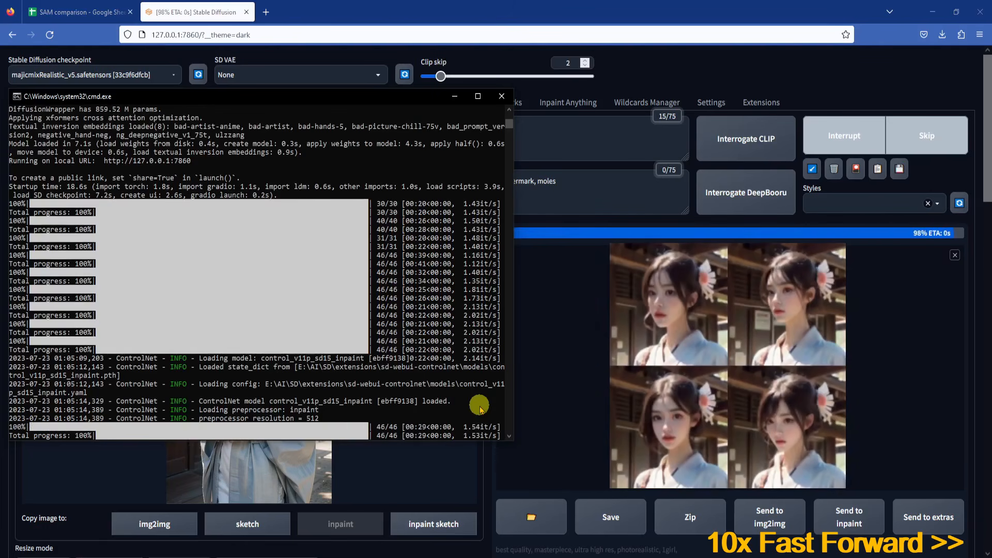
View the generated image grid enlarged, and examine the woman's face in each of the four results.
click(667, 457)
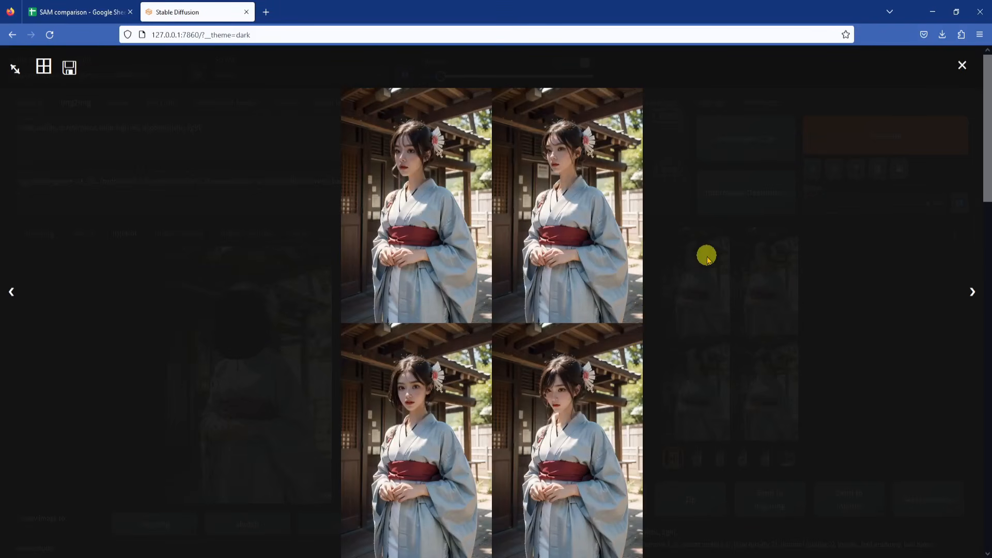
click(944, 298)
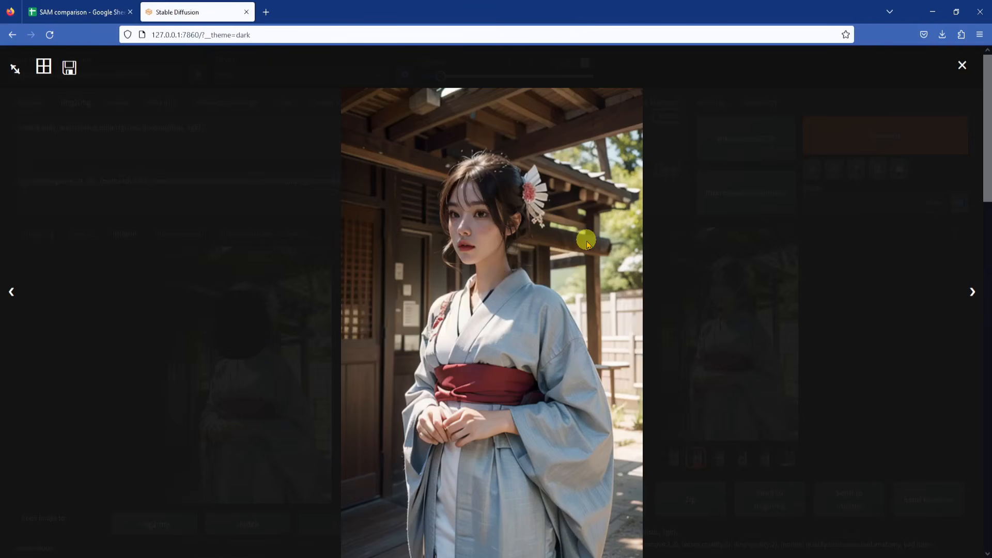
click(967, 291)
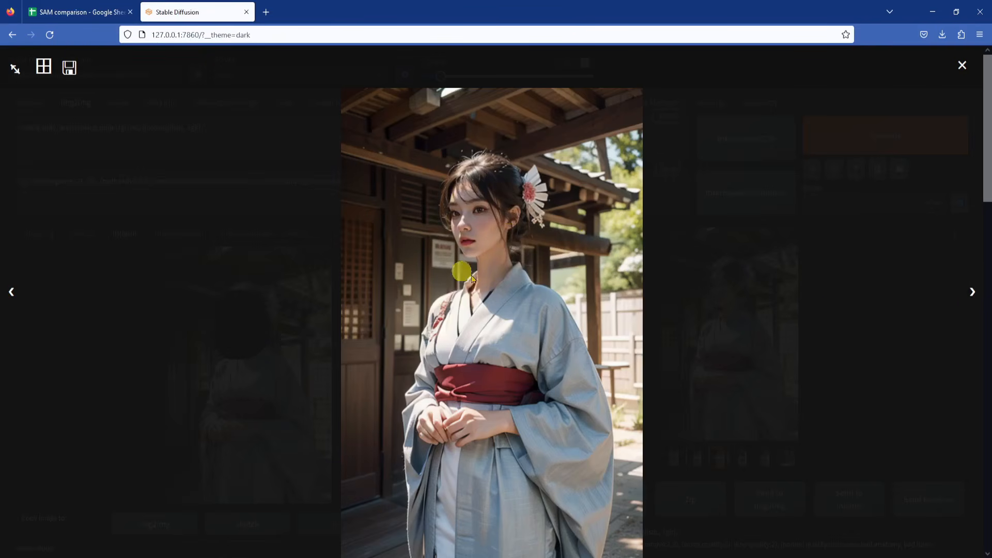
click(972, 291)
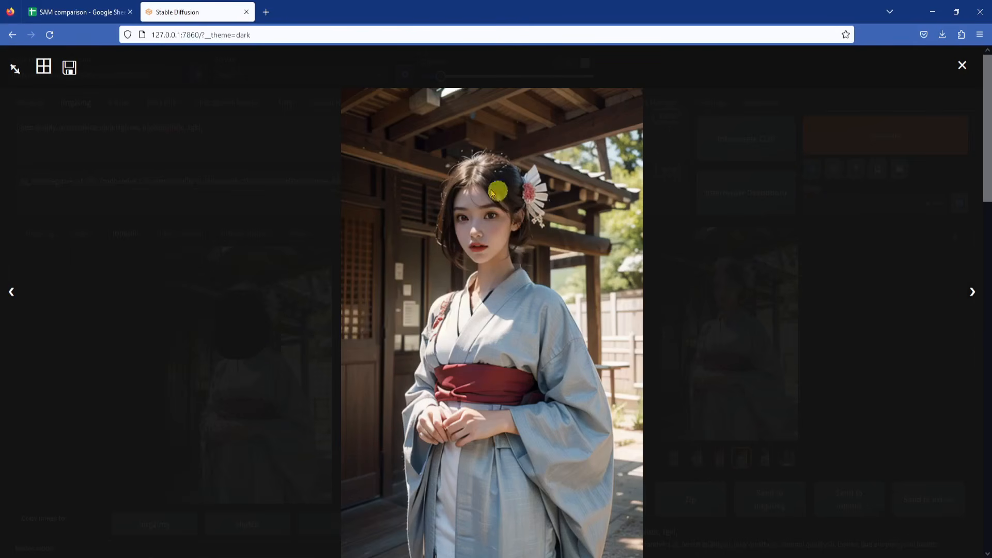
click(973, 291)
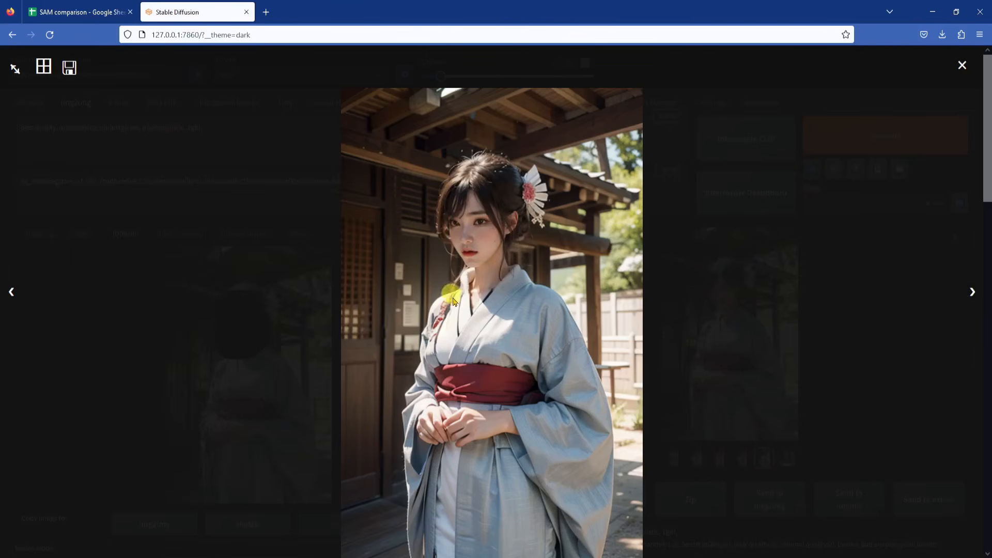
click(817, 305)
Set the inpaint output height to 768.
scroll(486, 329, down, 2)
scroll(486, 329, down, 5)
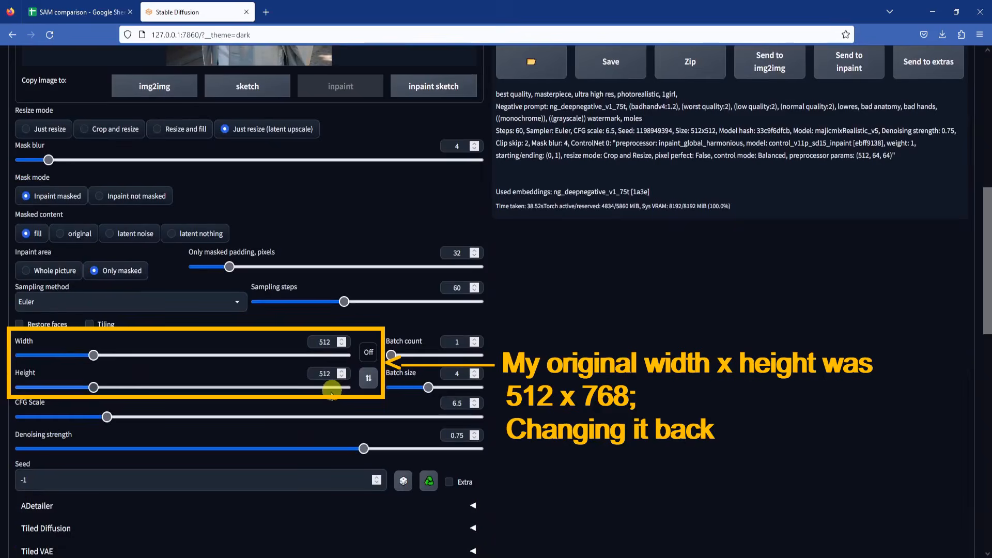
double_click(325, 373)
text(768)
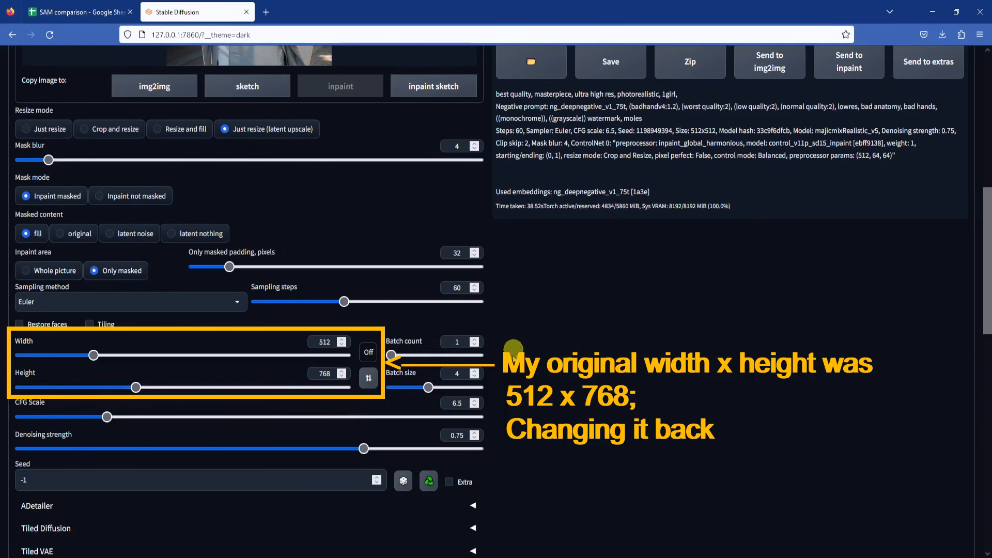
Generate the inpainted face again at 512 x 768 and bring up the console to follow the progress.
scroll(501, 427, up, 5)
scroll(502, 426, up, 3)
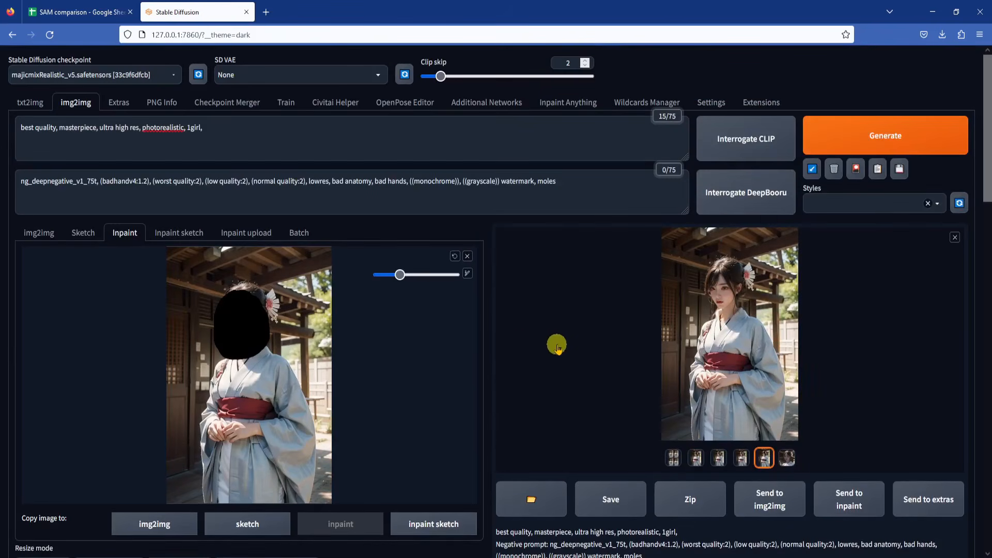
click(919, 133)
key(alt+Tab)
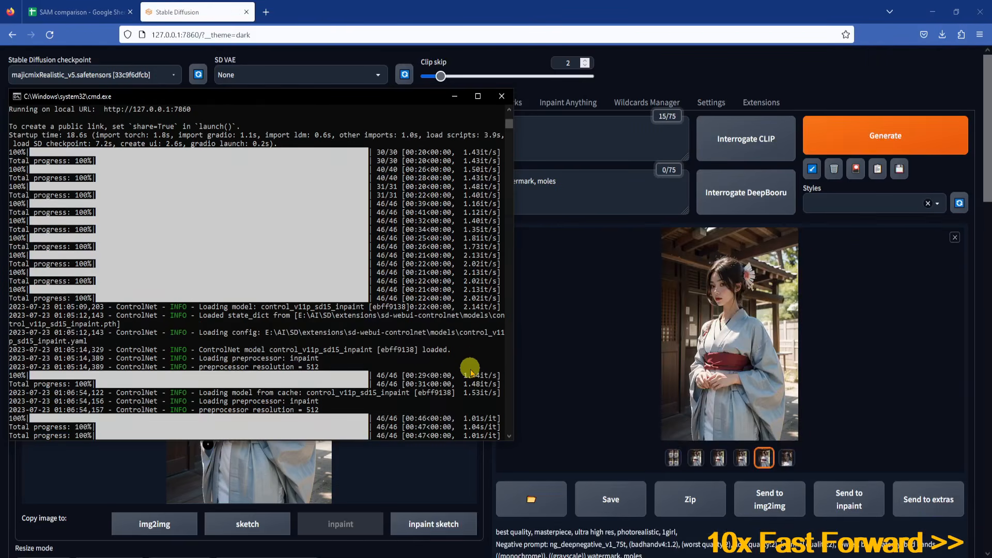
Enlarge the new image grid and page through the 512 x 768 results.
click(674, 459)
click(730, 341)
click(973, 290)
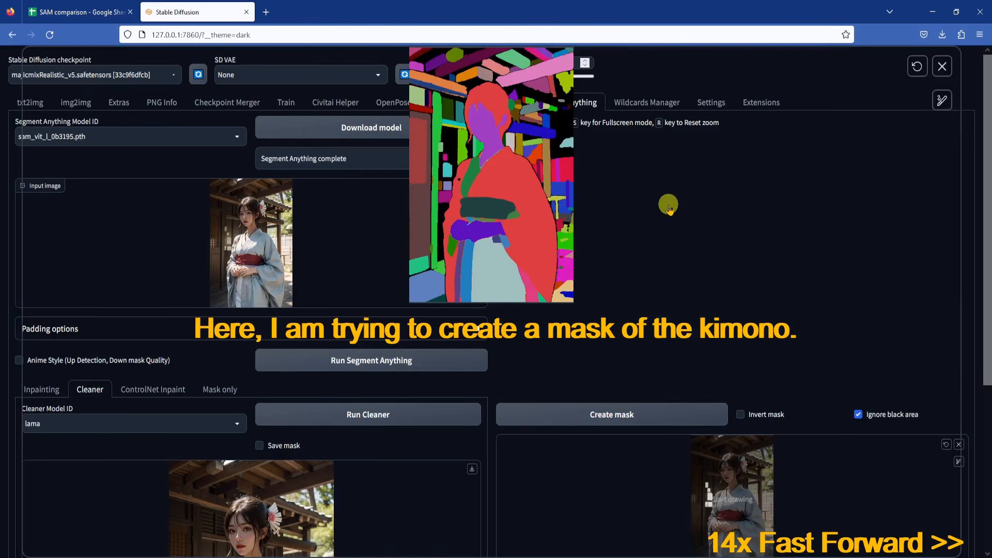
Mark the kimono's body and skirt segments in the Segment Anything image and create a mask from them.
click(513, 179)
click(494, 276)
key(s)
click(612, 415)
key(s)
key(s)
key(s)
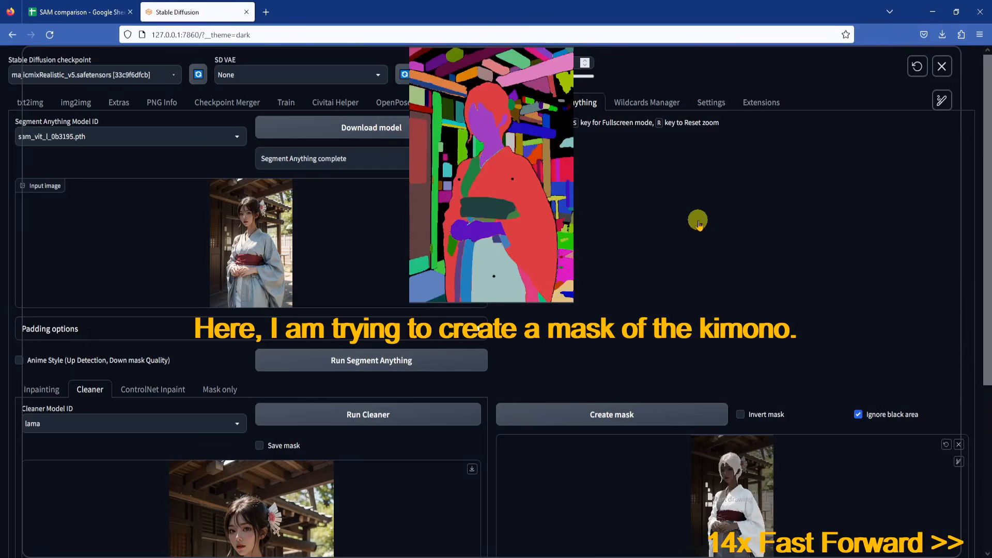
key(s)
key(s)
key(s)
Sketch over the woman's hair in the mask image and trim it off the kimono mask.
scroll(569, 228, down, 4)
click(959, 243)
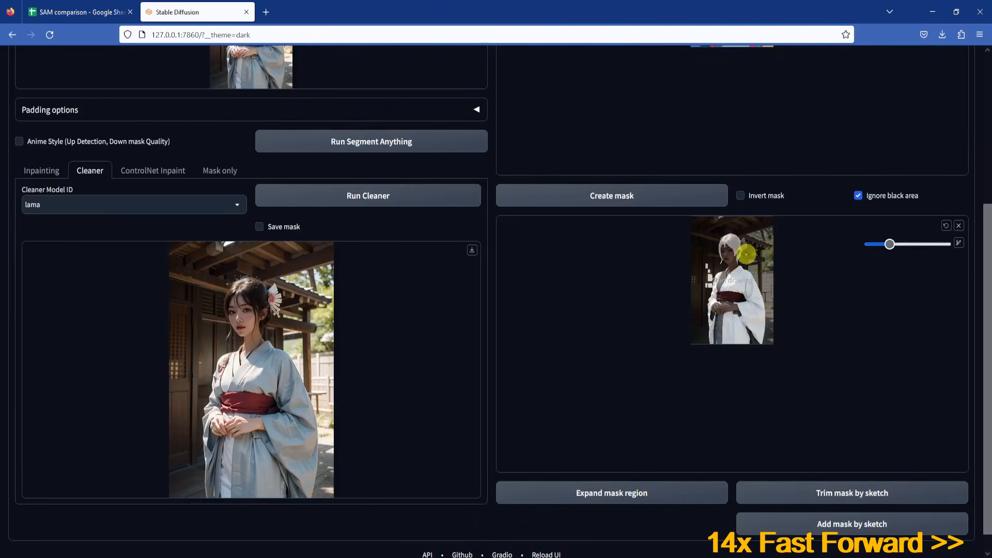
key(s)
scroll(747, 254, up, 3)
mouse_move(475, 266)
mouse_down()
mouse_move(496, 246)
mouse_move(483, 289)
mouse_up()
scroll(746, 374, down, 2)
key(s)
click(853, 528)
key(s)
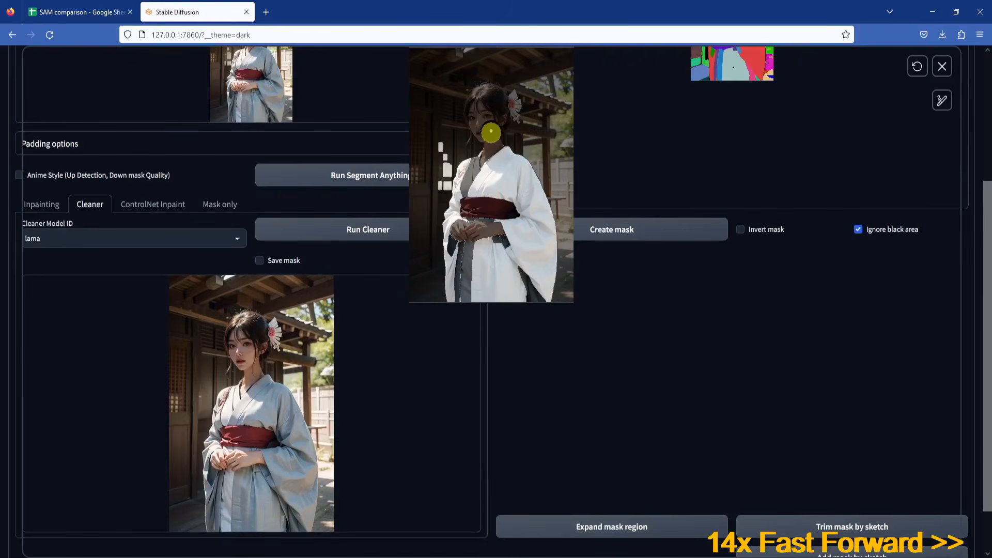
Sketch over the stray background patches beside the woman's shoulder and trim them off the mask.
drag(491, 133, 479, 149)
drag(442, 136, 444, 189)
key(s)
click(853, 528)
key(s)
key(s)
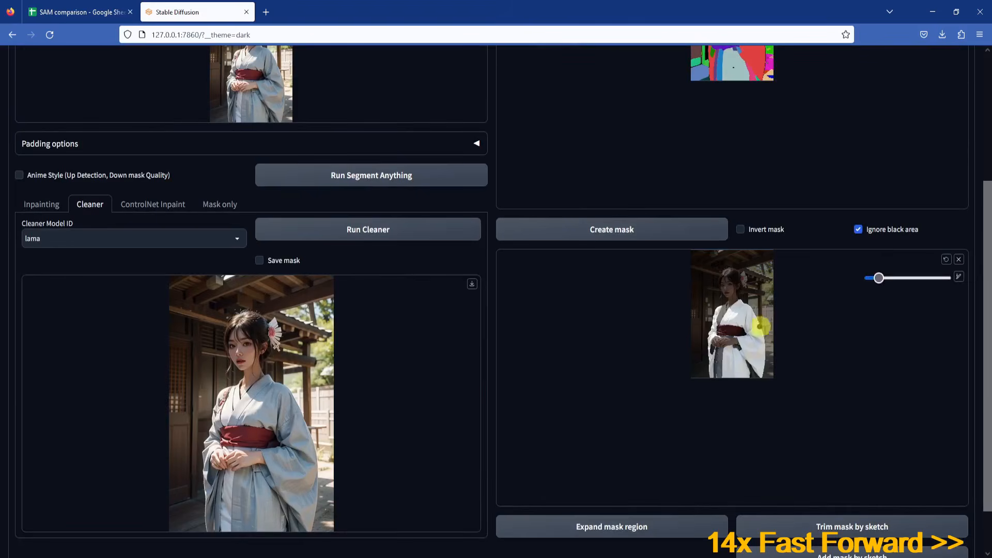
Sketch along the kimono's lower front edge and dab the sash area, then trim the sketched parts off the mask.
key(s)
drag(462, 248, 461, 299)
click(484, 217)
key(s)
click(852, 527)
key(s)
key(s)
key(s)
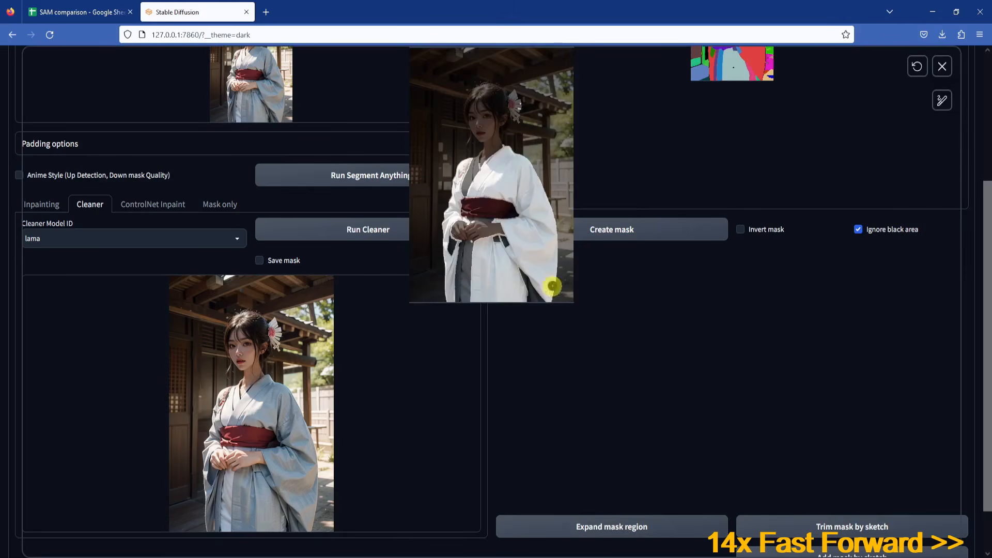
Trim the area just below the hands off the mask and sketch a short stroke at the collar.
drag(475, 222, 473, 240)
key(s)
click(852, 528)
key(s)
drag(486, 151, 481, 160)
key(s)
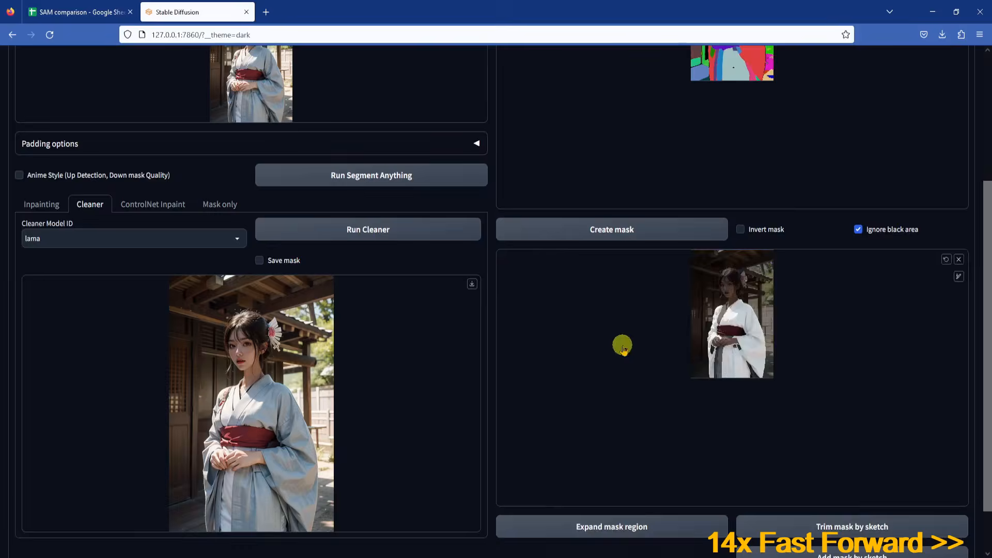
Switch to the ControlNet Inpaint mode and enter "silver kimono" as the inpainting prompt.
click(41, 204)
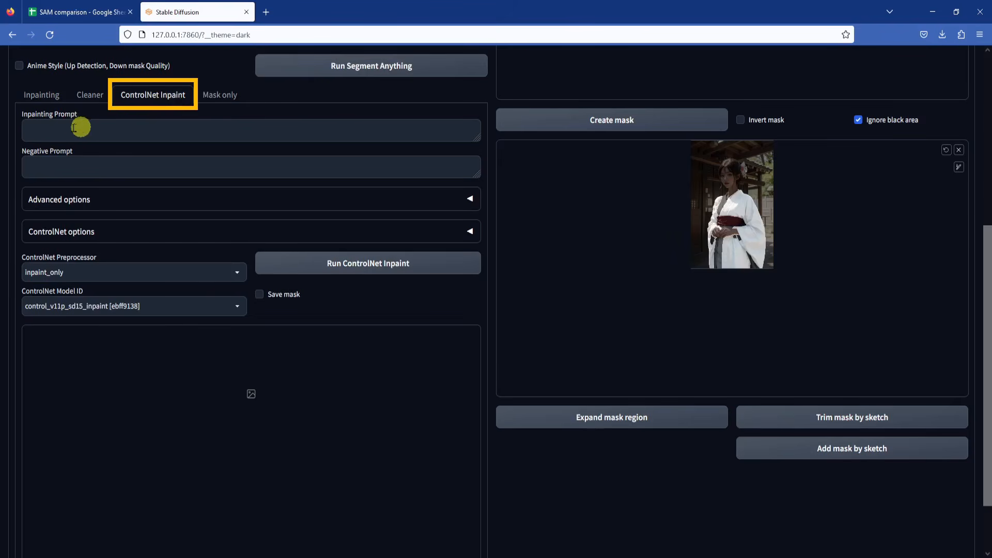
click(69, 130)
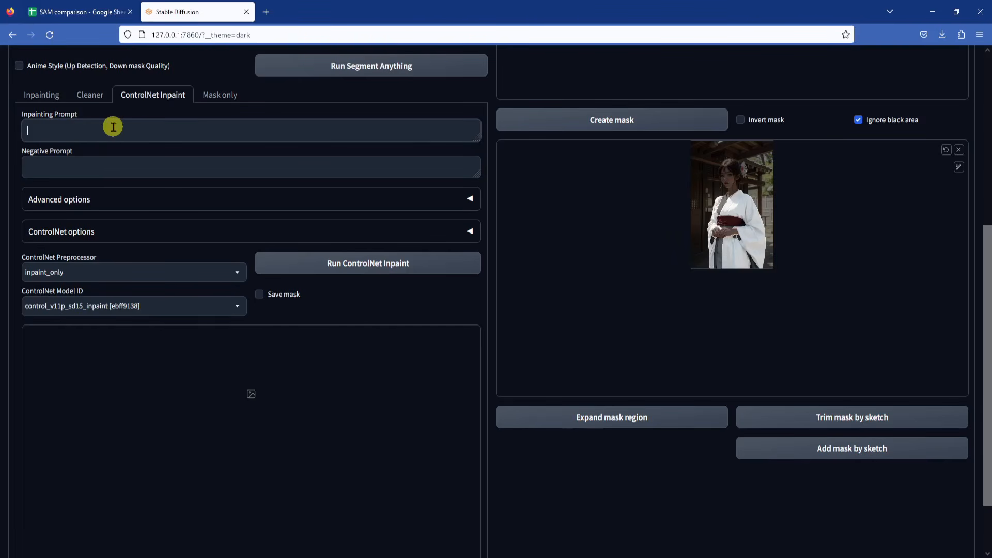
text(silver kimono)
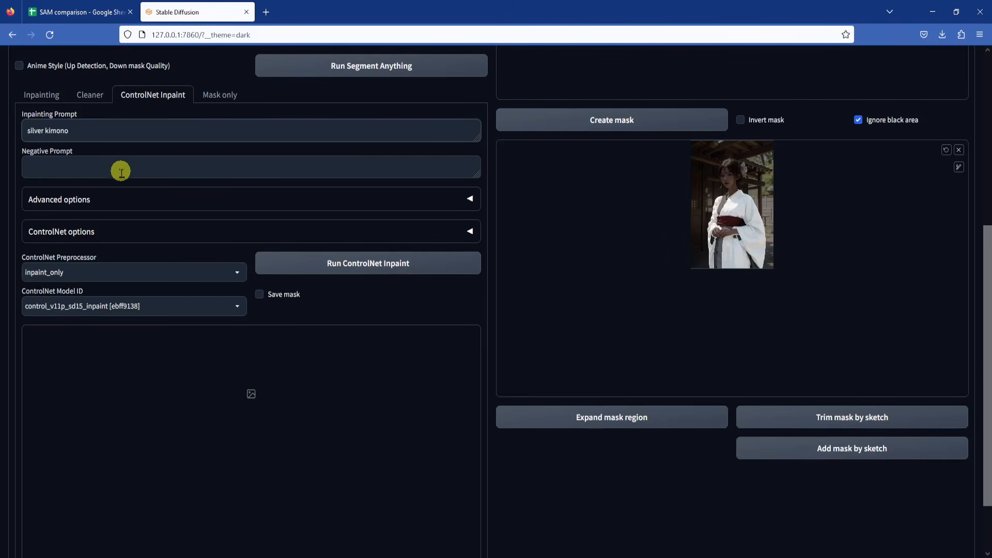
Set the advanced inpainting options to the Euler sampling method, 60 sampling steps and a guidance scale of 6.5.
click(171, 194)
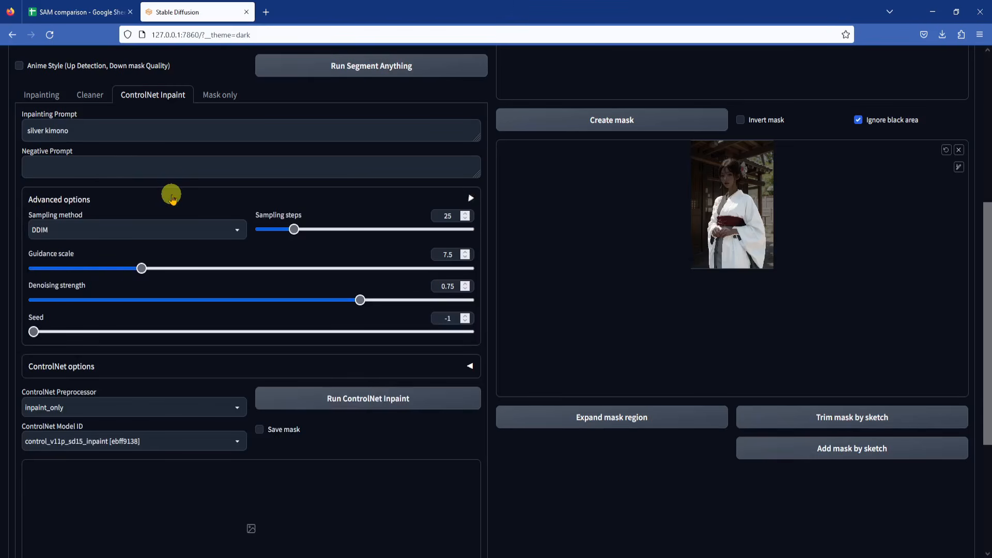
click(122, 229)
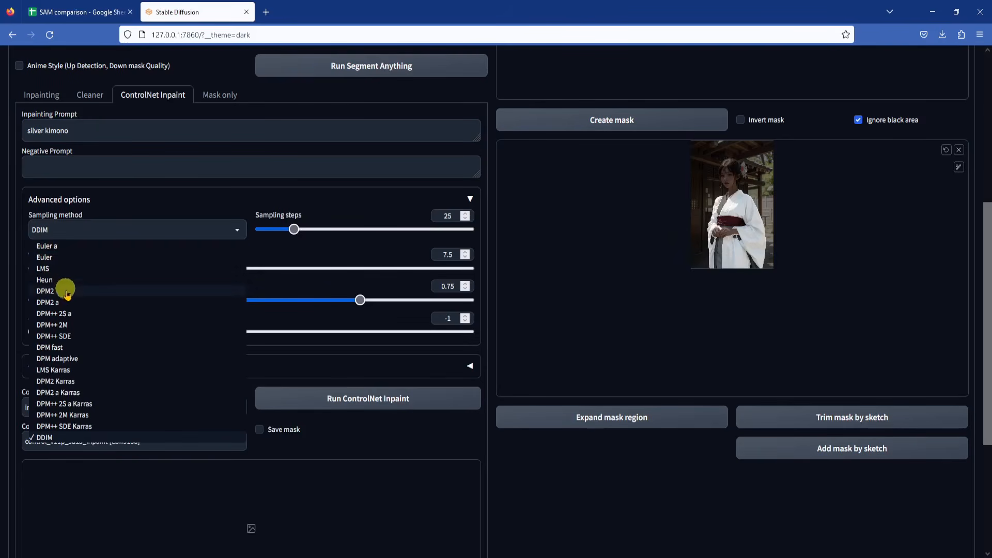
click(47, 257)
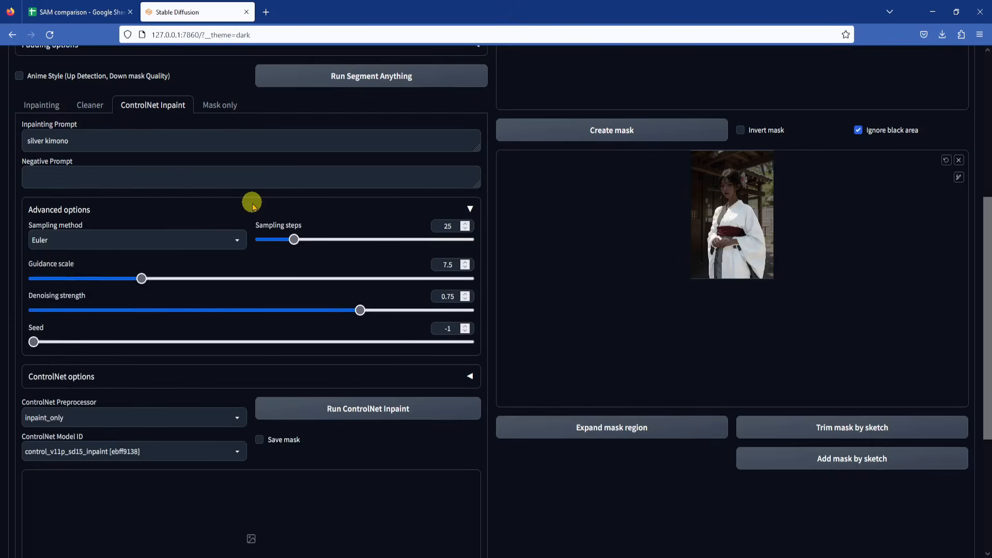
double_click(447, 216)
text(60)
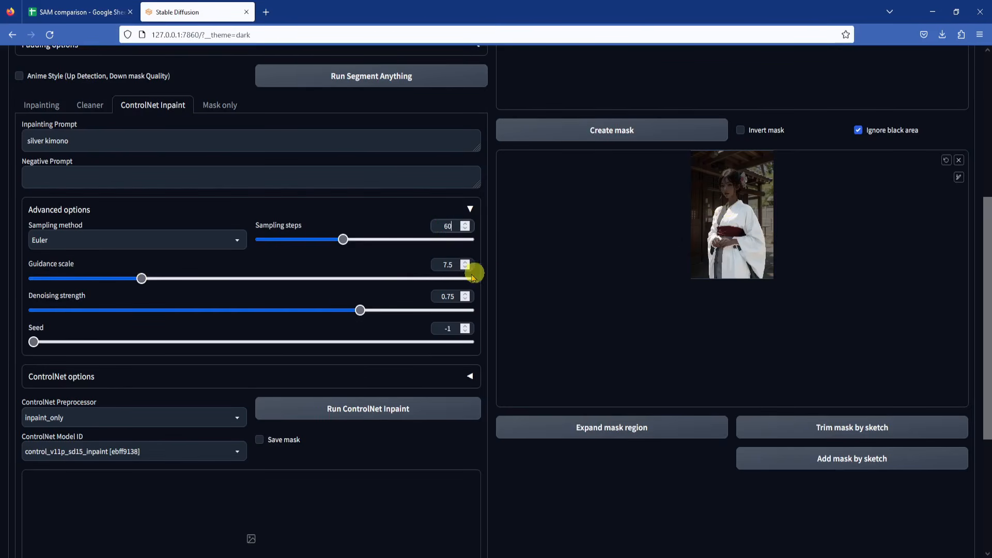
drag(458, 264, 417, 264)
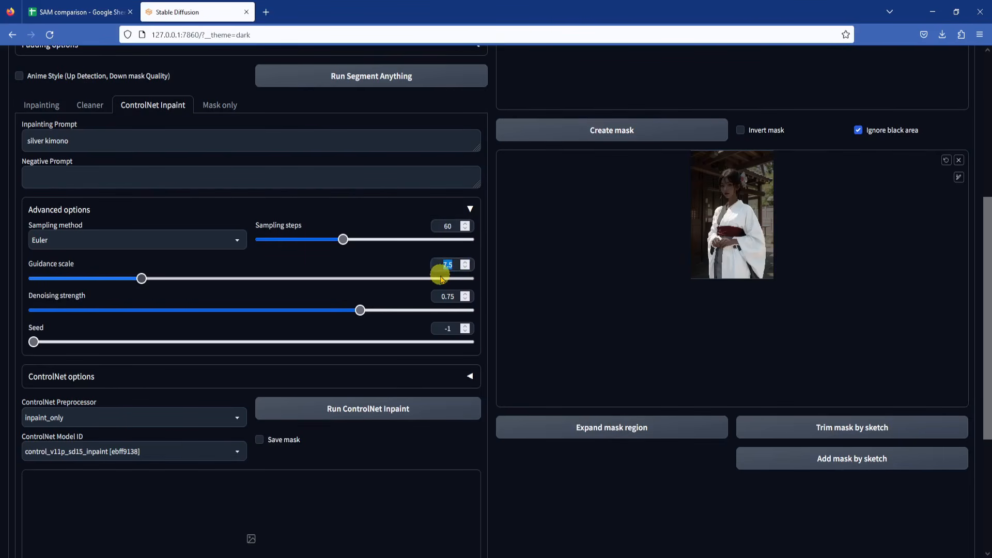
key(BackSpace)
text(6.5)
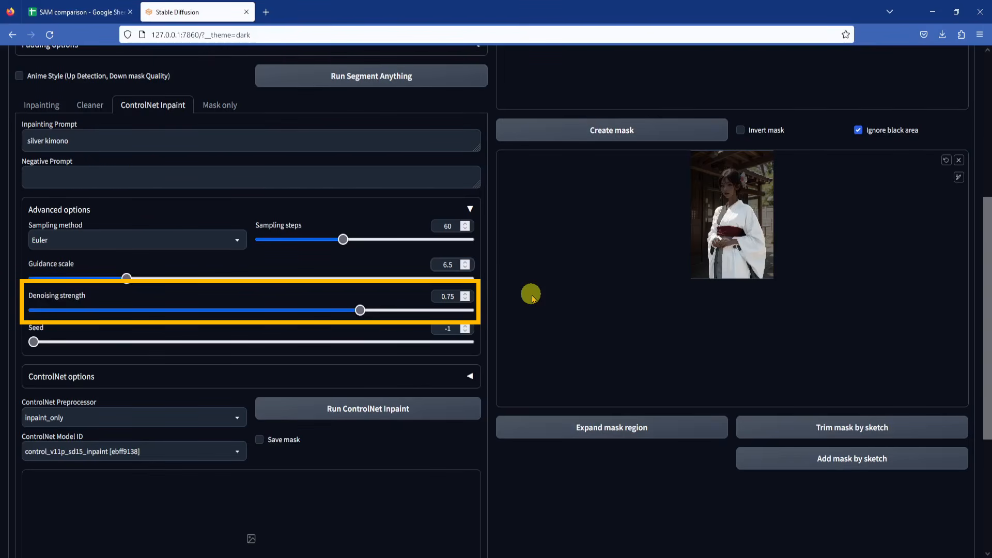
Expand the ControlNet options and set the control mode to Balanced.
click(470, 374)
scroll(498, 355, down, 3)
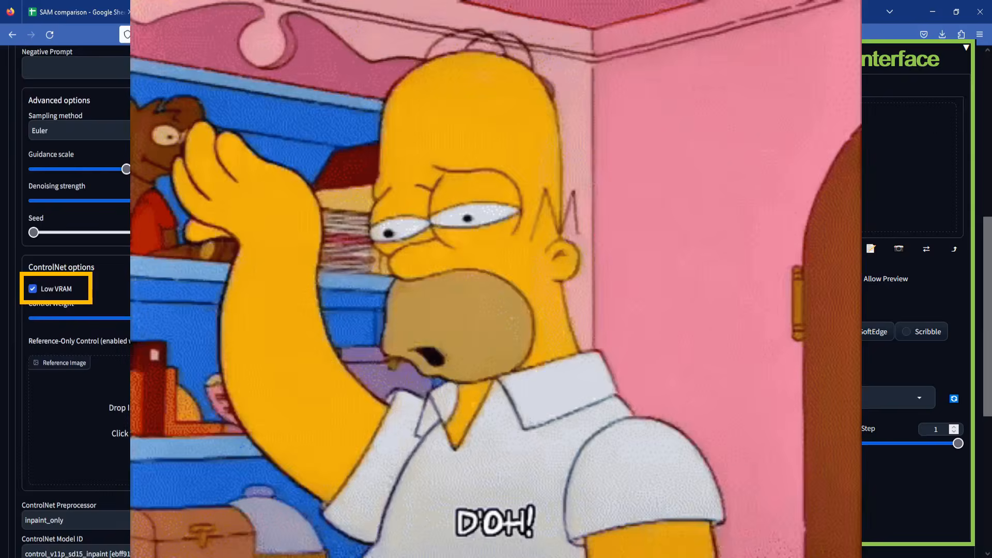
scroll(456, 186, down, 2)
click(457, 186)
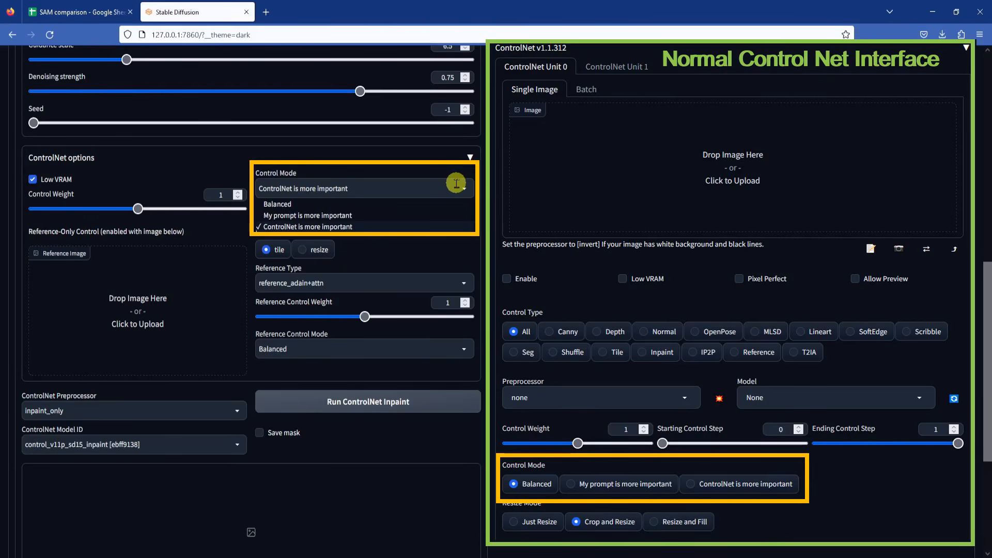
click(413, 204)
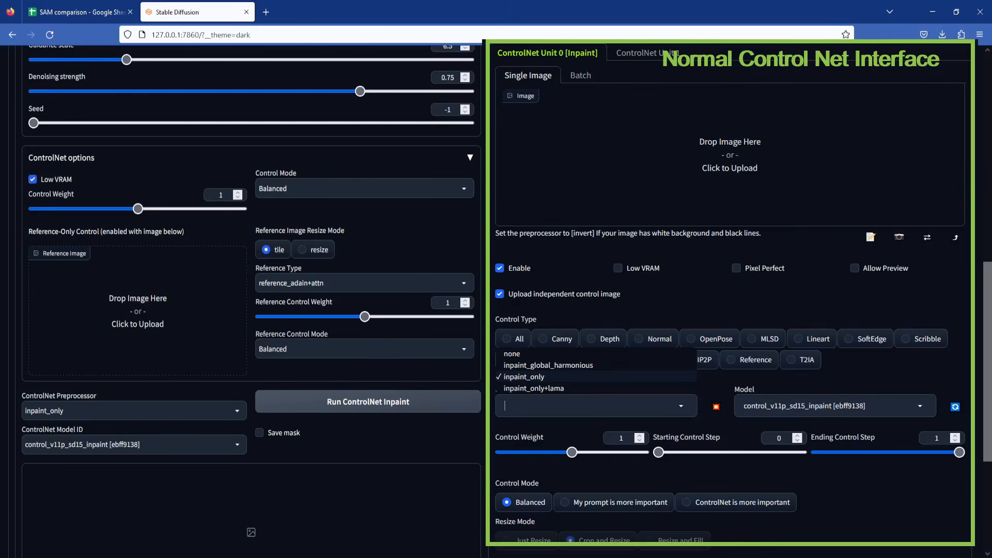
Choose the inpaint_only+lama ControlNet preprocessor and the control_v11p_sd15_inpaint [ebff9138] model.
scroll(251, 258, down, 1)
scroll(236, 355, down, 1)
click(236, 369)
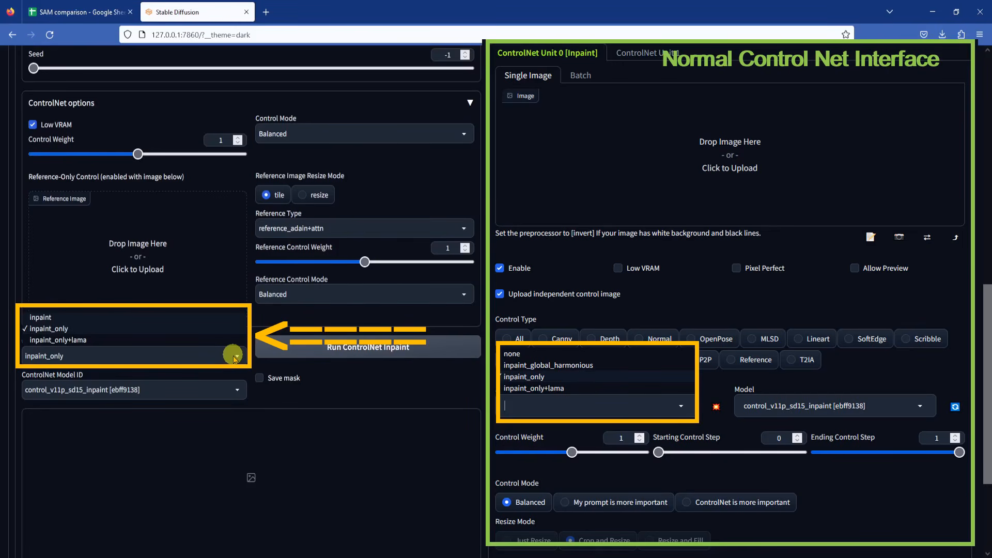
click(77, 340)
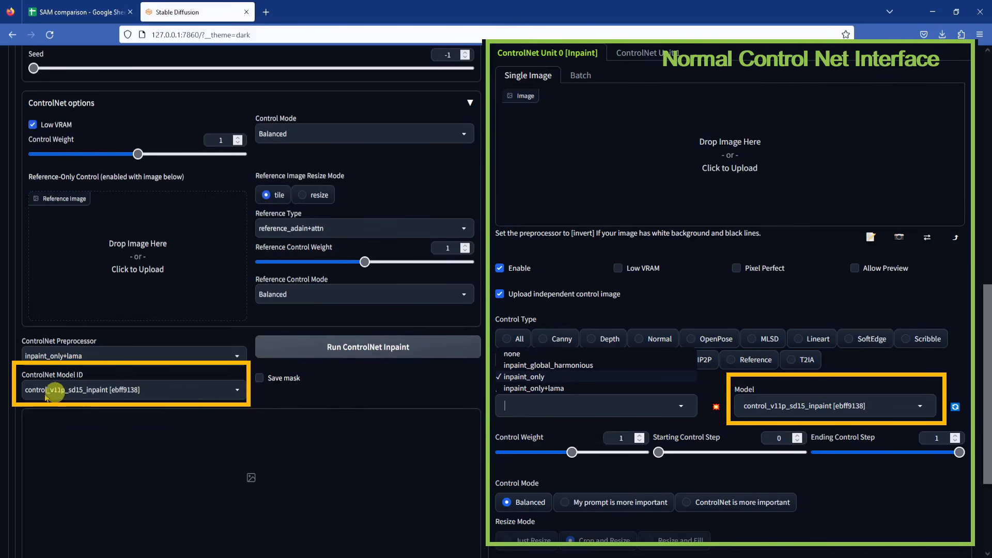
click(235, 394)
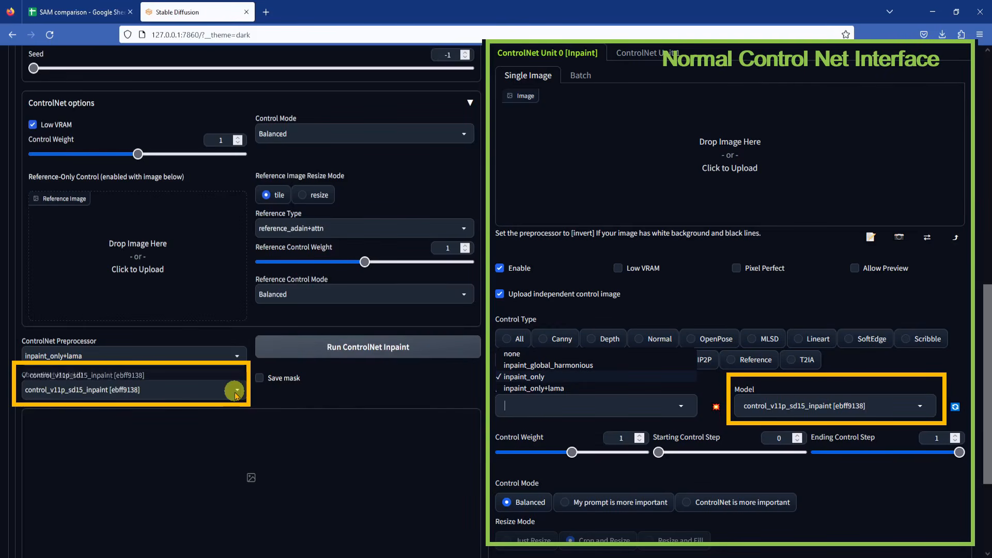
click(131, 376)
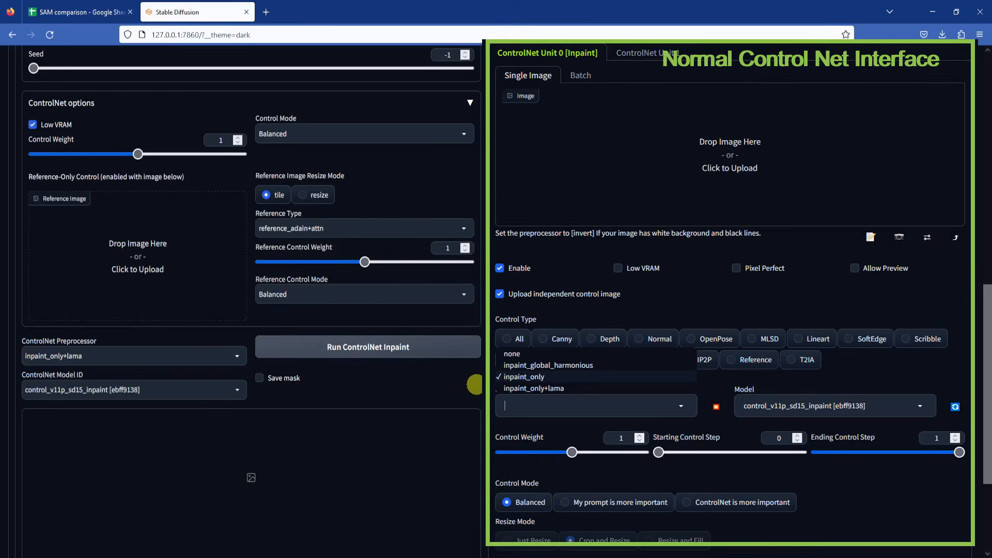
Run ControlNet Inpaint on the masked kimono and check the progress in the command window.
scroll(506, 318, down, 1)
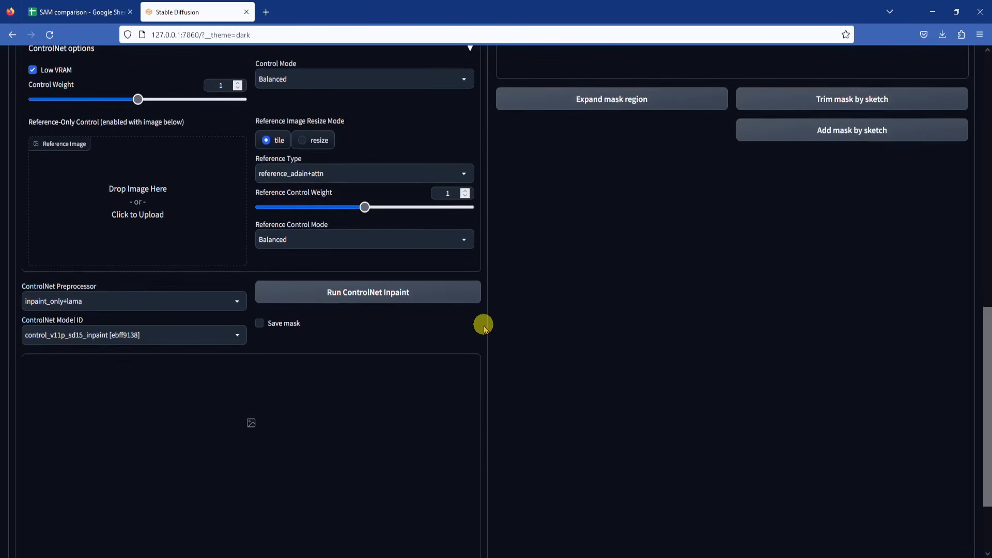
click(395, 298)
scroll(492, 311, down, 2)
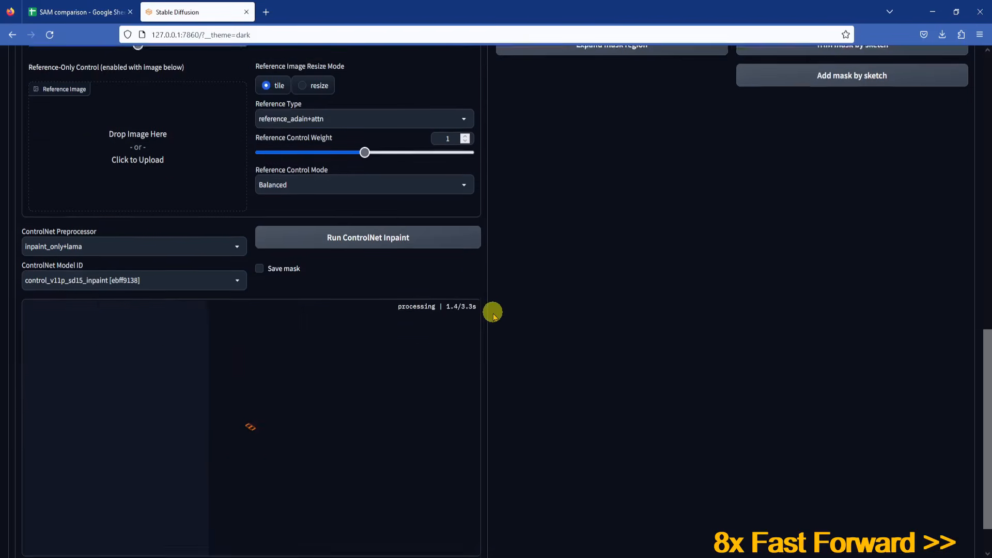
key(alt+Tab)
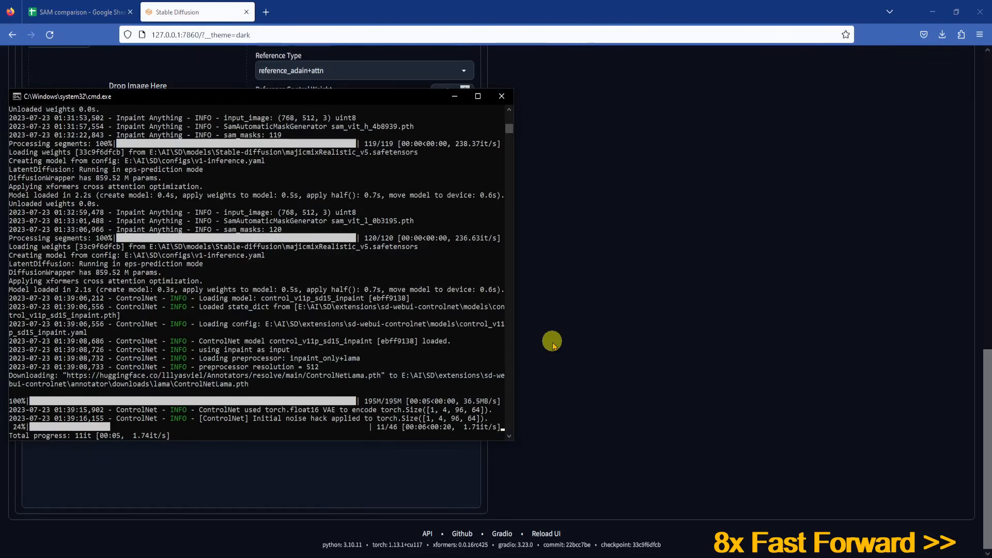
click(552, 341)
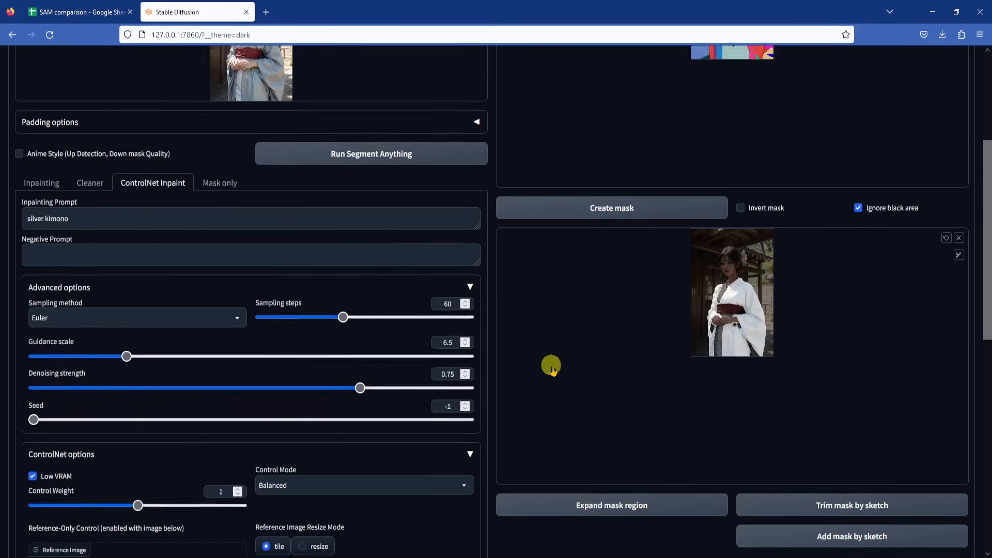
scroll(548, 383, up, 3)
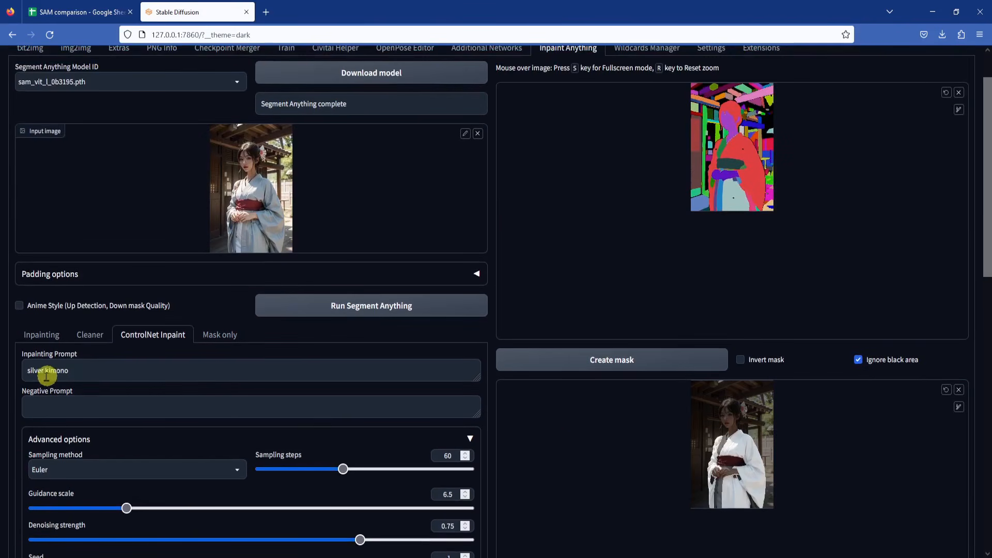
Change the inpainting prompt to "finely detailed silver kimono" and review the inpainted image.
triple_click(29, 370)
text(finely detailed blu)
text(e kimono)
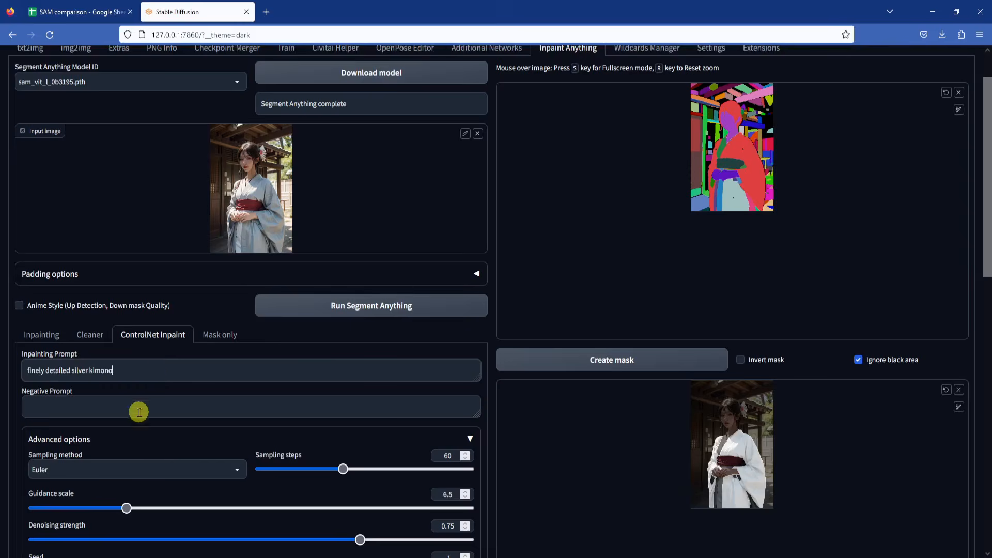
scroll(491, 399, down, 10)
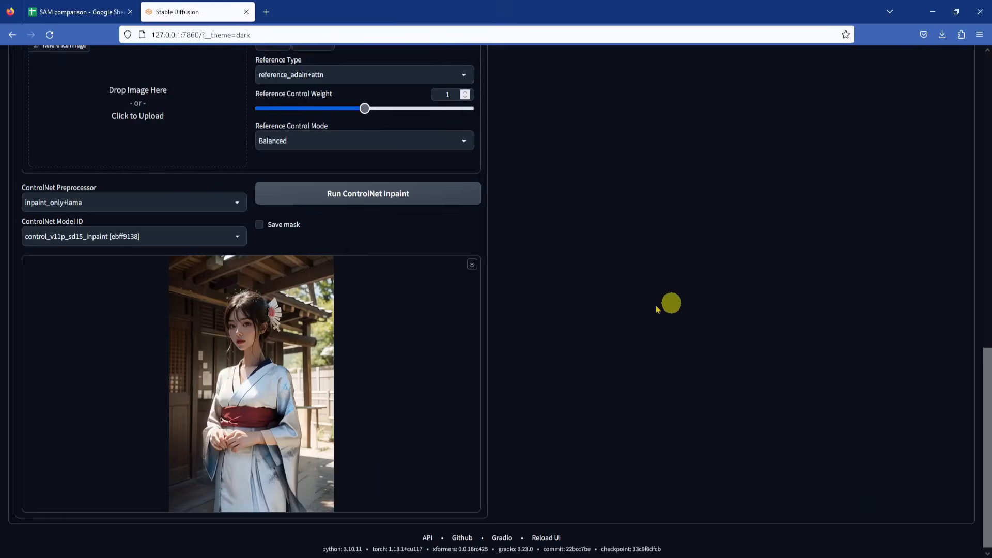
Expand the kimono mask region, inspect the mask enlarged and run ControlNet Inpaint again.
scroll(672, 304, up, 8)
click(600, 437)
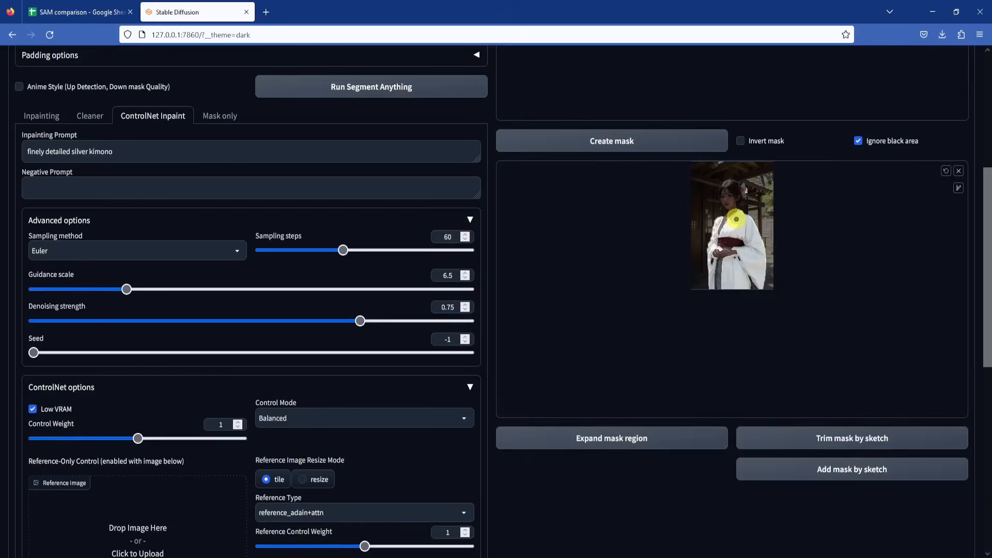
key(s)
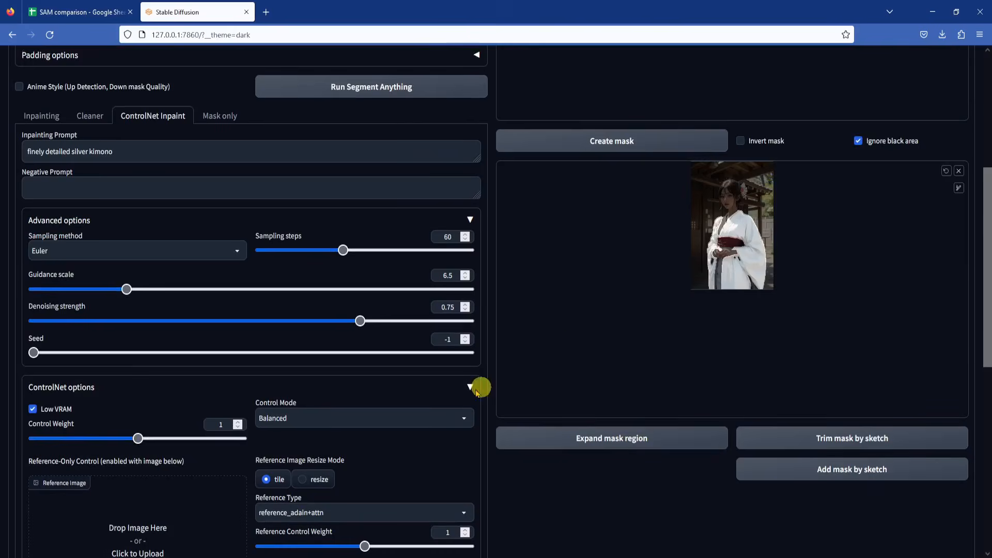
scroll(486, 387, down, 5)
click(413, 358)
scroll(505, 359, down, 3)
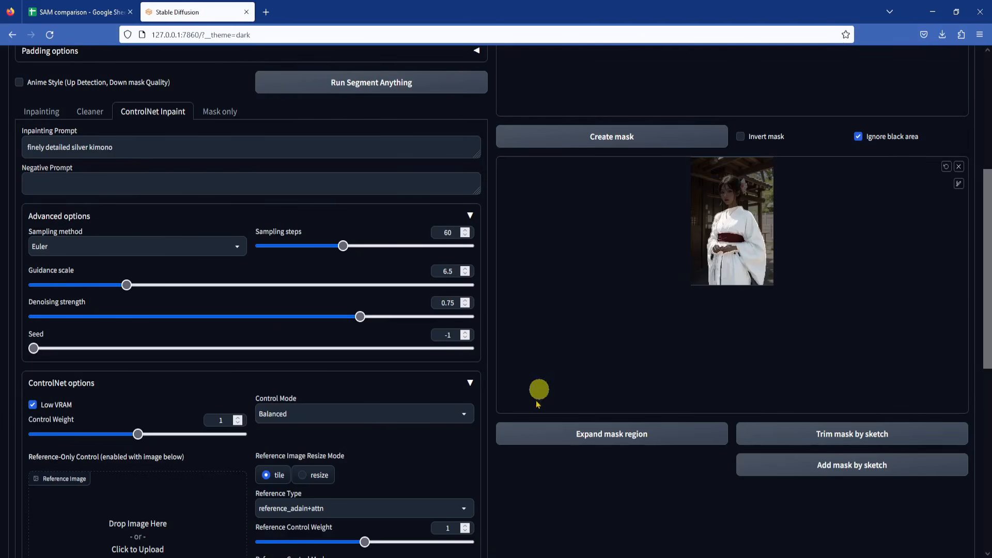
Set prompt "finely detailed blue kimono" and negative prompt "ng_deepnegative_v1_75t, (badhandv4:1.2), (worst quality:2), (low quality:2), (normal quality:2), lowres, bad anatomy, bad hands, ((monochrome)), ((grayscale)) watermark, moles".
double_click(85, 149)
text(b)
text(lue)
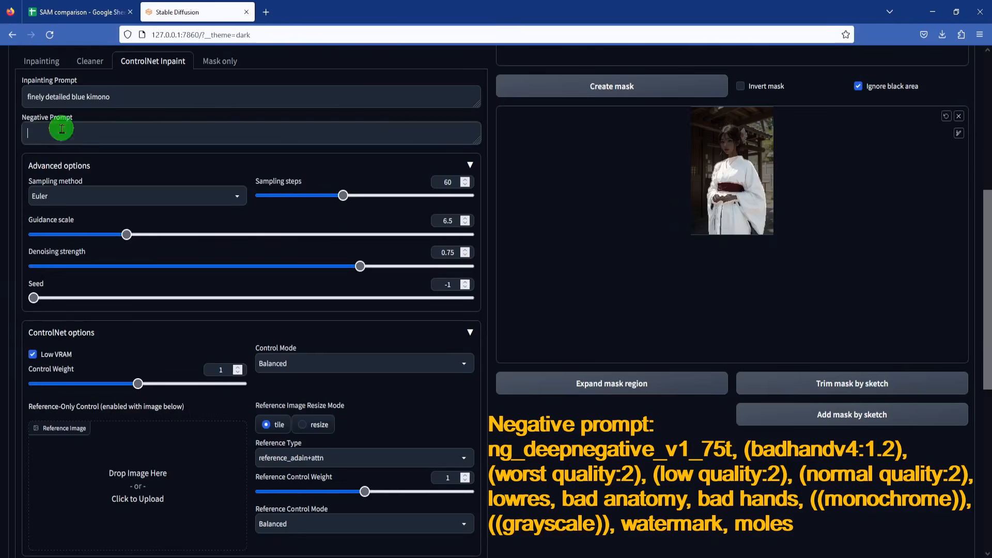
click(60, 132)
text(ng_deepnegative_v1_75t, (badhandv4:1.2), (worst quality:2), (low quality:2), (normal quality:2), lowres, bad anatomy, bad hands, ((monochrome)), ((grayscale)) watermark, moles)
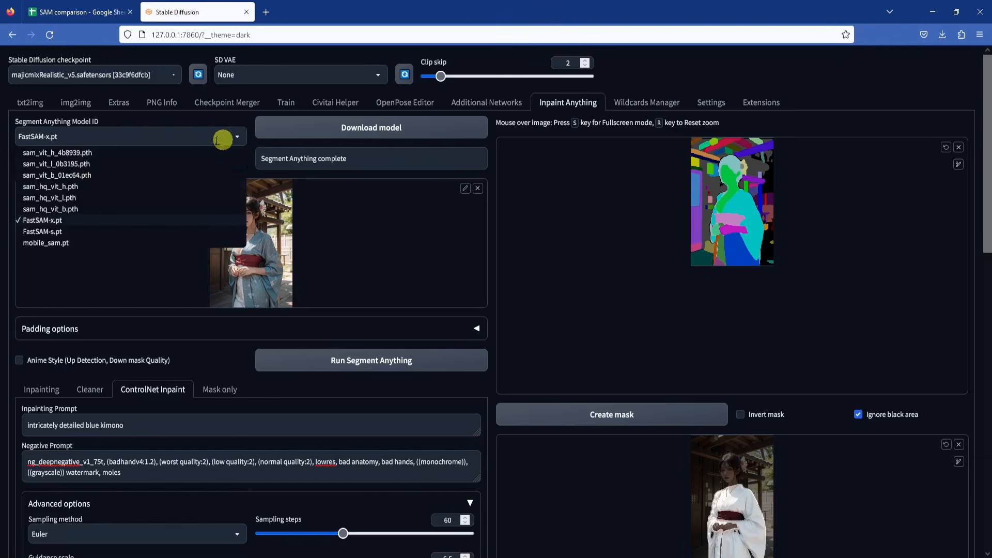
Select the sam_vit_l_0b3195.pth Segment Anything model and examine the segmentation map of the blue kimono image enlarged.
click(71, 163)
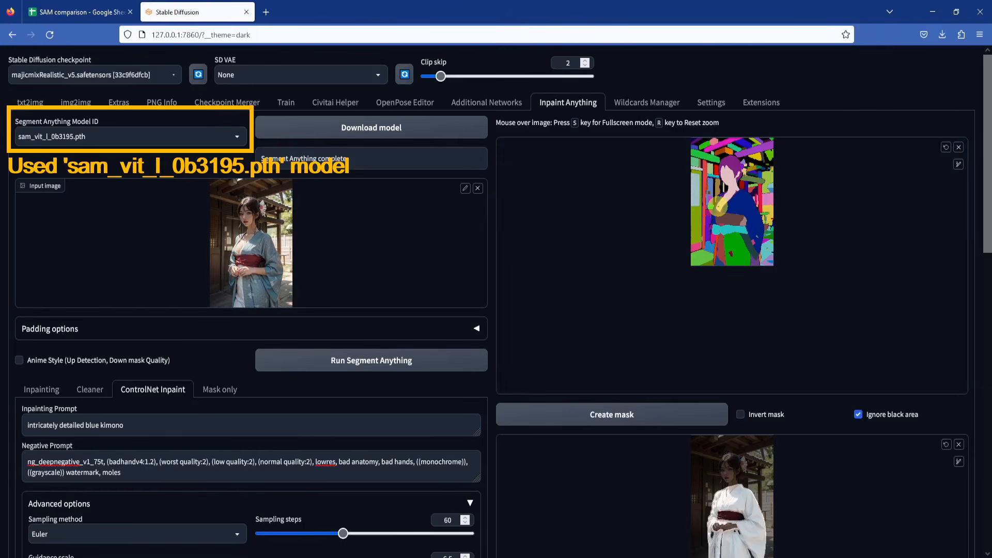
key(s)
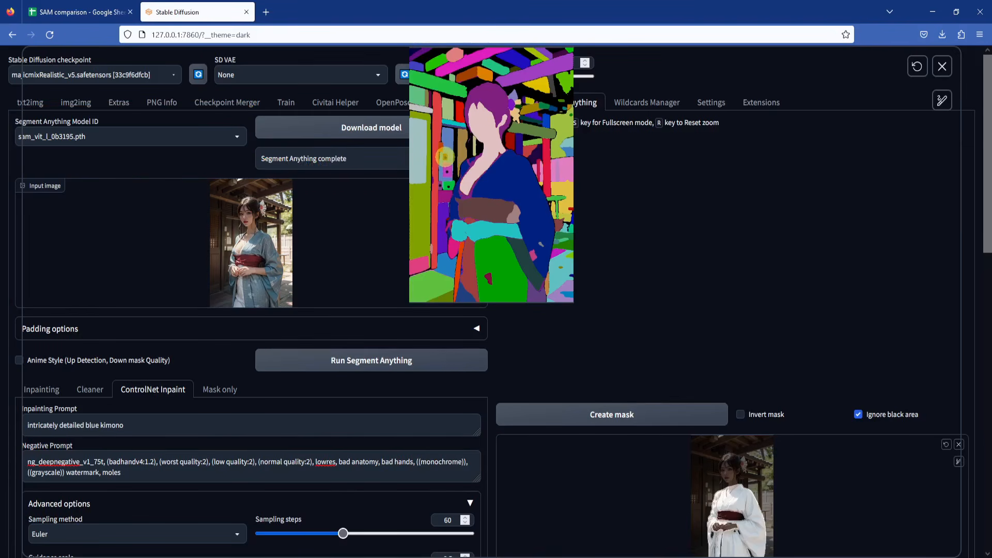
key(s)
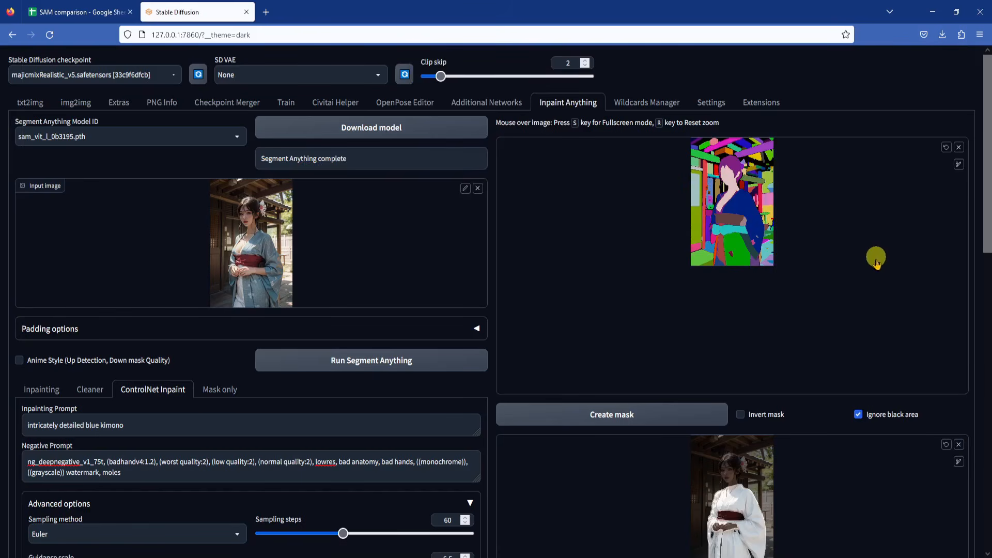
Try creating a mask from the segmentation map of the blue kimono image, and clear the mask image.
click(658, 415)
scroll(608, 279, down, 3)
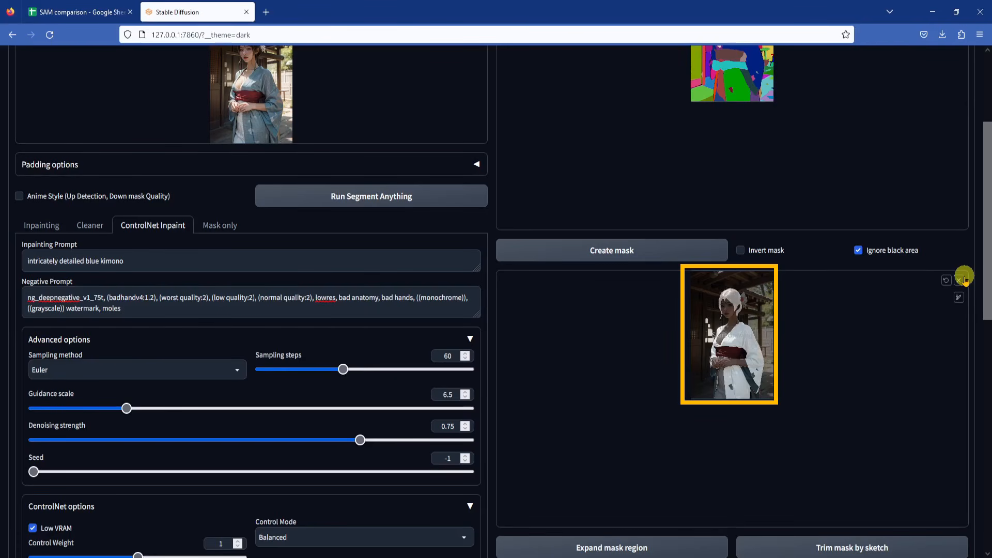
click(962, 280)
scroll(401, 283, up, 3)
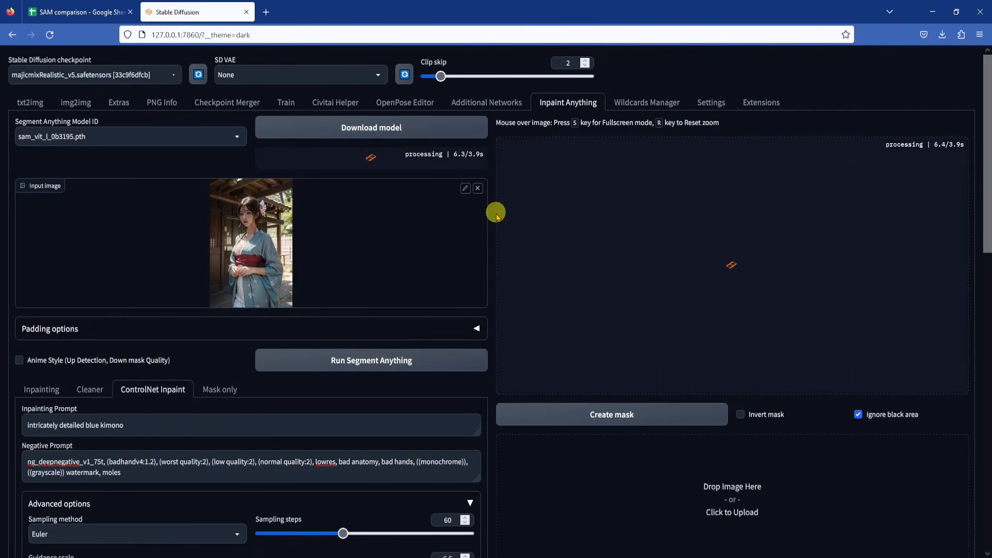
Mark a small background segment beside the woman on the enlarged segmentation map and create a mask from it.
key(s)
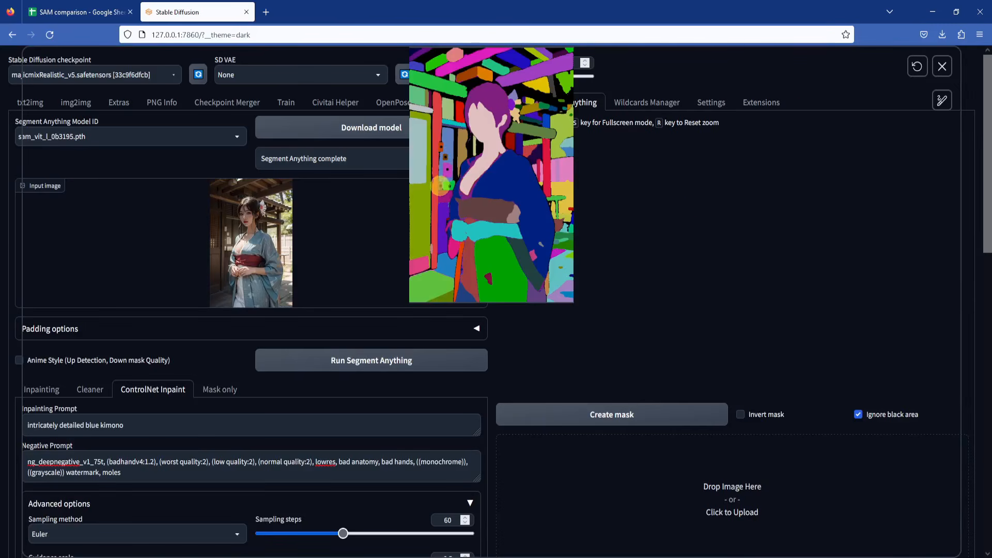
key(s)
click(612, 414)
scroll(615, 259, down, 4)
key(s)
scroll(585, 238, up, 3)
key(s)
scroll(664, 362, down, 3)
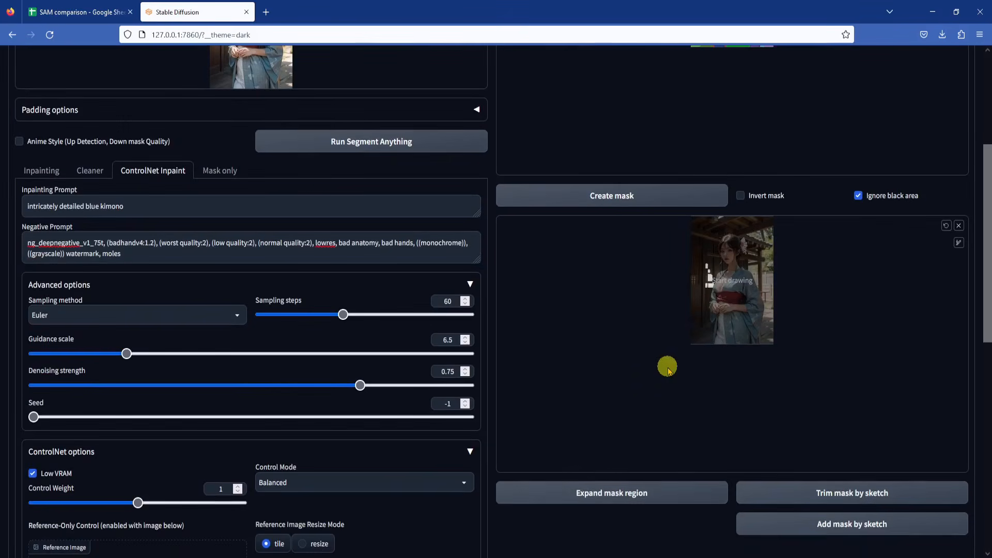
Expand the mask region over the small background openings beside the woman and inspect it enlarged.
click(673, 496)
key(s)
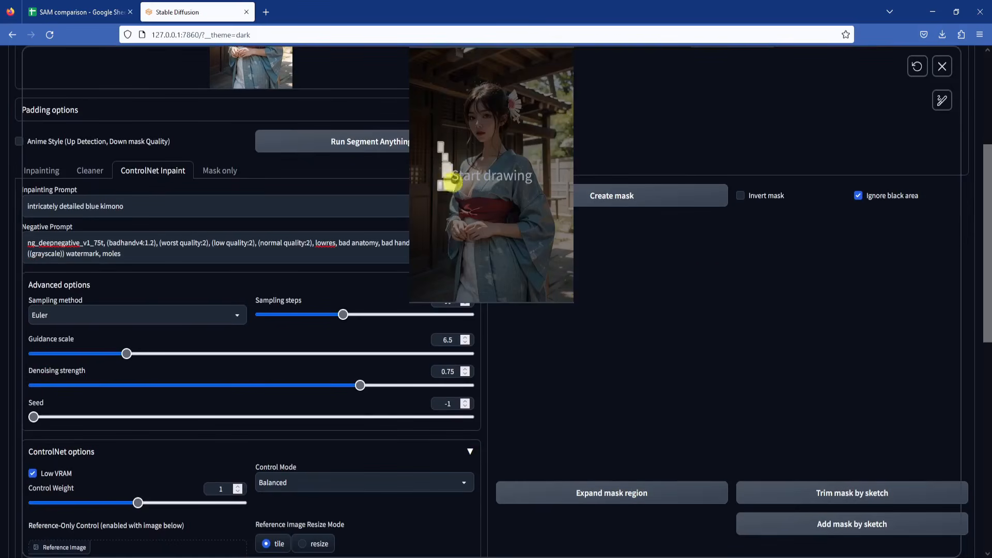
key(s)
Run the Cleaner with the lama model on the masked background openings and check its progress in the console.
click(90, 170)
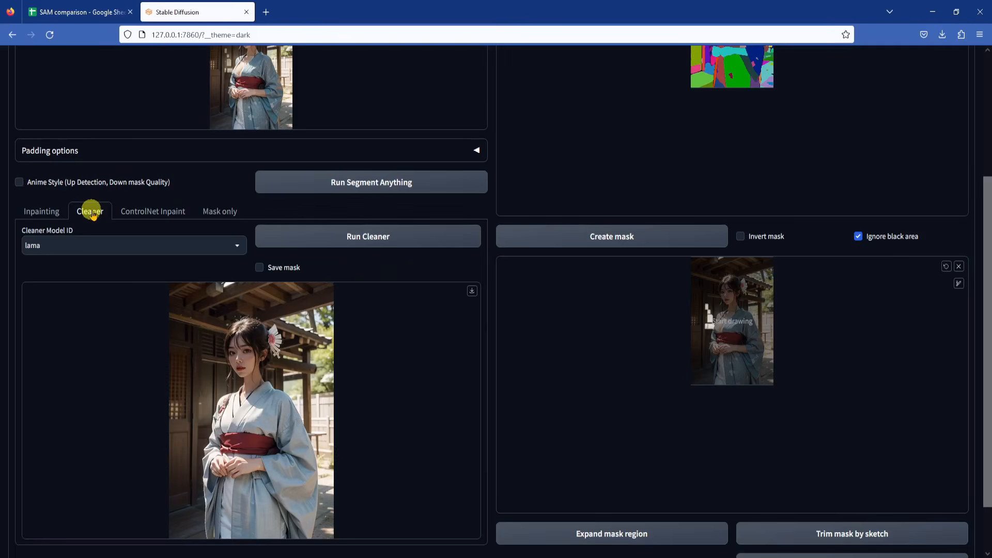
click(130, 250)
click(37, 262)
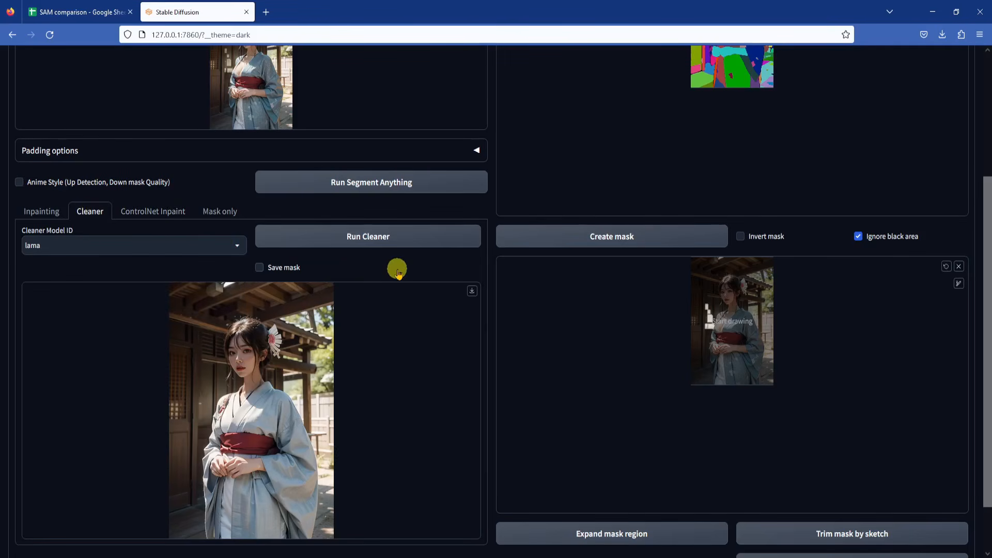
scroll(404, 266, down, 2)
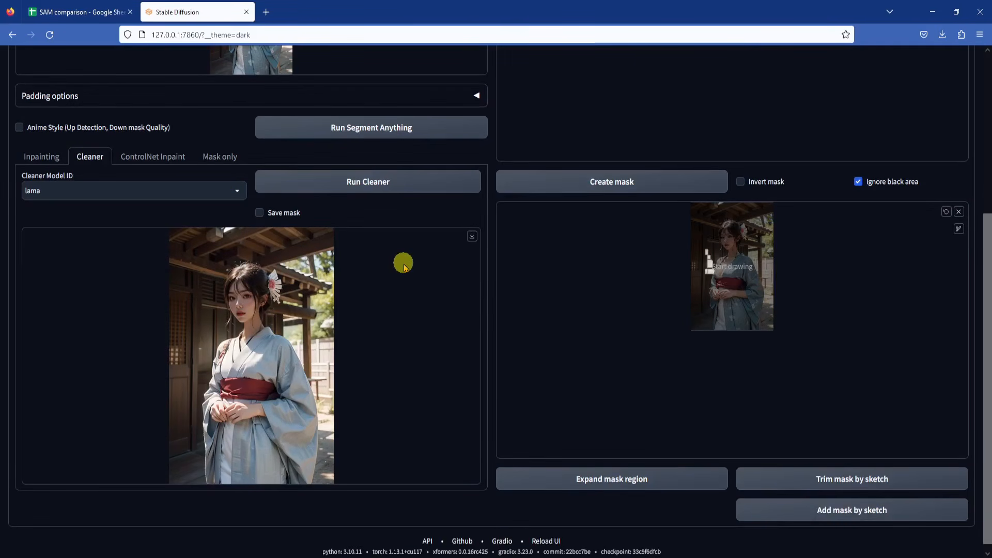
click(423, 182)
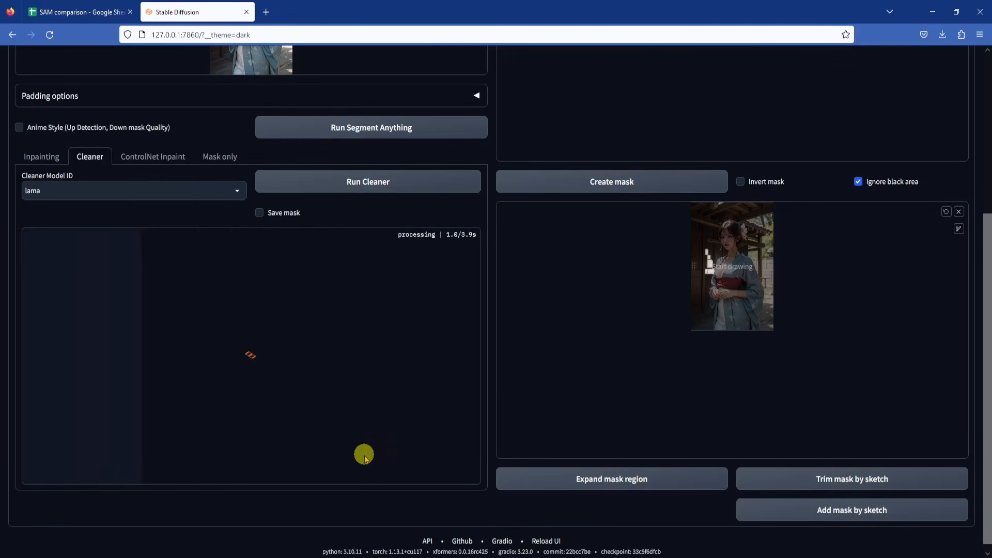
key(alt+Tab)
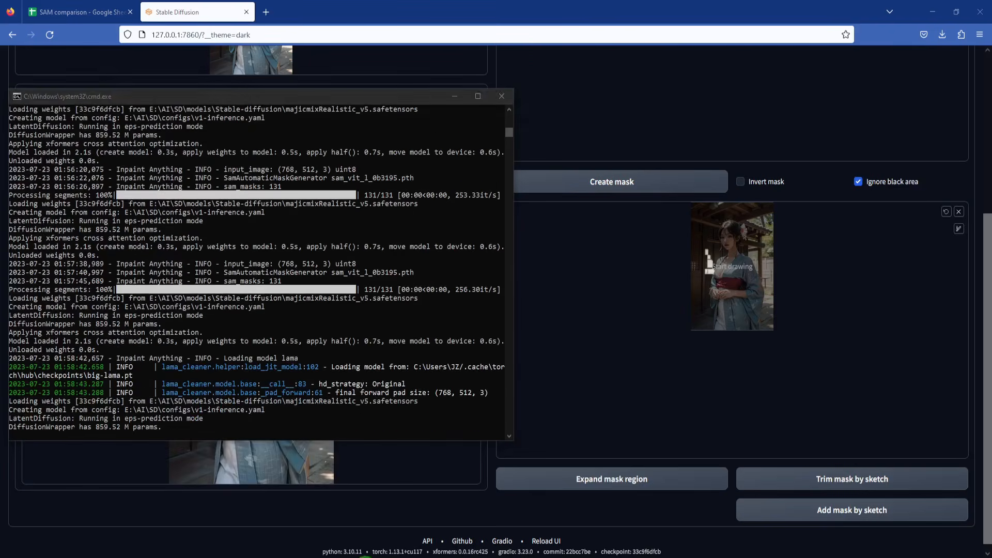
key(alt+Tab)
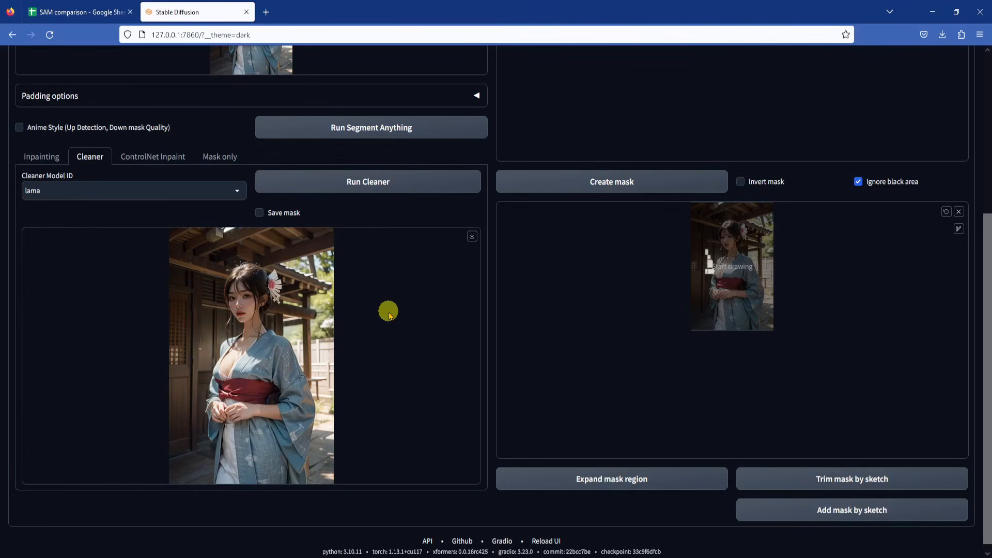
scroll(389, 315, up, 5)
click(241, 555)
click(355, 515)
drag(613, 180, 391, 9)
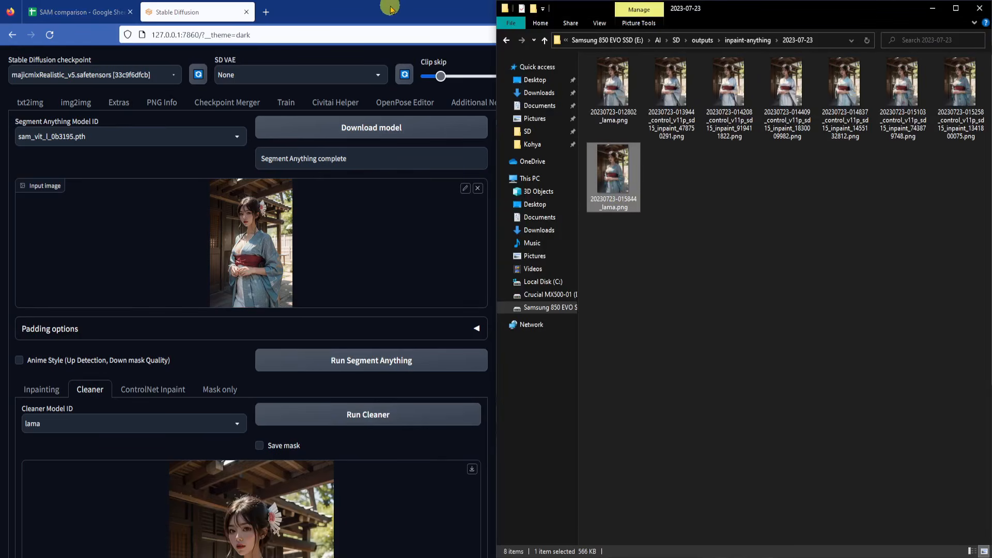
click(391, 9)
click(959, 146)
click(959, 444)
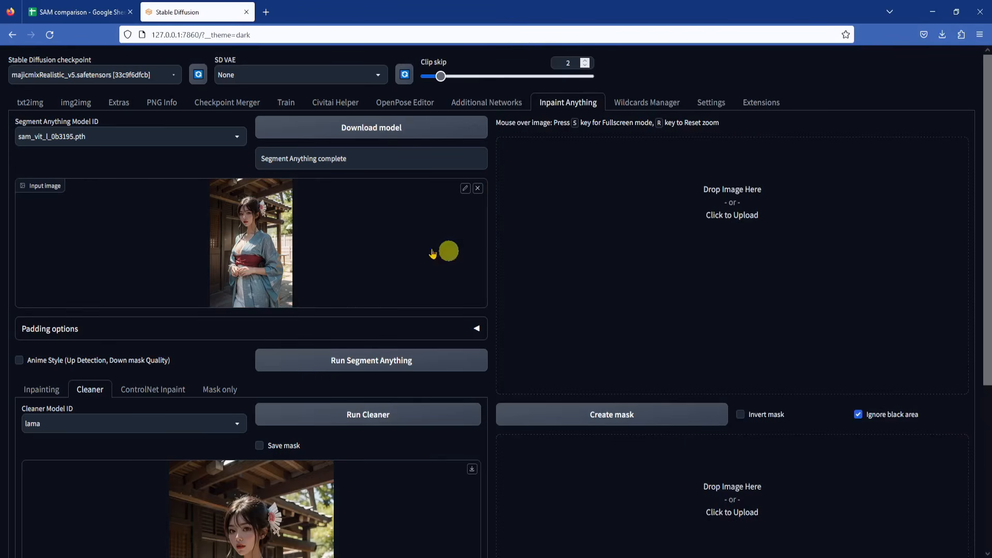
Run Segment Anything with sam_vit_l_0b3195.pth on the cleaned image and inspect the segmentation map enlarged.
click(380, 357)
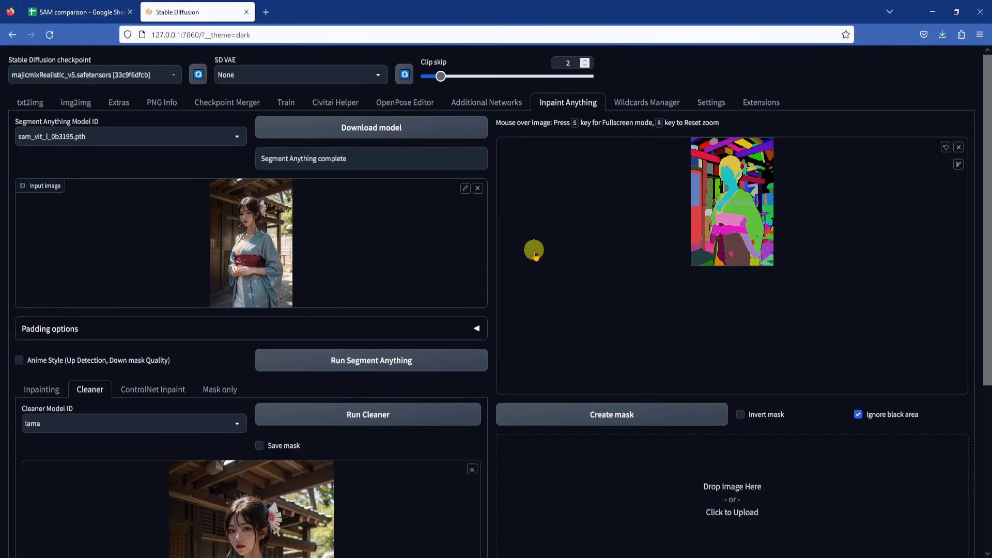
key(s)
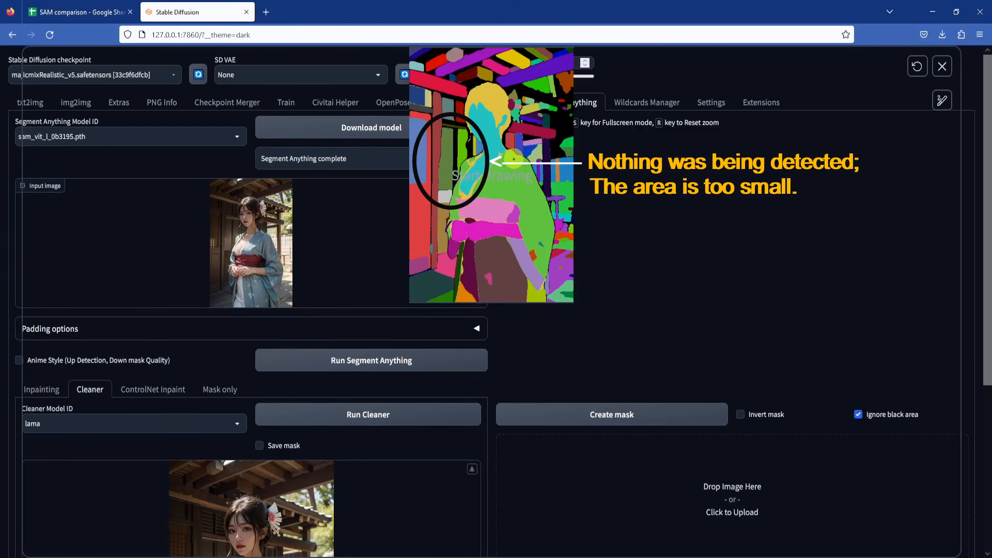
key(s)
Select the sam_vit_h_4b8939.pth model and run Segment Anything on the cleaned image.
click(165, 136)
click(44, 151)
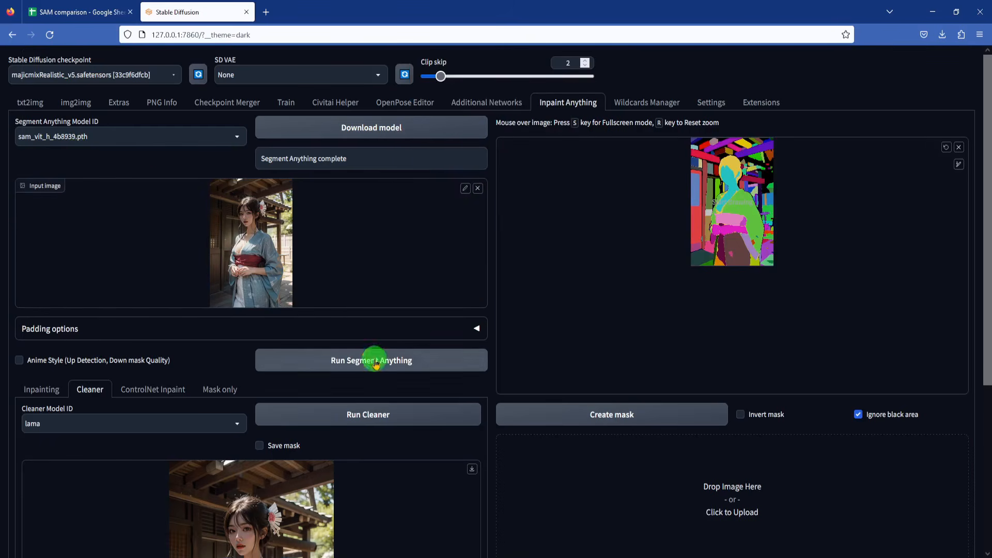
click(356, 360)
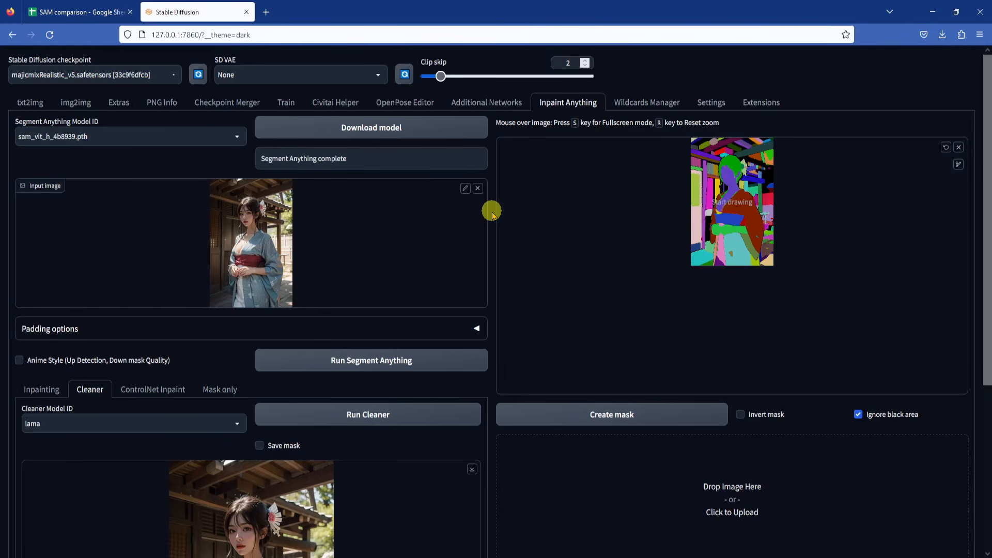
Mark a small roof segment above the woman on the enlarged segmentation map and create a mask from it.
key(s)
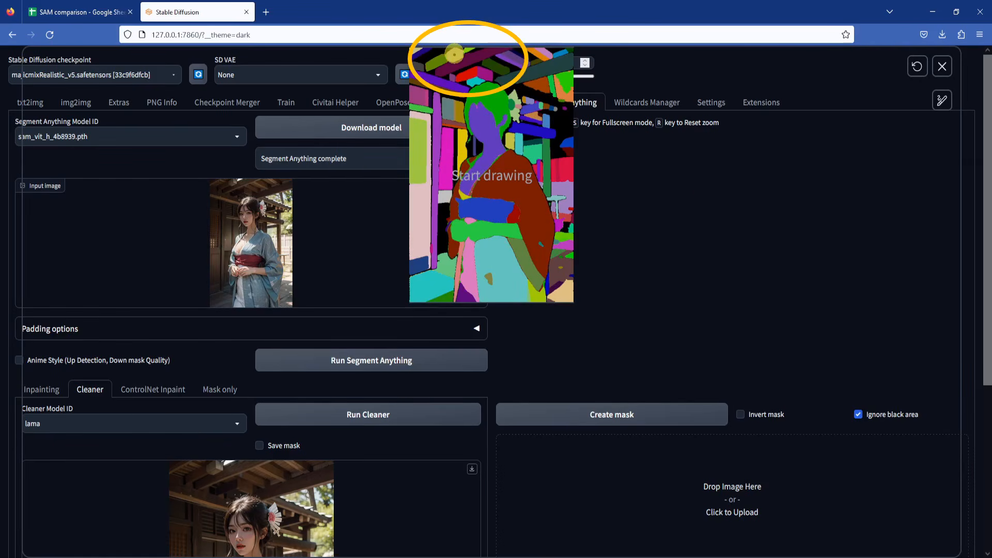
click(455, 54)
key(s)
click(615, 415)
scroll(605, 290, down, 4)
key(s)
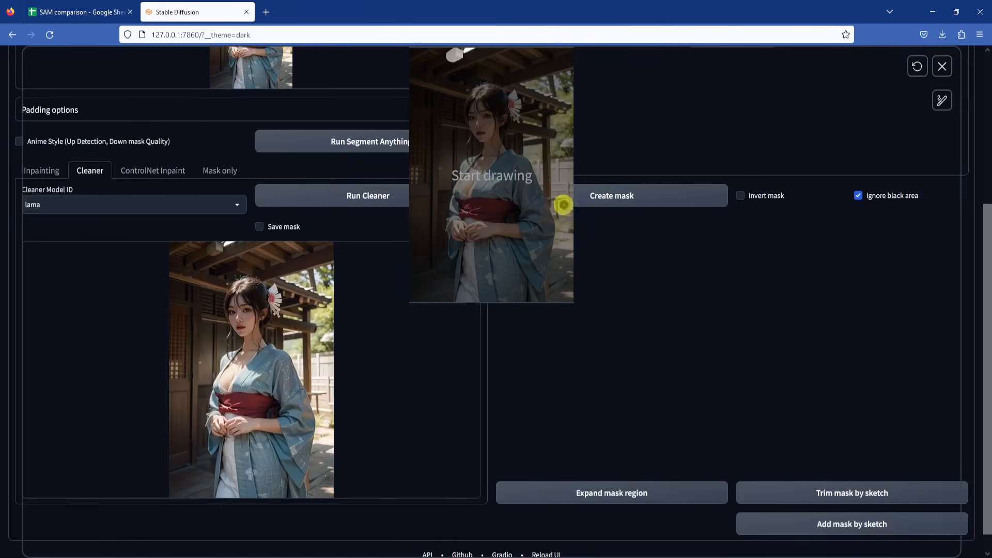
key(s)
Expand the roof mask region twice and run the lama Cleaner on it.
click(647, 493)
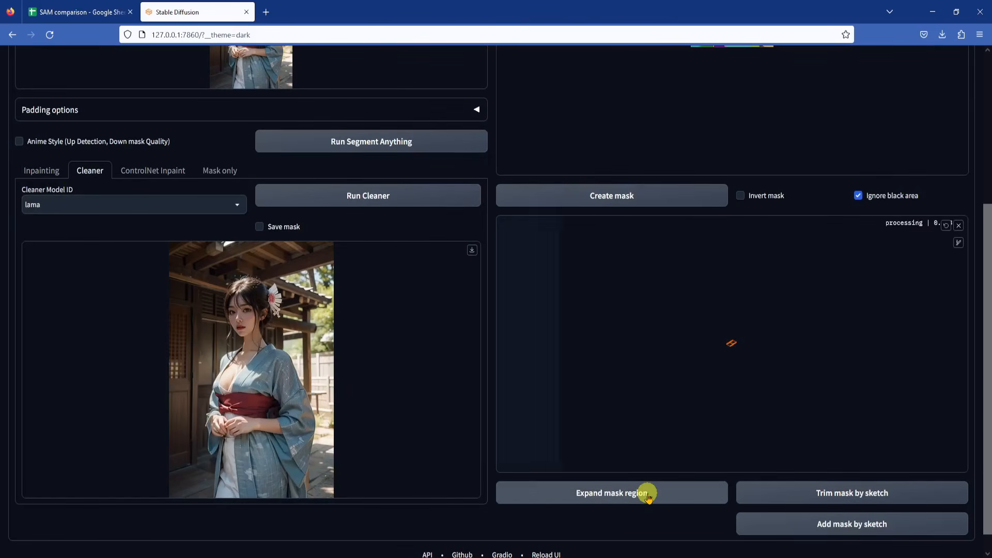
key(s)
key(s)
click(613, 498)
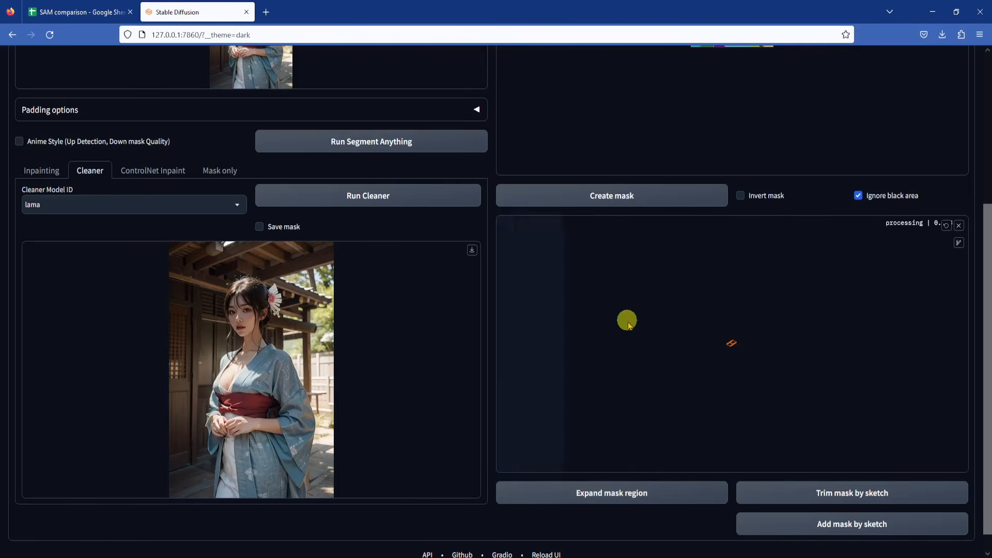
key(s)
key(s)
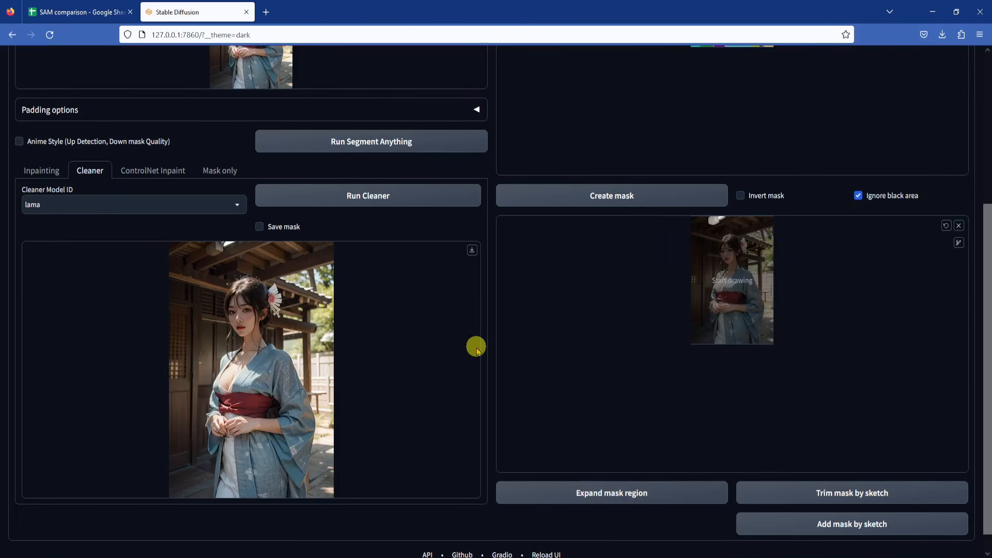
click(394, 202)
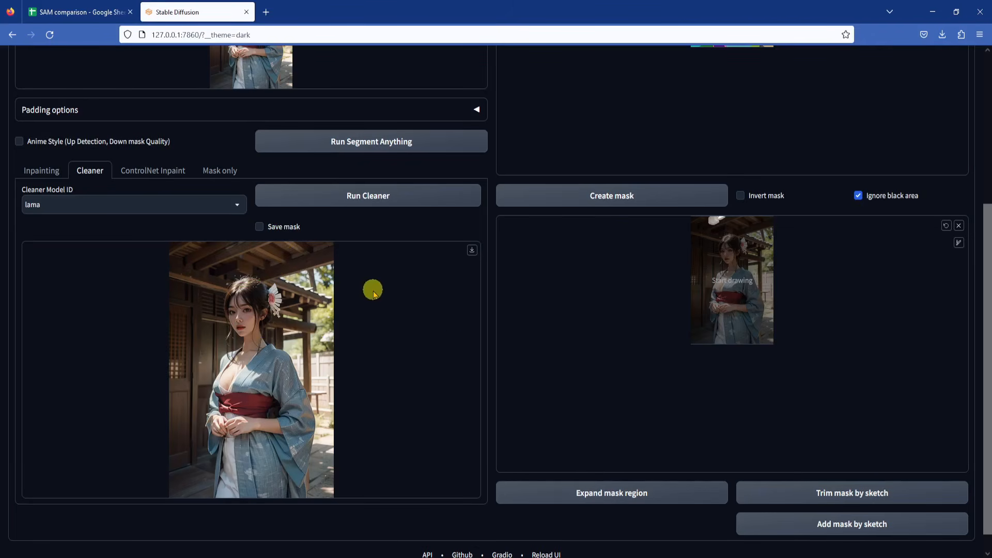
Rerun Segment Anything with sam_vit_h_4b8939.pth on the input image and examine the new segmentation map enlarged.
scroll(373, 279, up, 4)
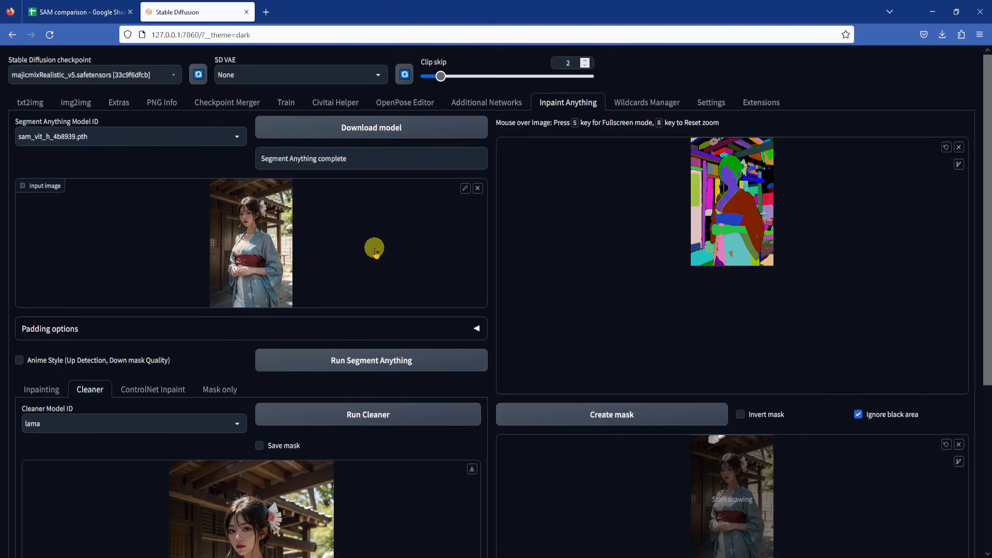
click(393, 360)
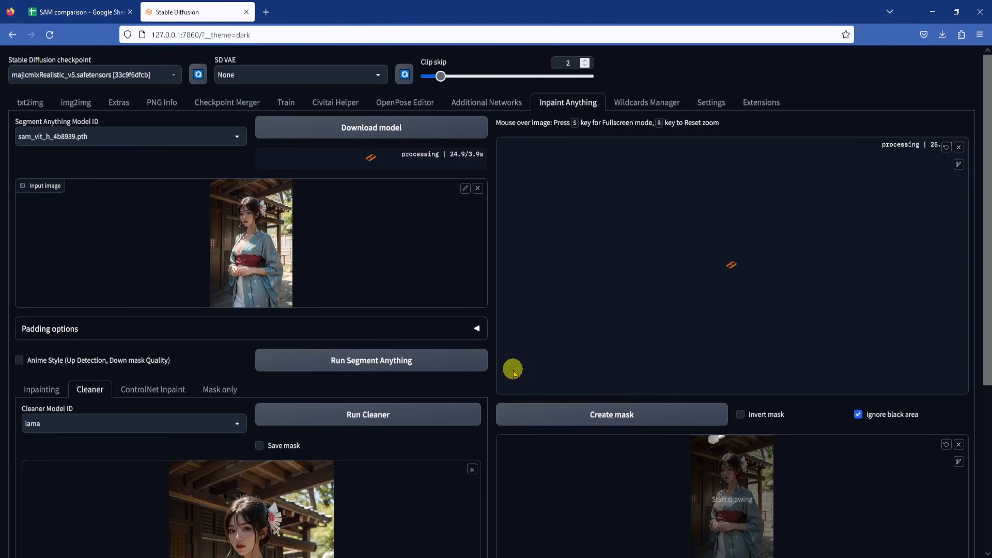
key(s)
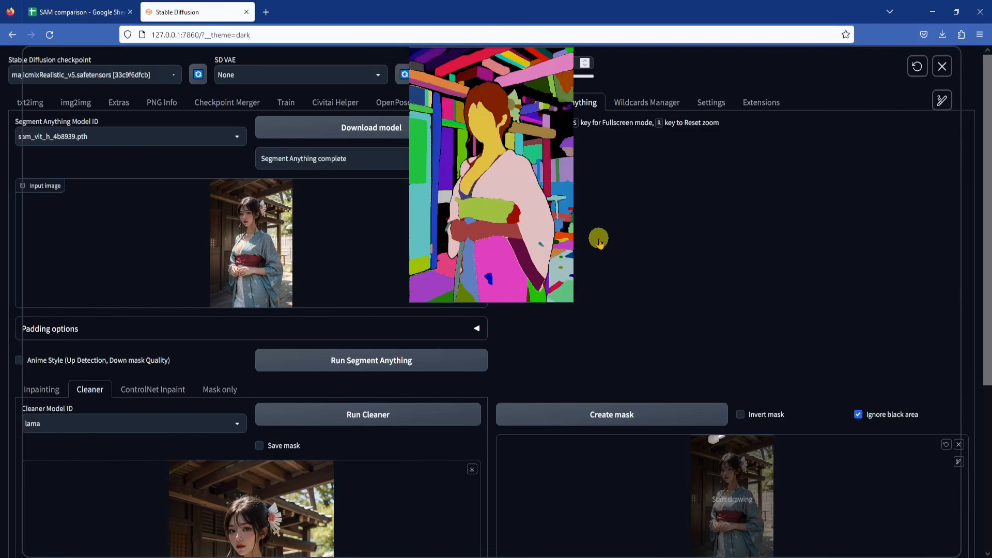
key(s)
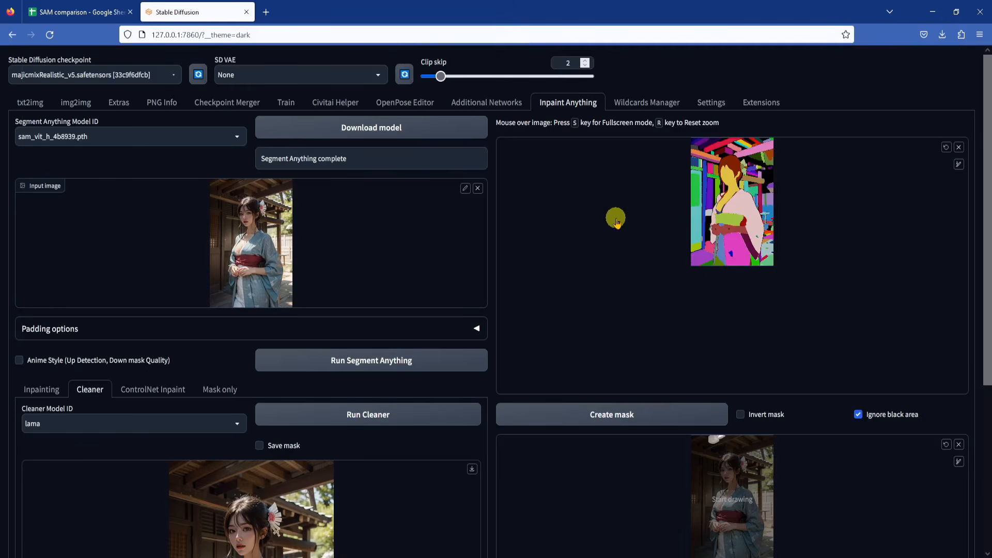
Replace the roof mask with one of the woman's hands, and trim the stray roof beam area from it by sketch.
click(959, 445)
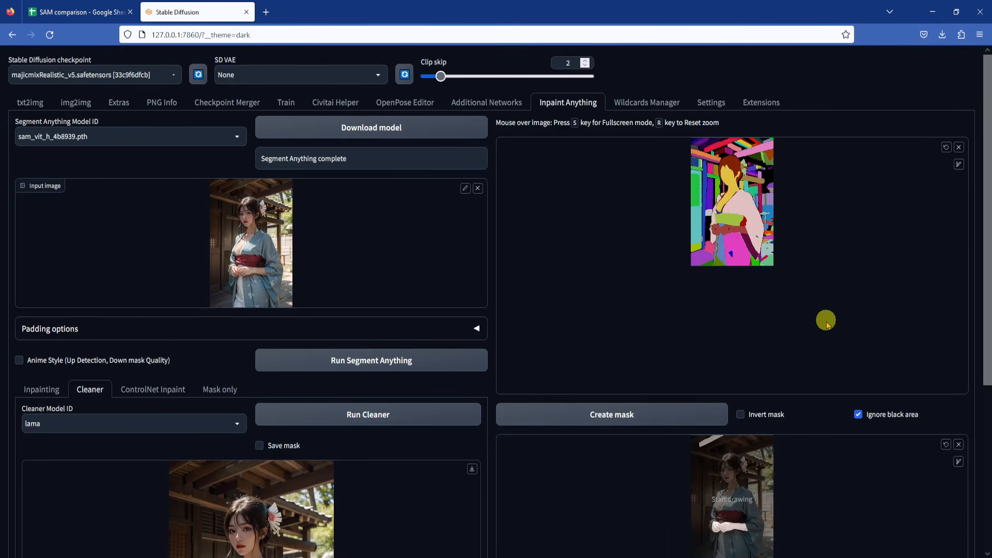
scroll(826, 320, down, 4)
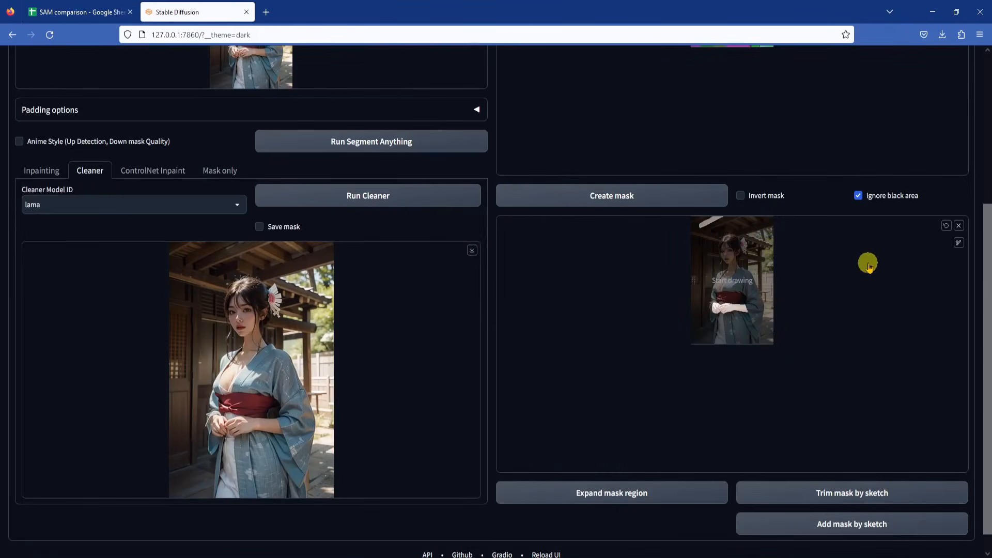
click(959, 243)
click(893, 245)
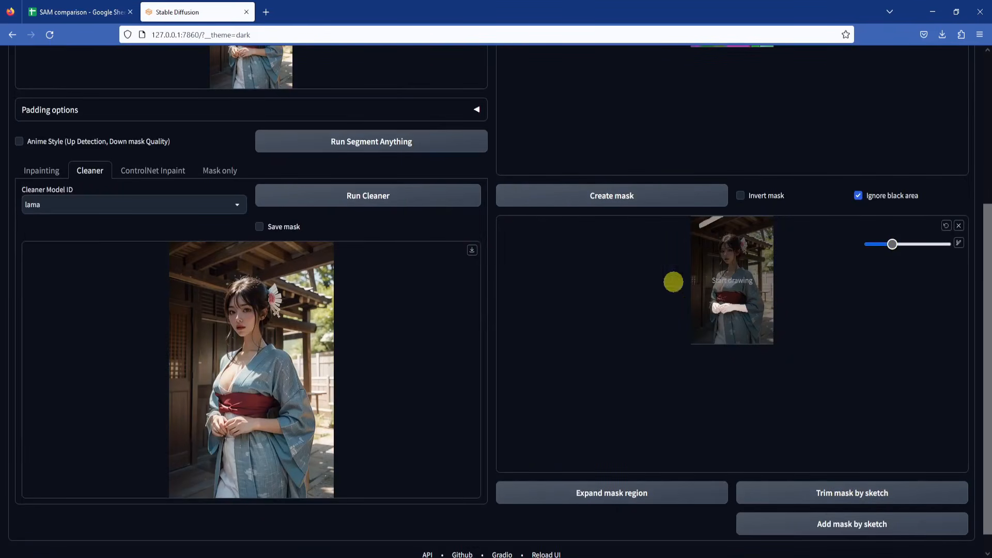
click(958, 244)
key(s)
drag(425, 66, 478, 48)
key(s)
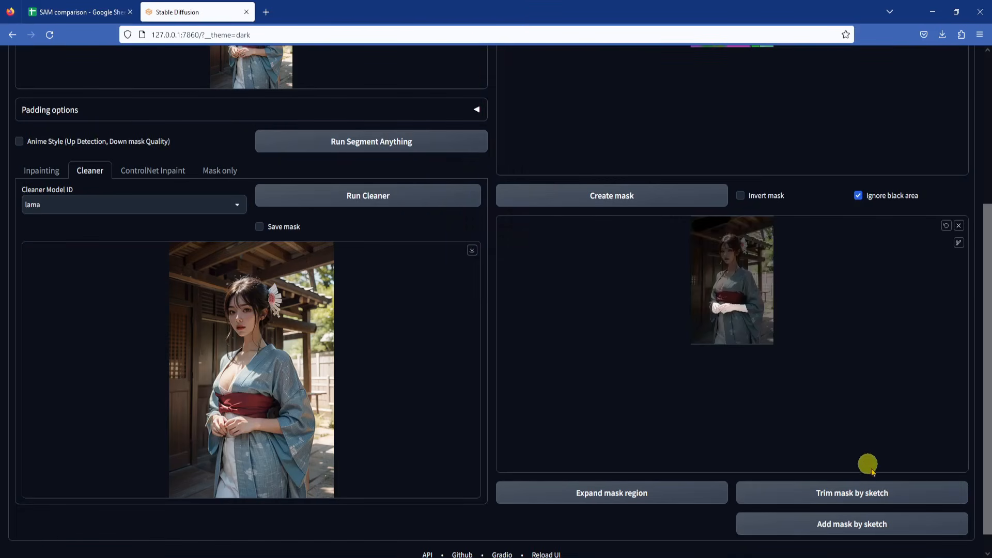
click(866, 487)
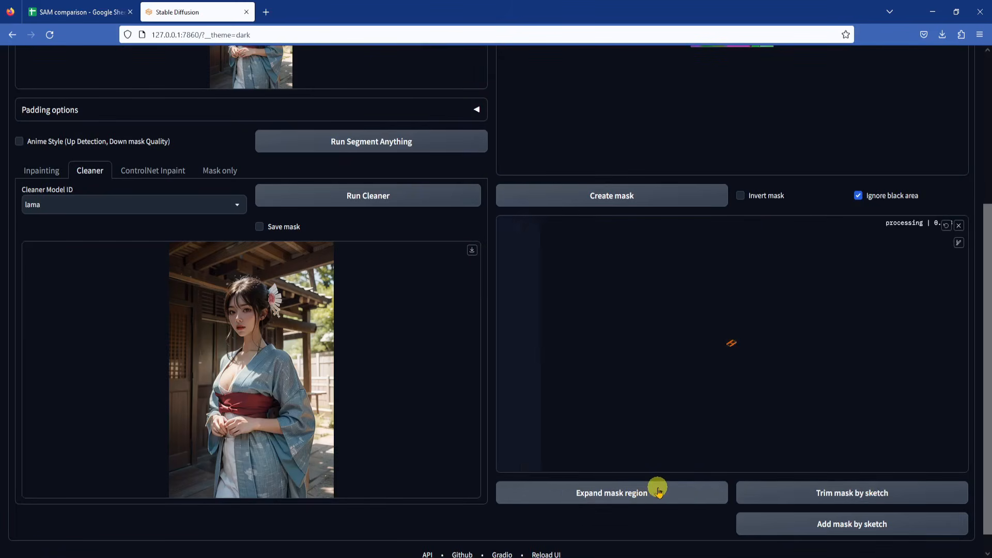
Expand the mask region around the woman's hands and inspect the result enlarged.
key(s)
key(s)
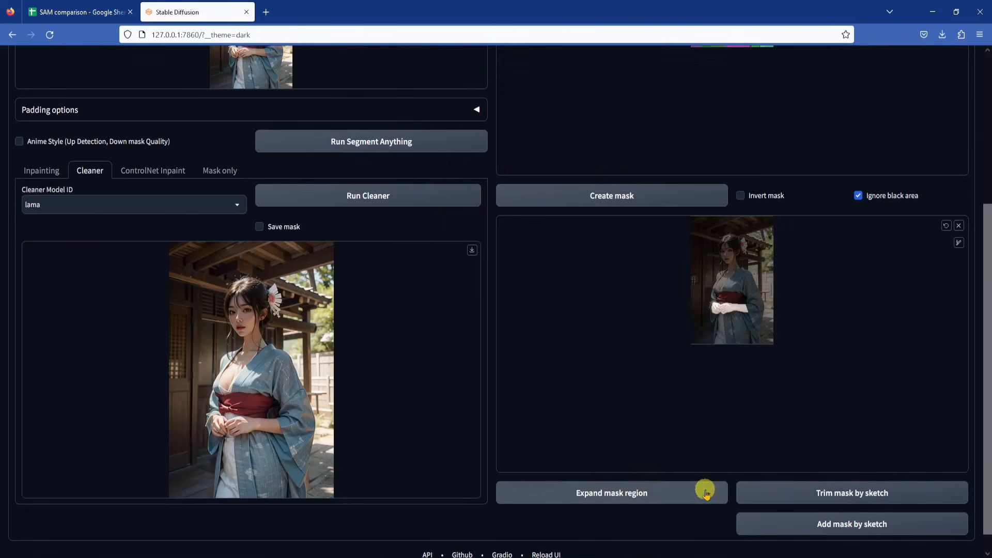
click(706, 490)
key(s)
key(s)
Replace the ControlNet Inpaint prompt with text starting "femin" and set denoising strength to 0.85 with Low VRAM off.
click(169, 168)
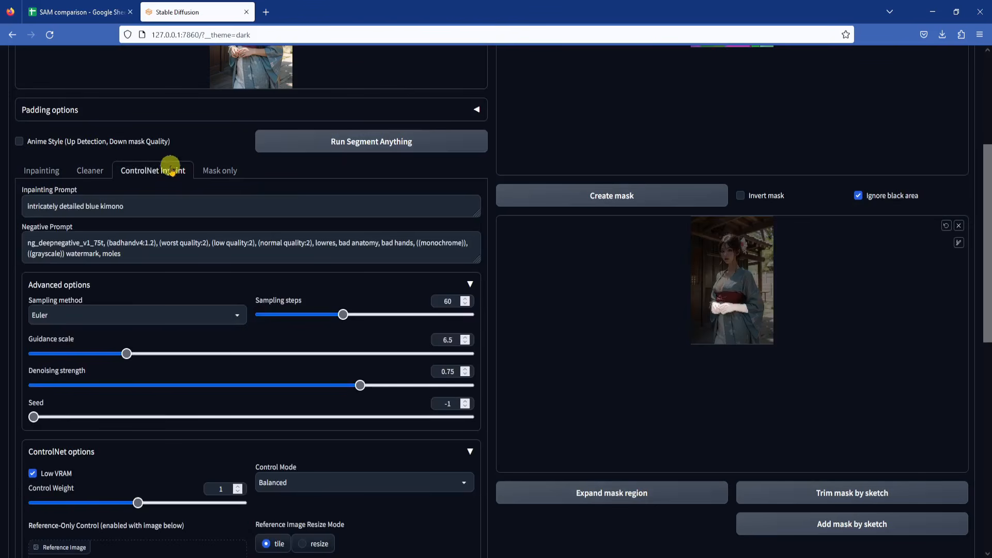
drag(146, 206, 2, 205)
key(BackSpace)
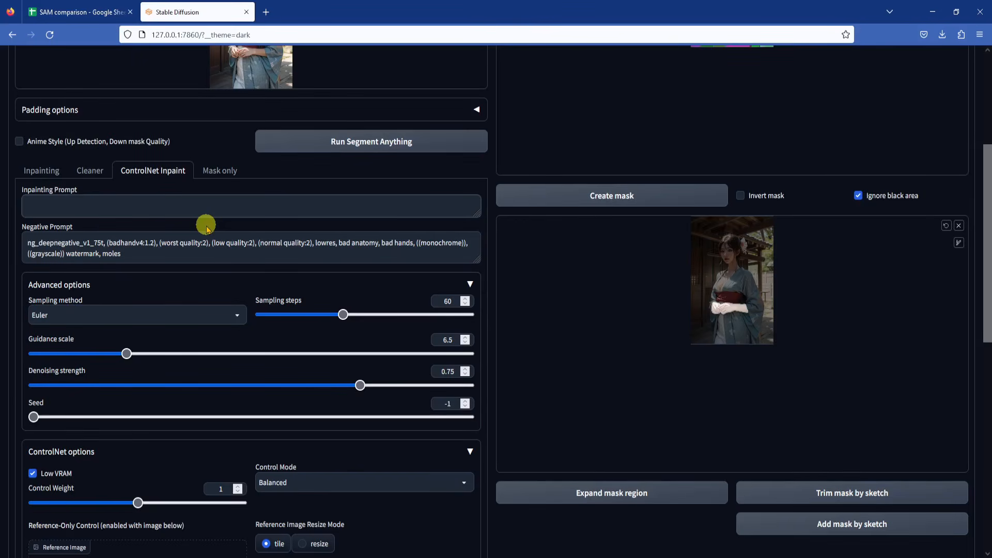
text(femin)
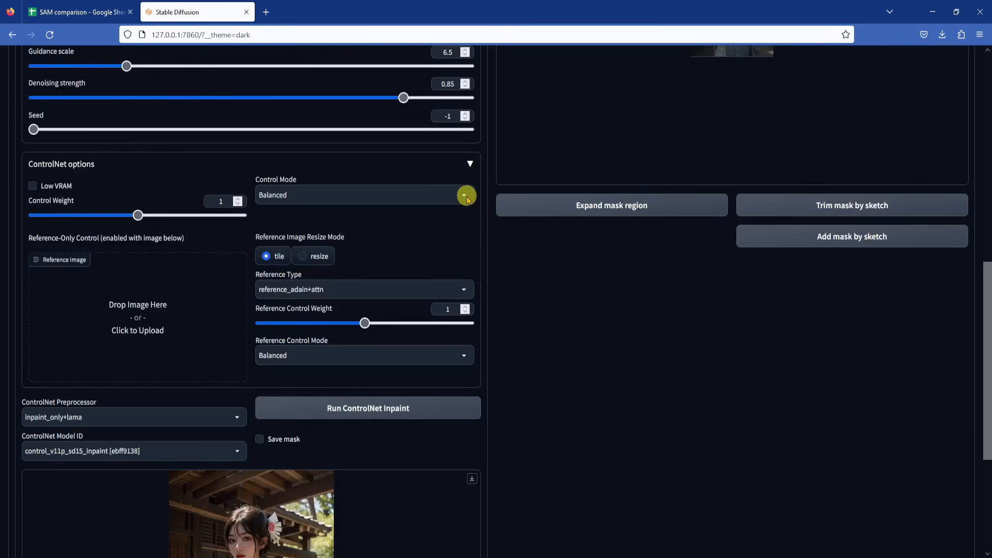
Set the Control Mode to "My prompt is more important" and run ControlNet Inpaint on the masked hands.
click(458, 195)
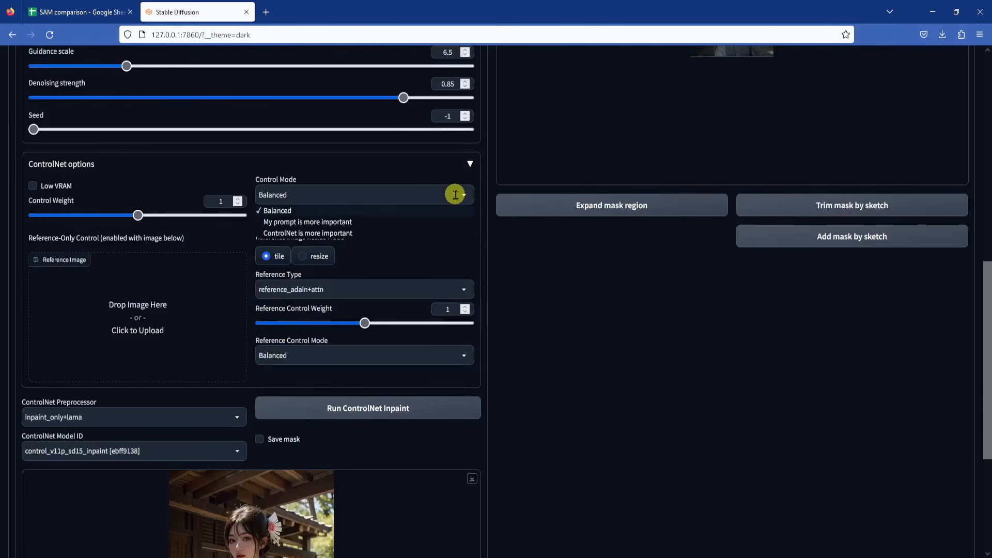
click(347, 224)
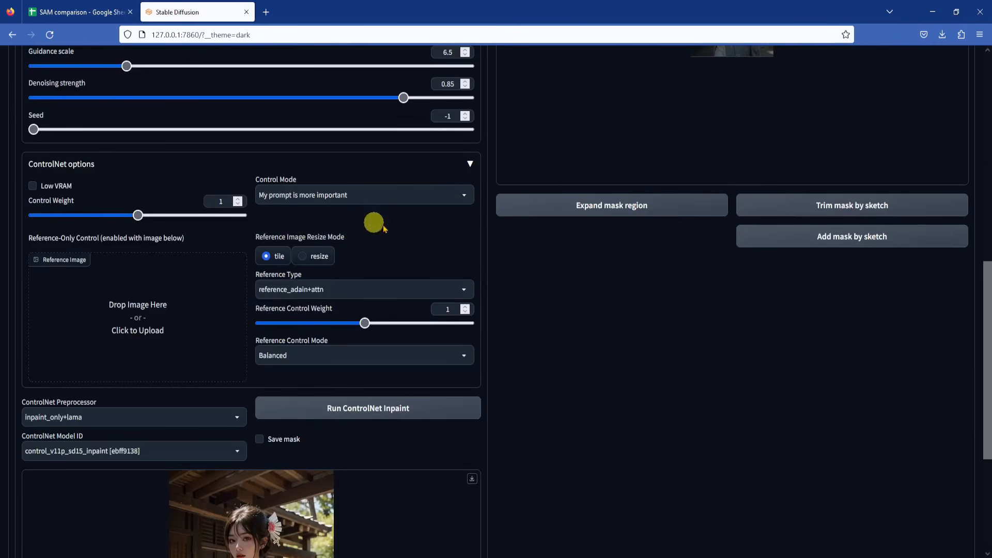
click(368, 408)
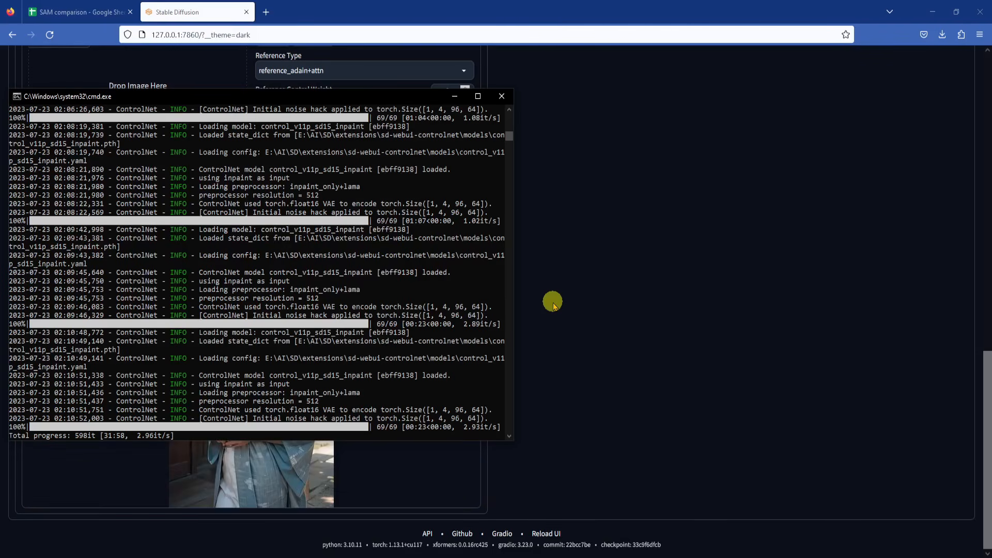
Set the ControlNet Inpaint guidance scale to 9 and the sampling steps to 120.
click(553, 302)
scroll(552, 329, up, 6)
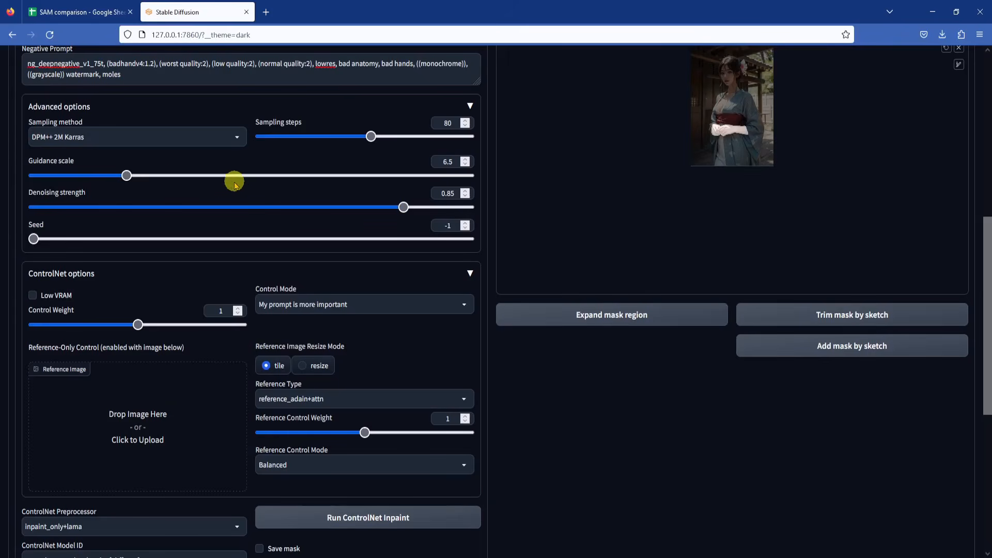
drag(161, 176, 166, 176)
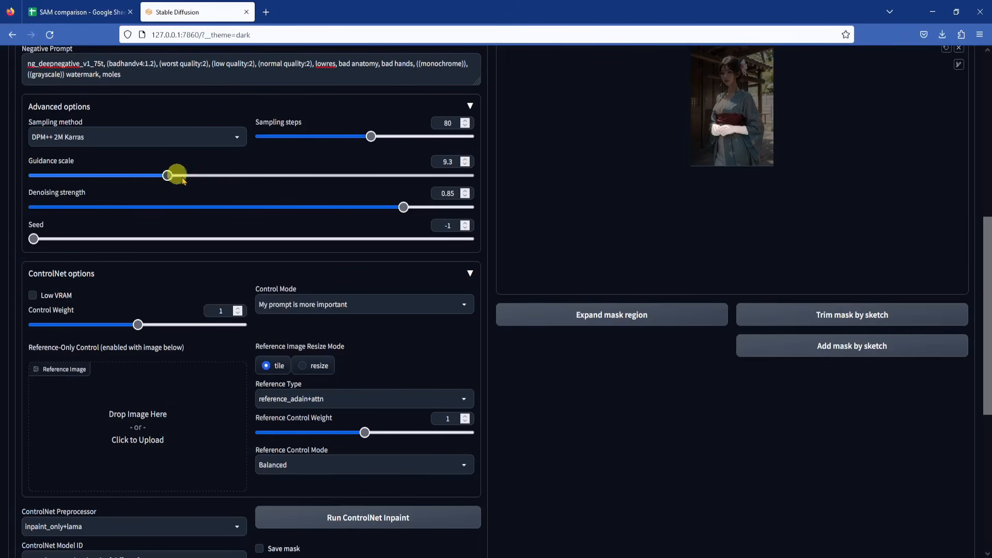
click(467, 164)
click(467, 164)
click(467, 164)
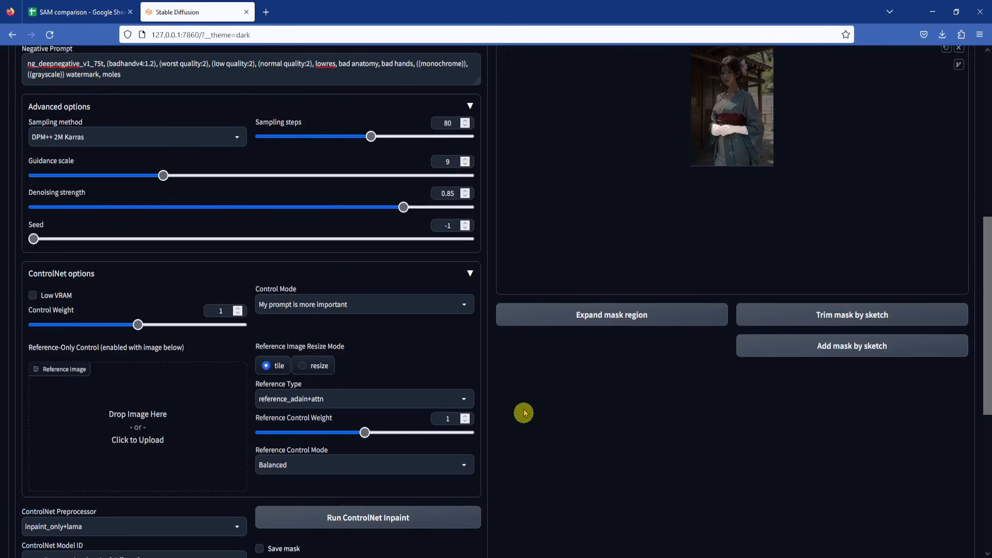
scroll(538, 370, up, 1)
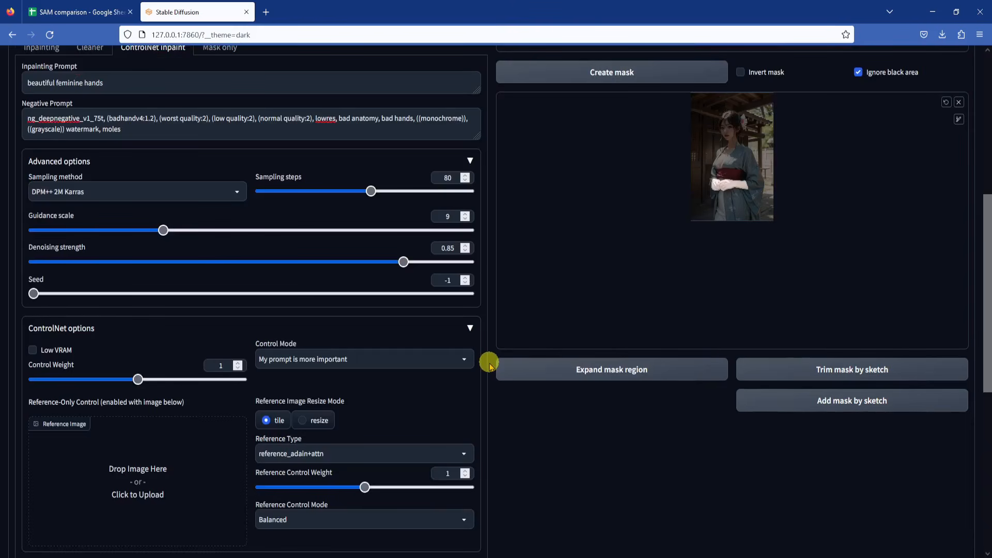
double_click(447, 177)
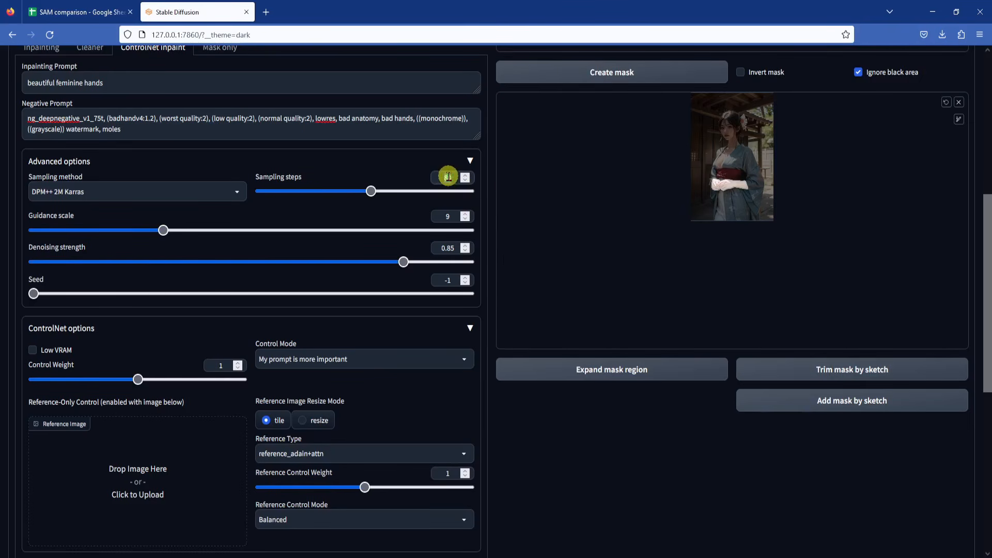
text(120)
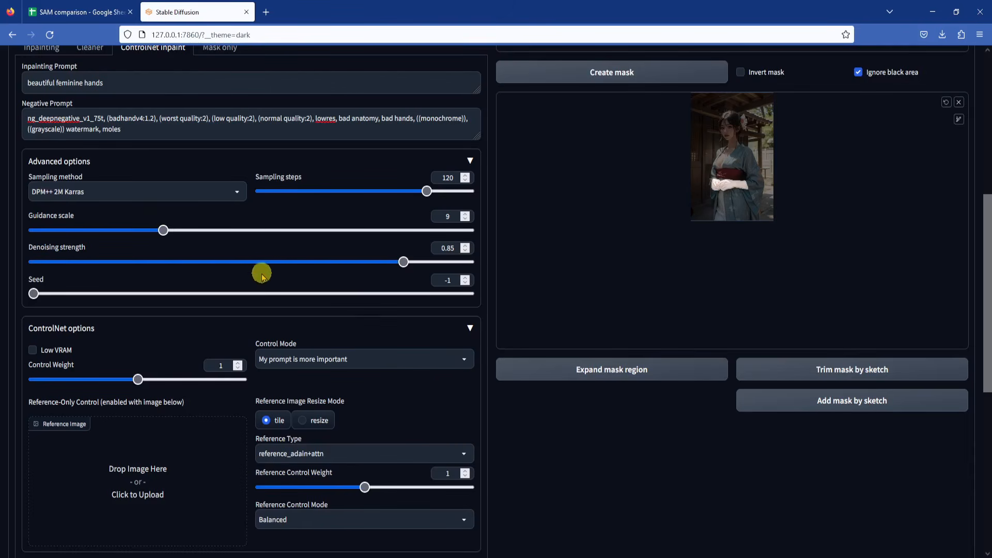
Lower the denoising strength to 0.5 and run ControlNet Inpaint on the masked hands again.
click(247, 262)
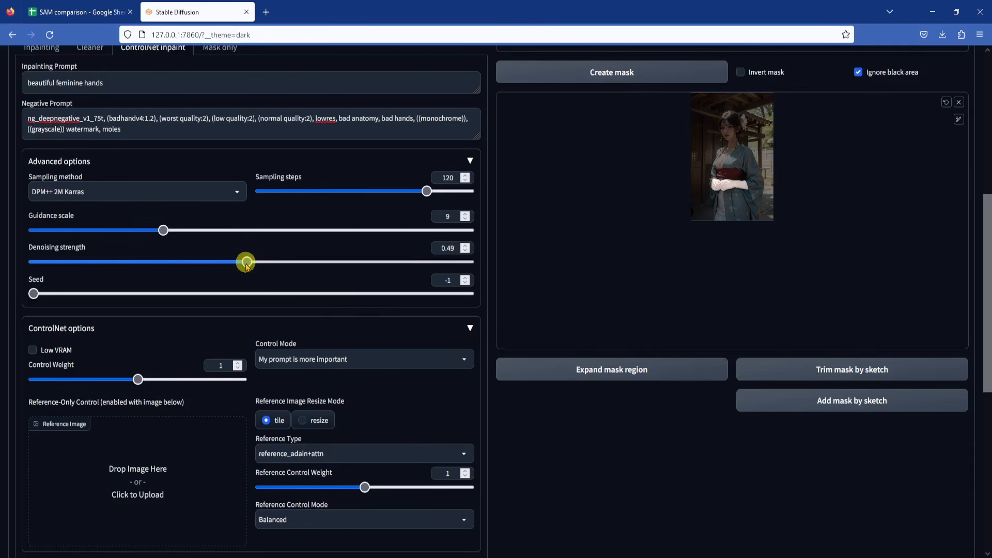
click(466, 246)
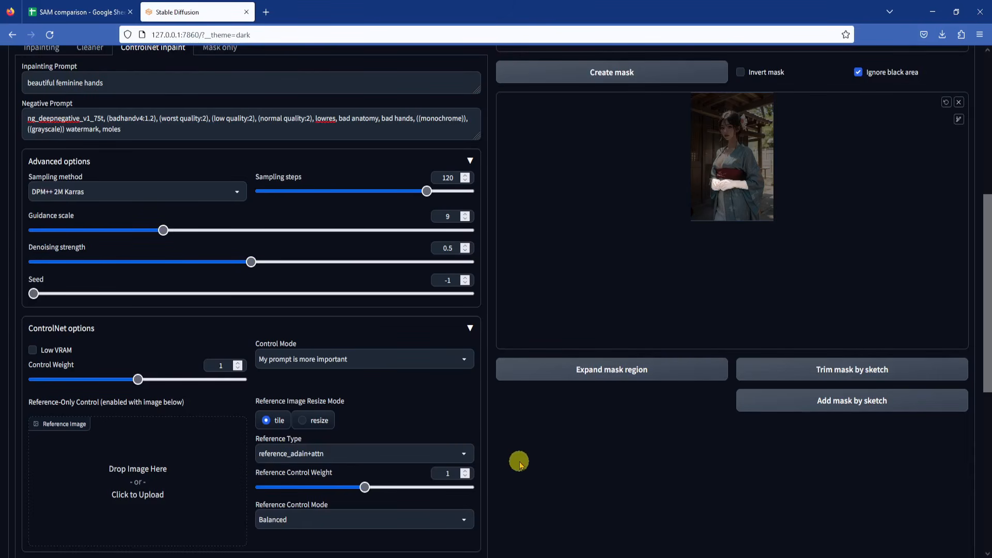
scroll(517, 434, down, 4)
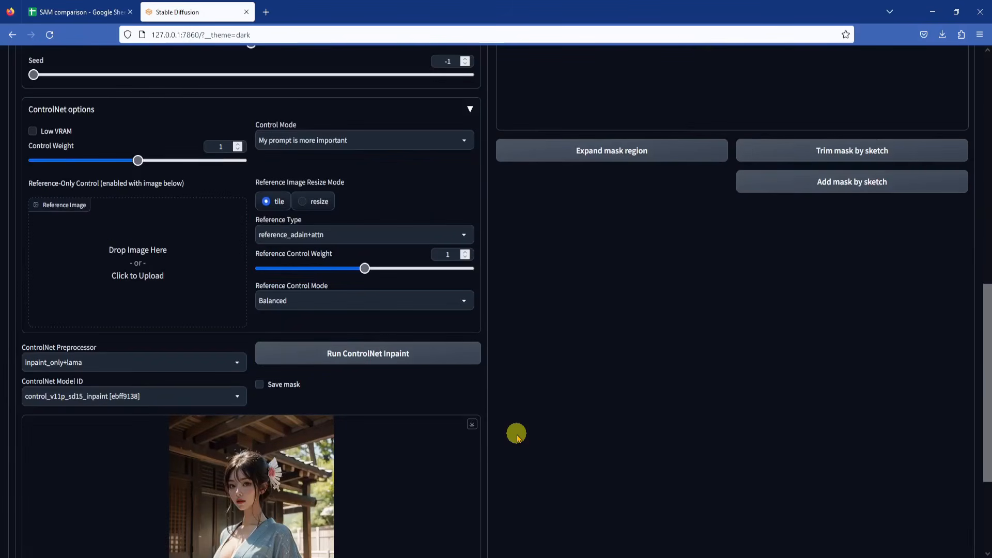
scroll(517, 433, down, 3)
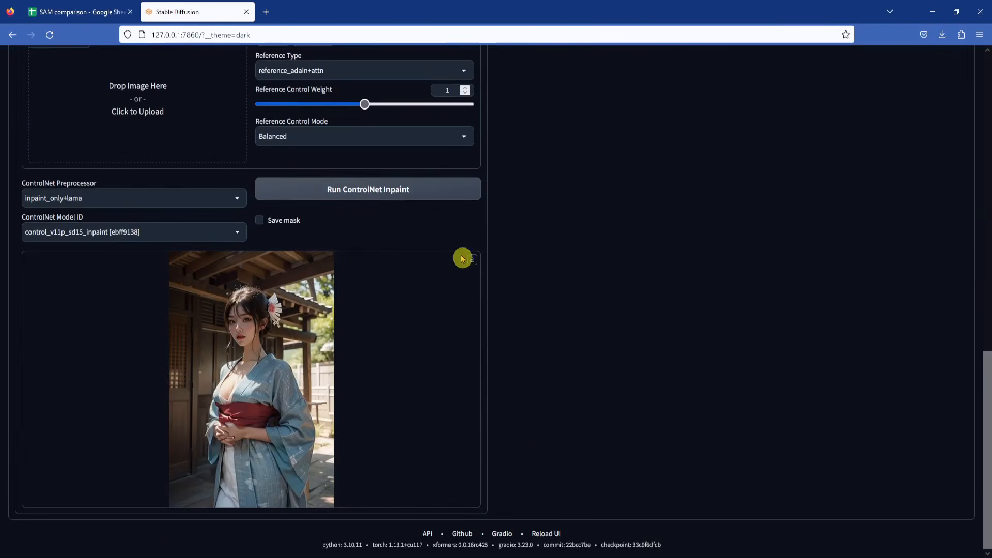
click(428, 189)
key(alt+Tab)
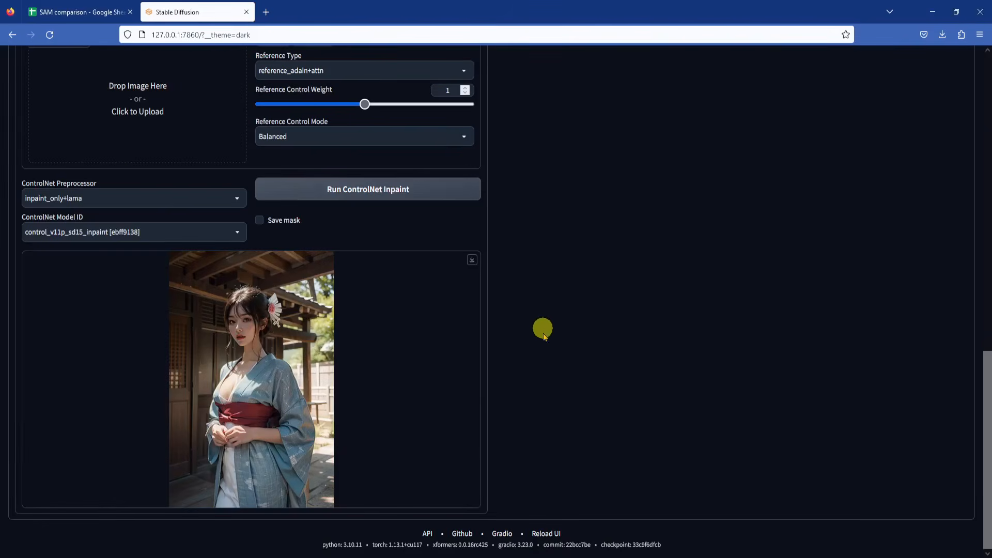
key(alt+Tab)
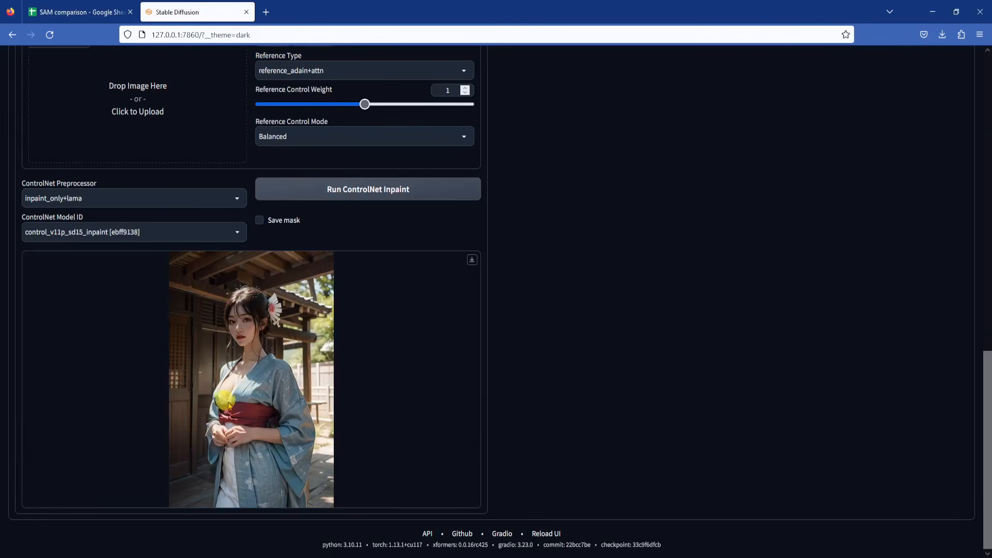
Open the newest inpainted image from the 2023-07-23 output folder and inspect the repaired hands up close.
click(344, 537)
double_click(670, 259)
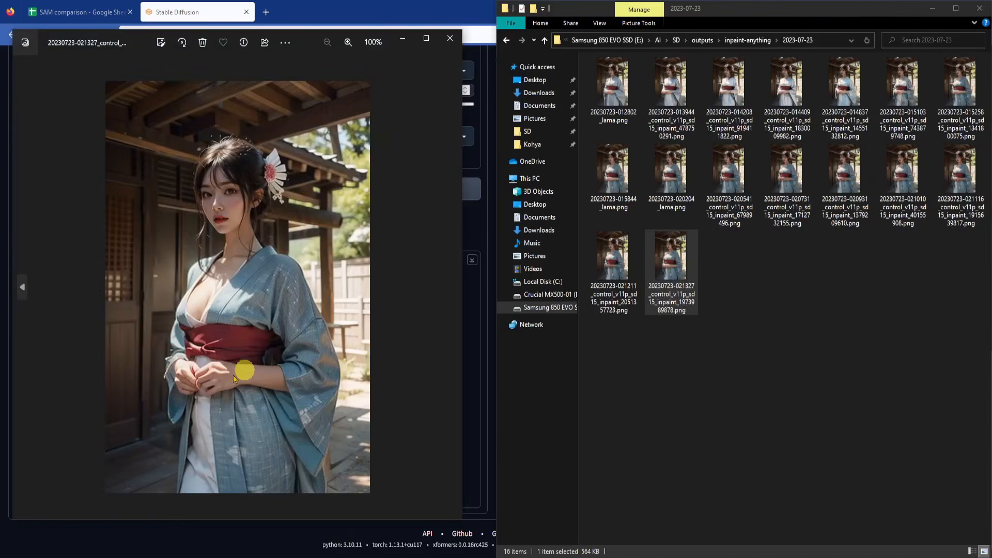
scroll(222, 393, up, 5)
scroll(222, 376, down, 5)
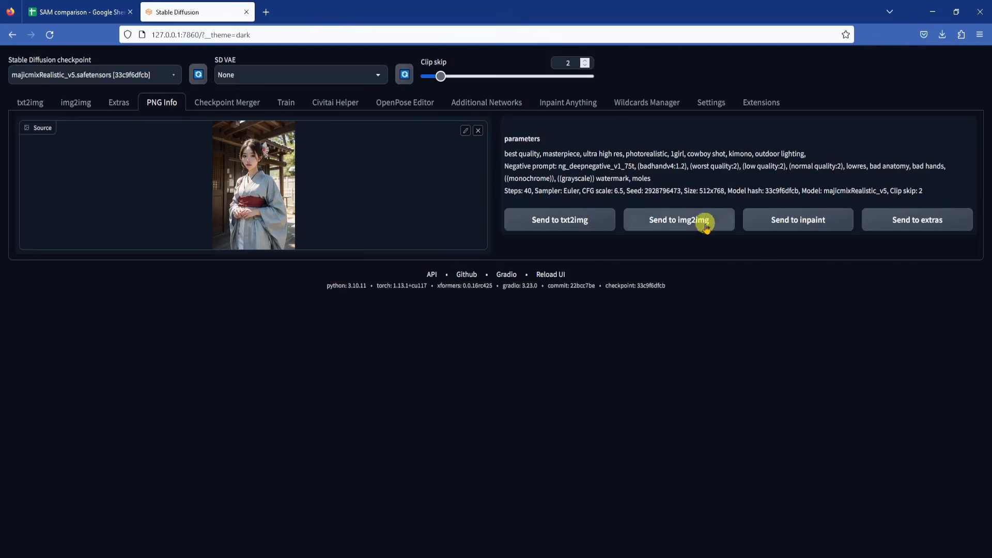
Send the original portrait's generation parameters to img2img and replace its source image with the newest inpainted portrait.
click(693, 221)
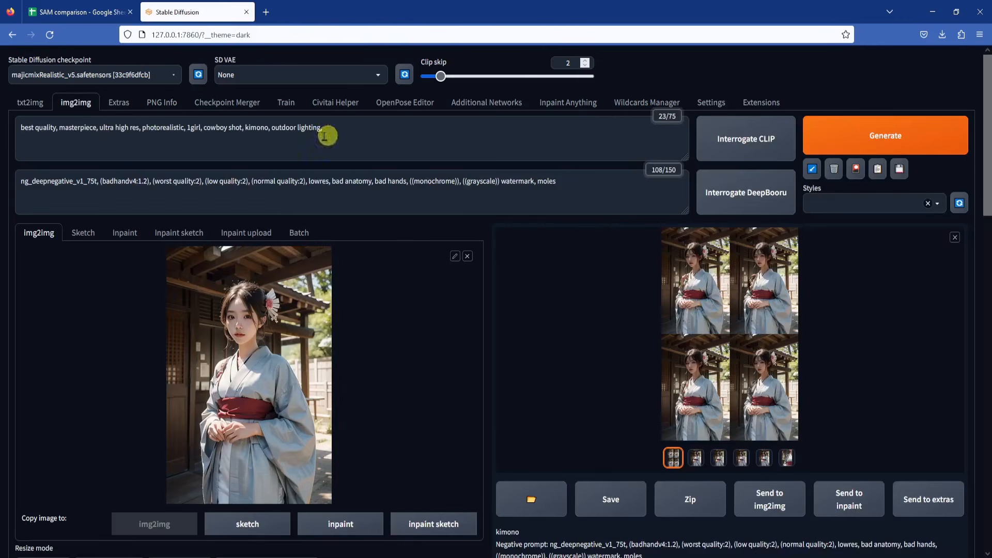
click(243, 527)
click(439, 8)
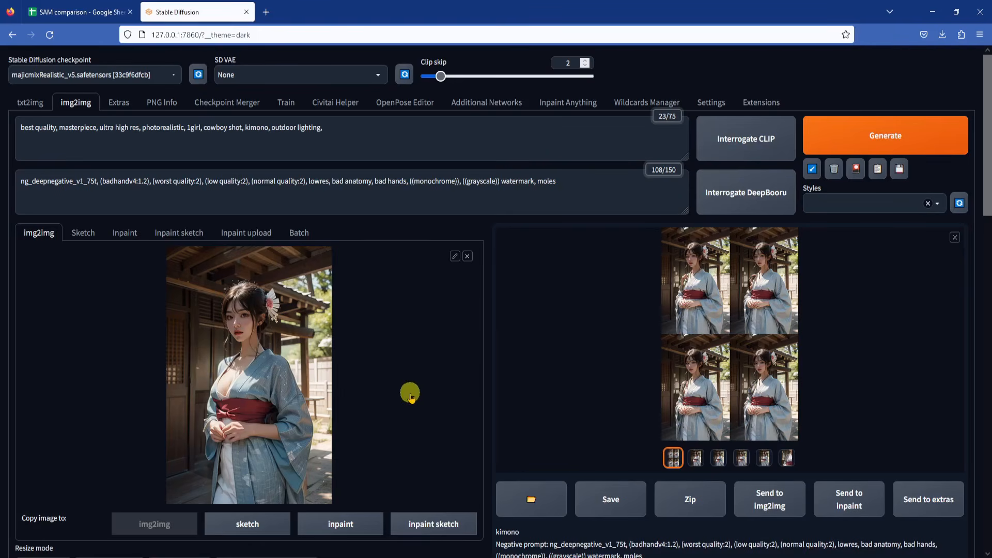
click(340, 524)
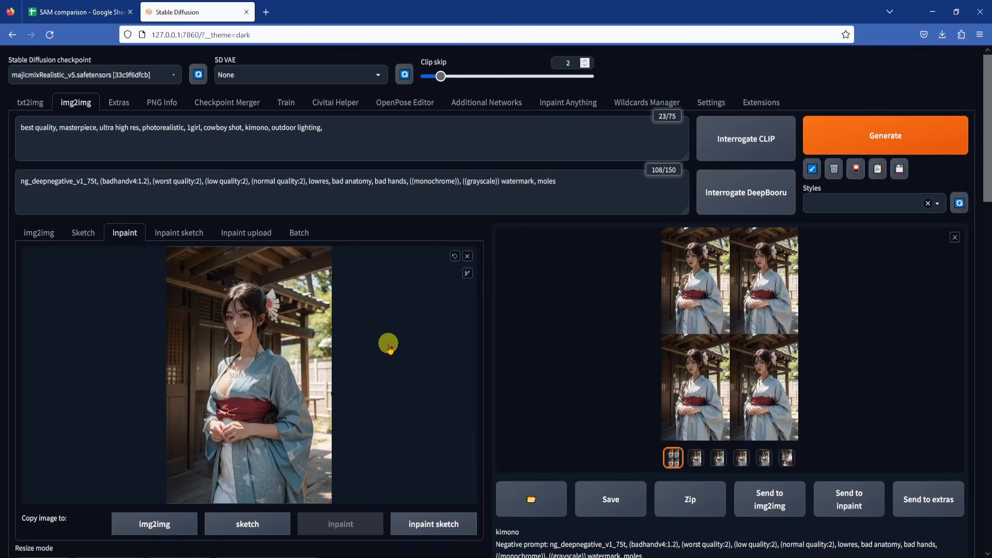
click(38, 232)
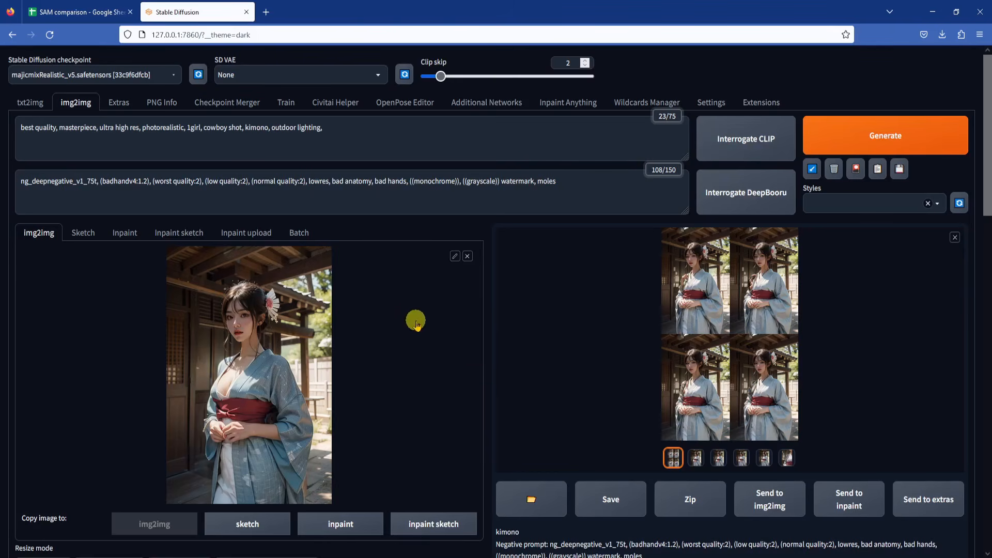
Set the img2img output size to 1024 x 1536 at a locked 2:3 ratio and the batch size to 1.
scroll(425, 304, down, 2)
scroll(425, 304, down, 4)
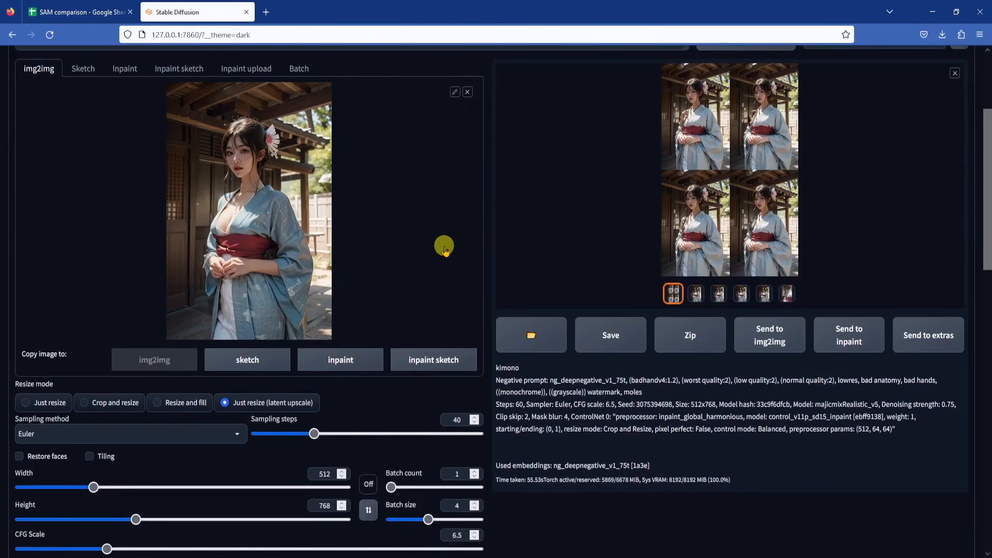
scroll(497, 400, down, 4)
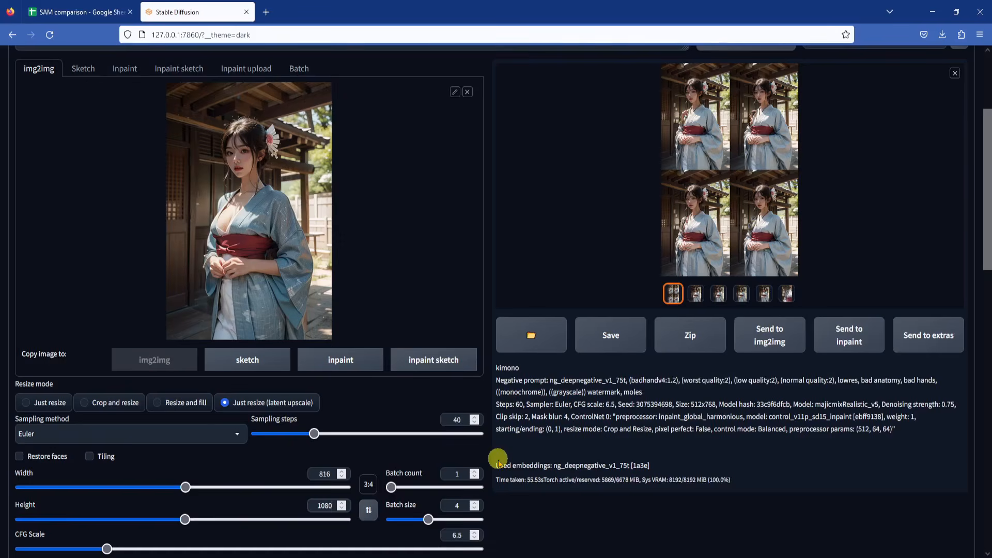
scroll(496, 458, down, 1)
click(364, 429)
click(367, 367)
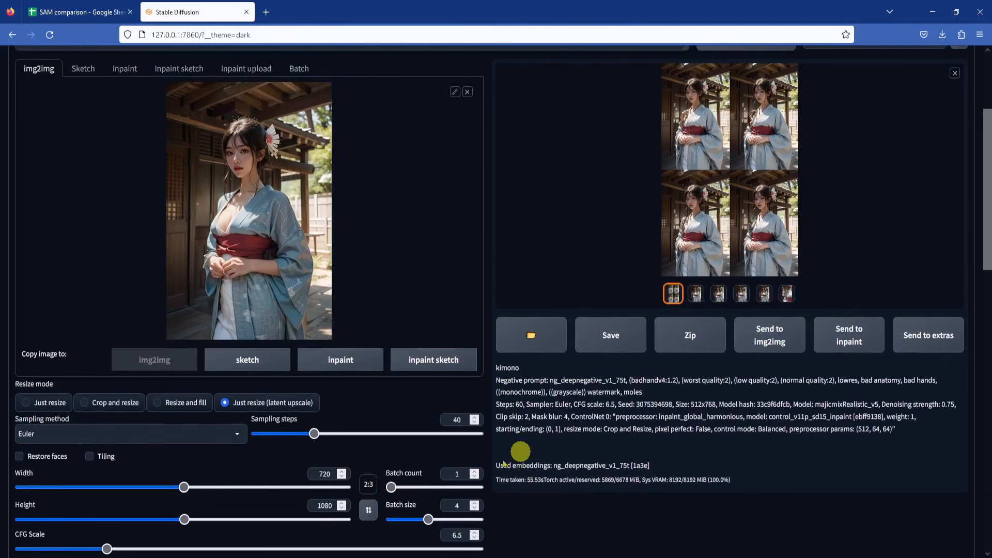
text(1024)
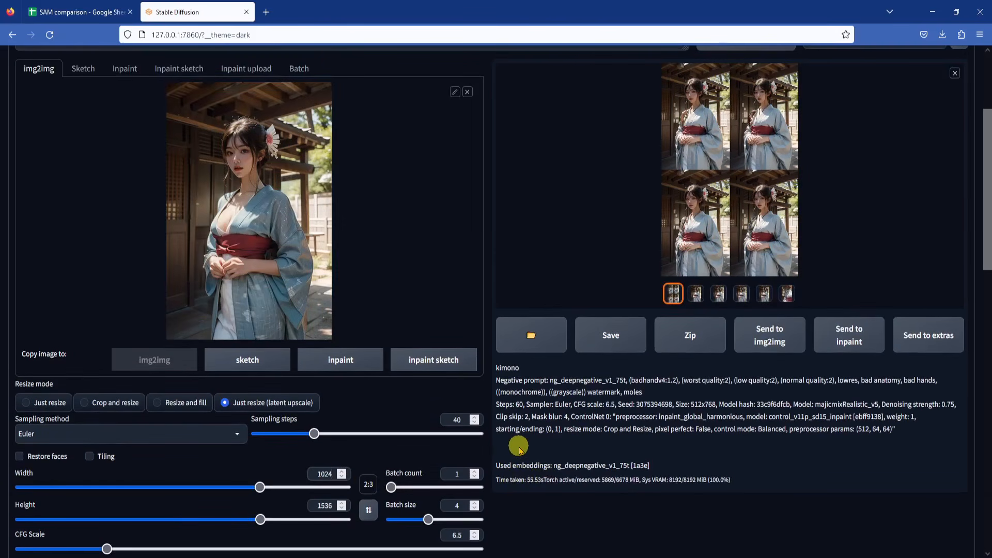
click(474, 504)
text(1)
scroll(557, 460, down, 2)
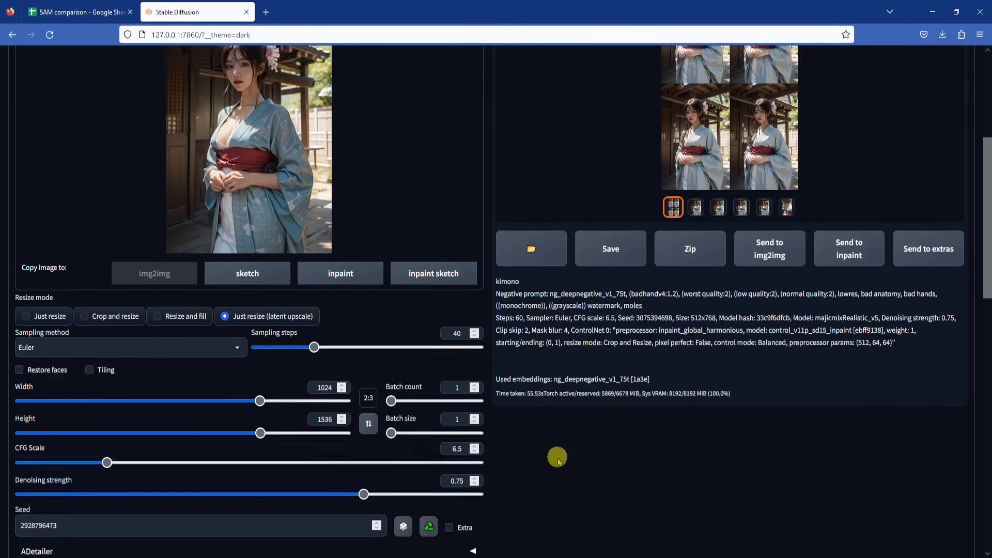
Set the img2img denoising strength to 0.25 and generate the upscaled portrait.
drag(201, 472, 135, 471)
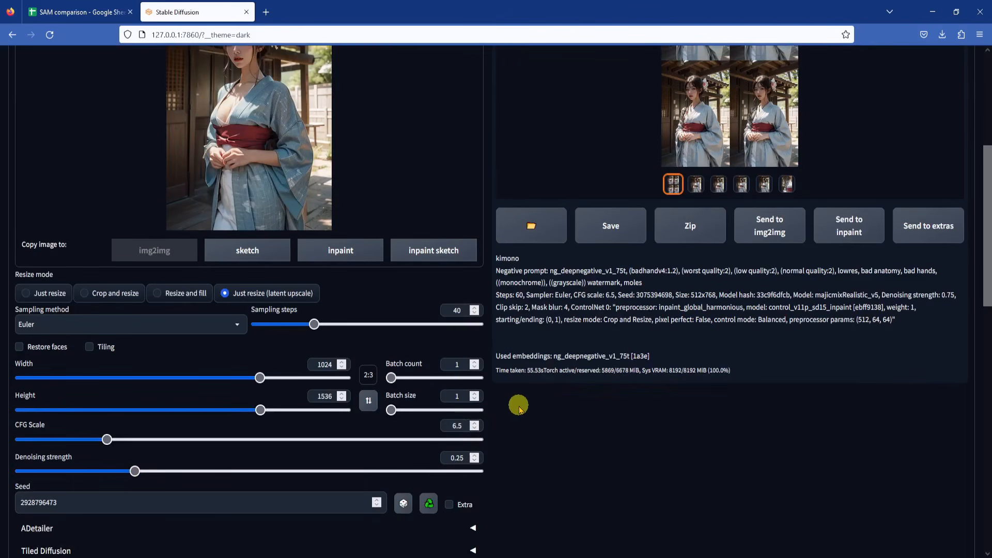
scroll(516, 416, down, 2)
click(914, 124)
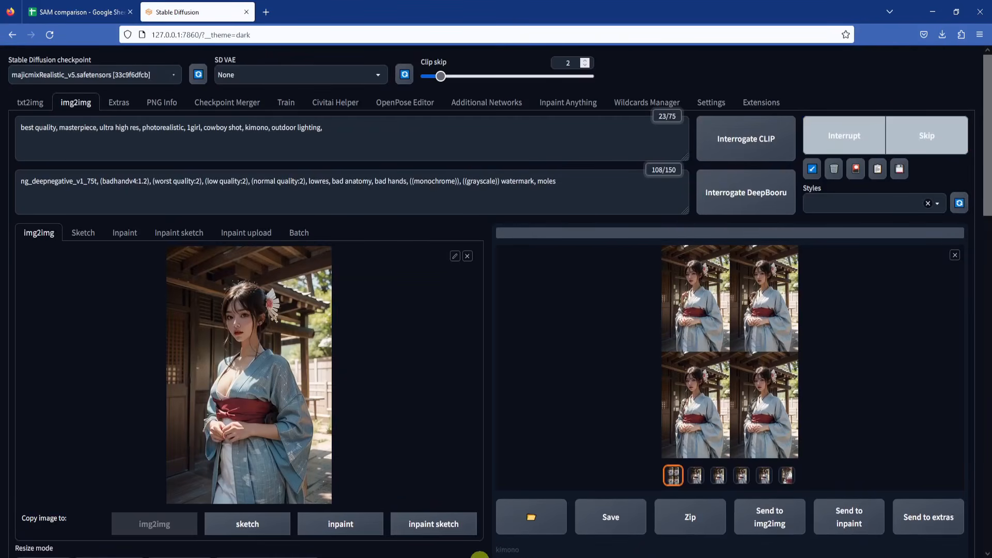
click(360, 557)
click(361, 557)
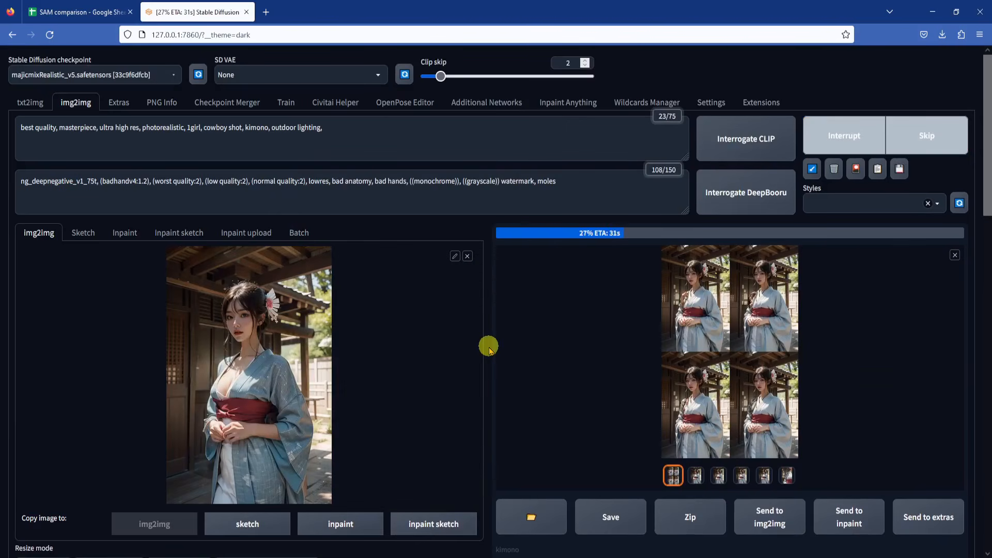
click(360, 557)
click(361, 557)
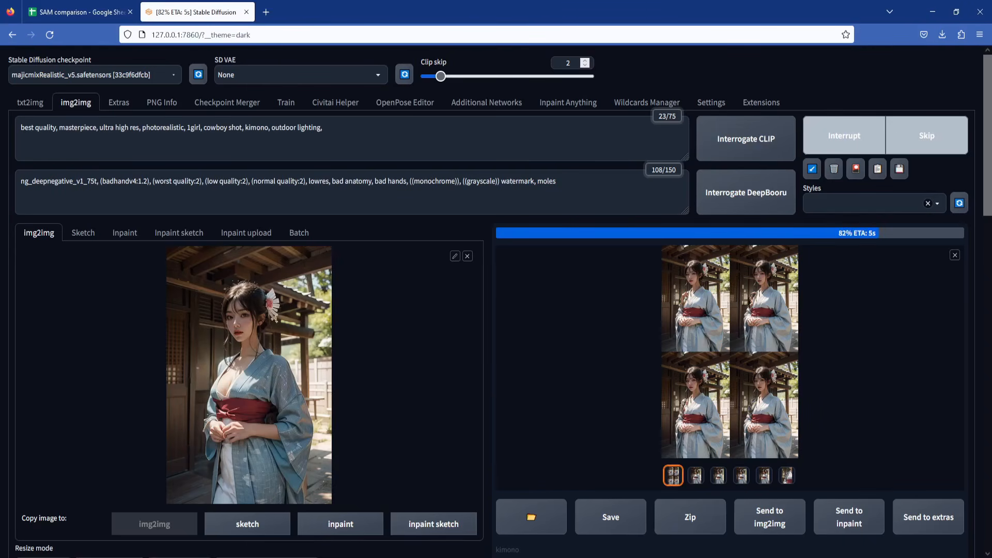
View the upscaled portrait enlarged, compare it with the other image in the viewer, and close the view.
click(662, 326)
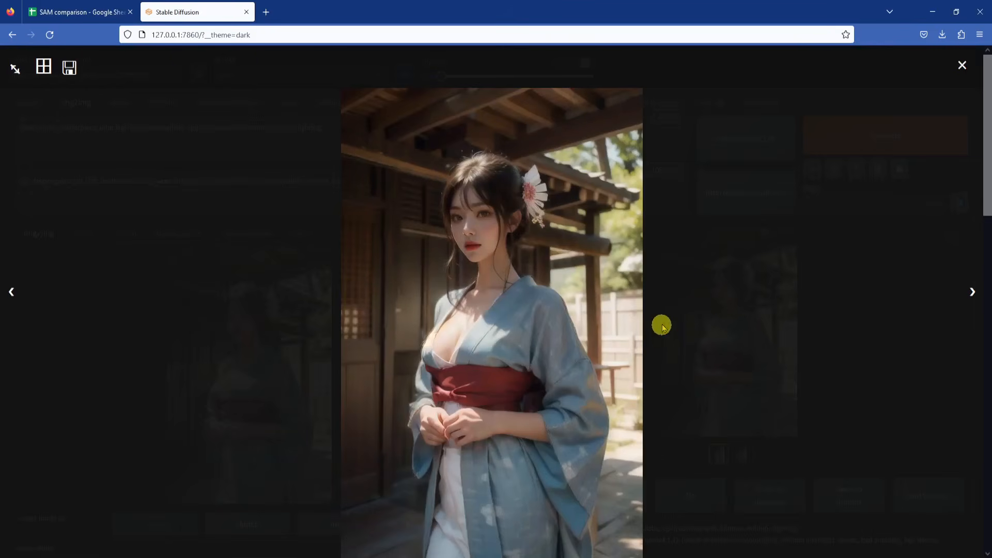
click(972, 291)
click(973, 291)
click(972, 291)
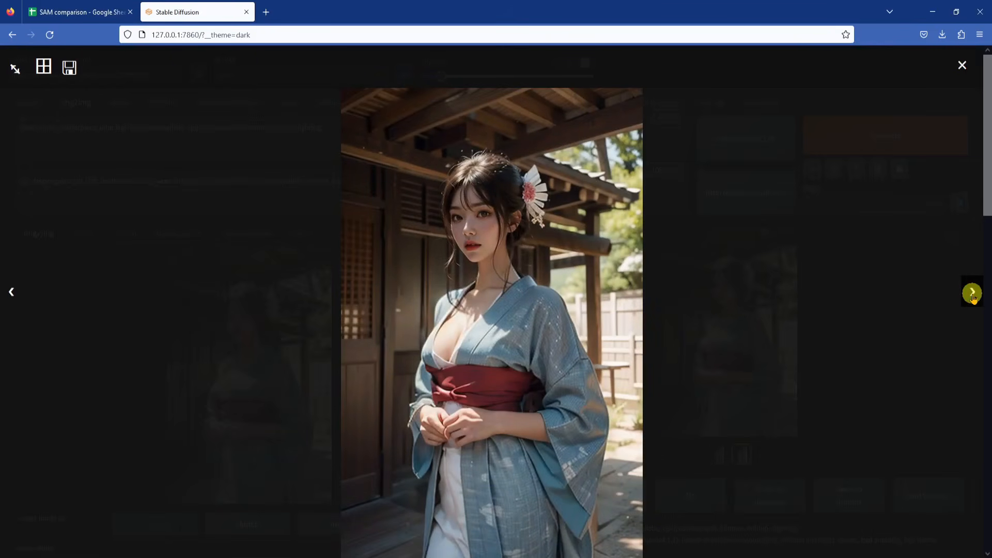
click(856, 279)
Switch the resize mode to Just resize and generate the upscaled portrait again.
scroll(497, 310, down, 3)
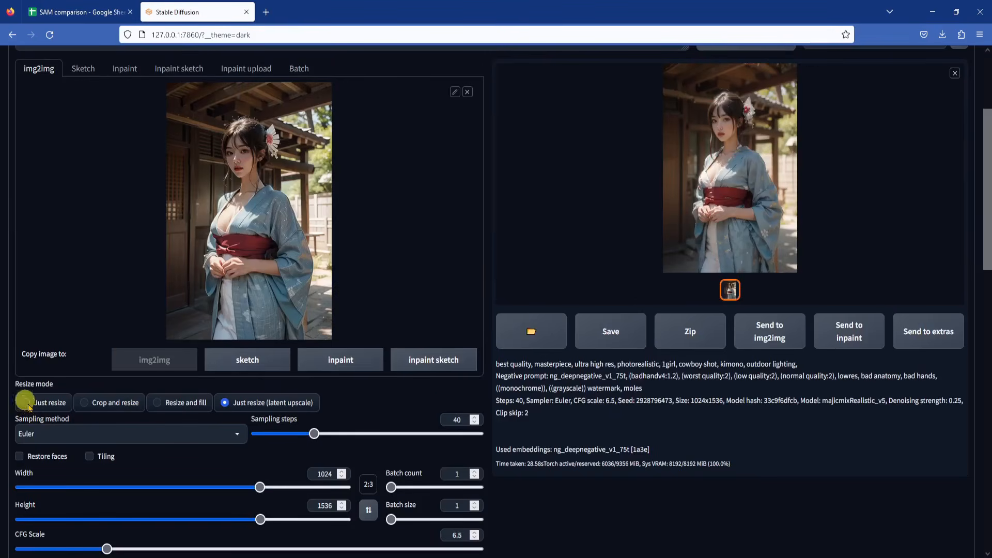
scroll(517, 397, down, 2)
scroll(517, 397, up, 5)
key(ctrl+Return)
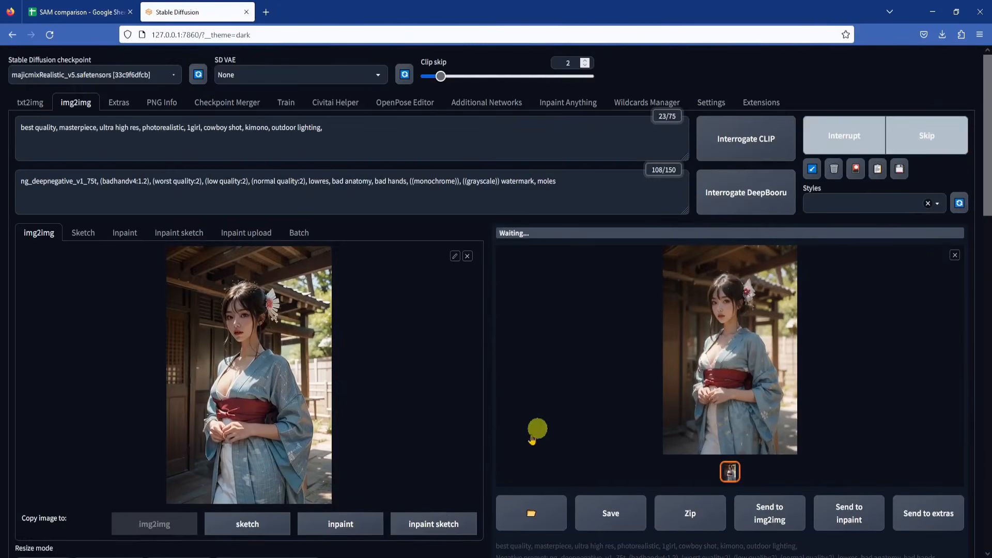
Check the generation progress in the console and view the new upscaled portrait enlarged.
key(alt+Tab)
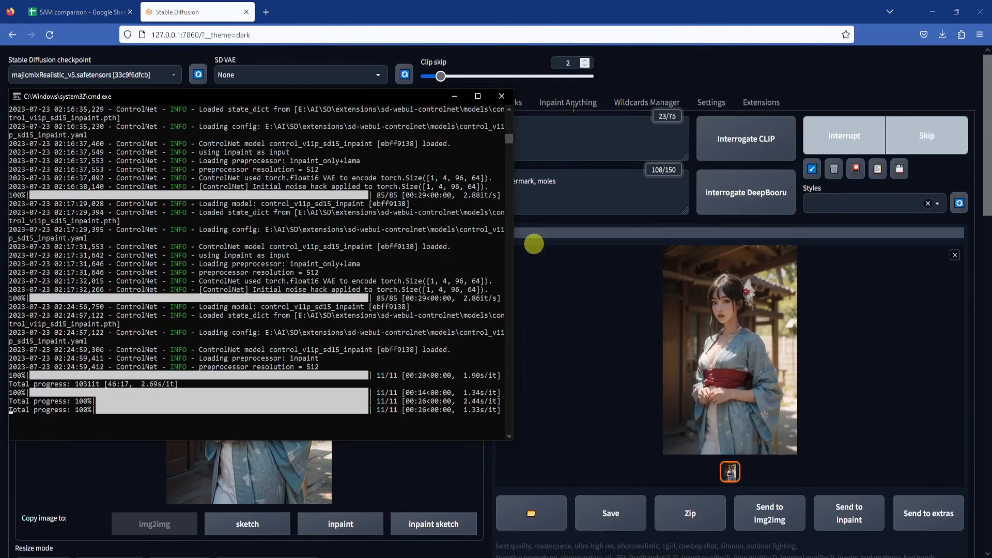
click(660, 7)
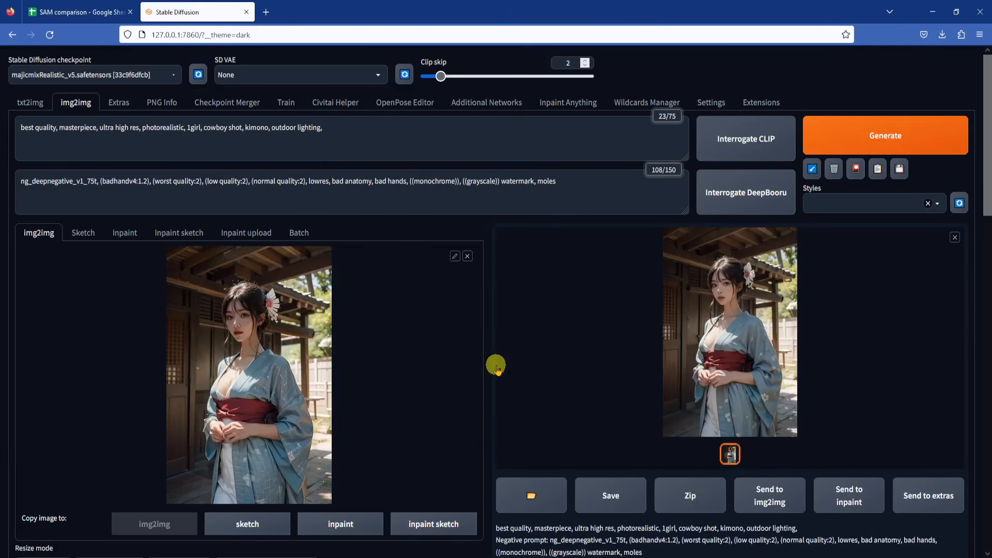
click(698, 317)
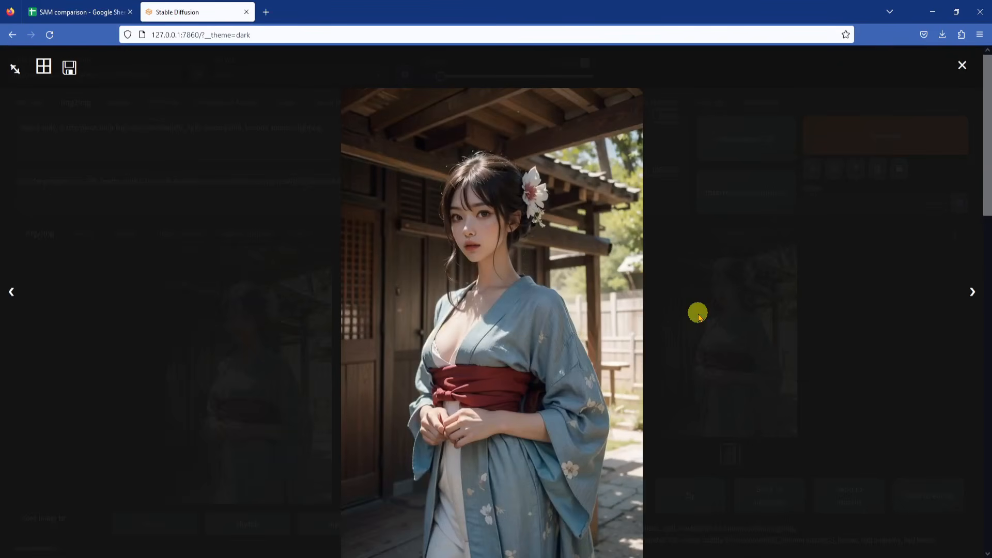
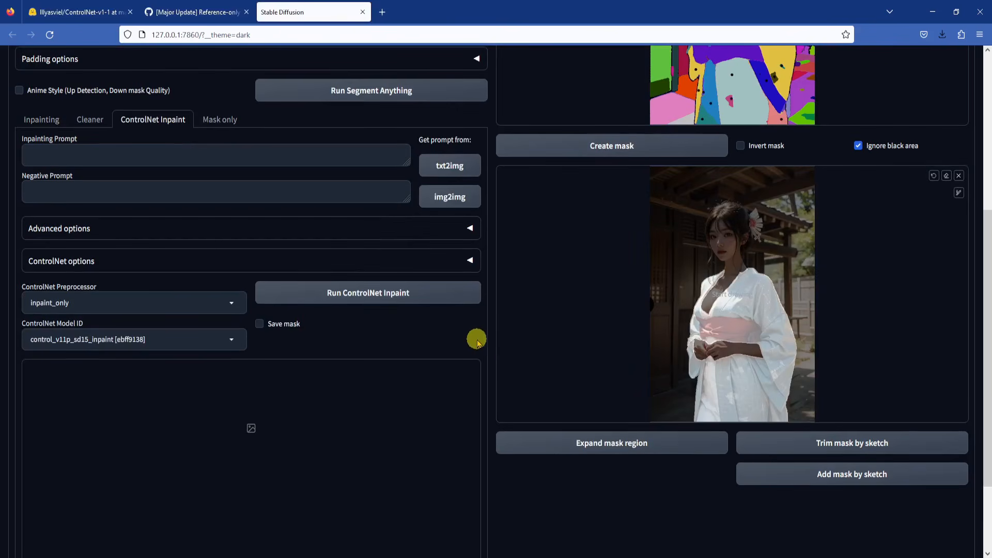
Remove "(red flowers, intricately detailed:1.2)," from the ControlNet Inpaint prompt and leave the negative prompt as it is.
scroll(490, 336, up, 5)
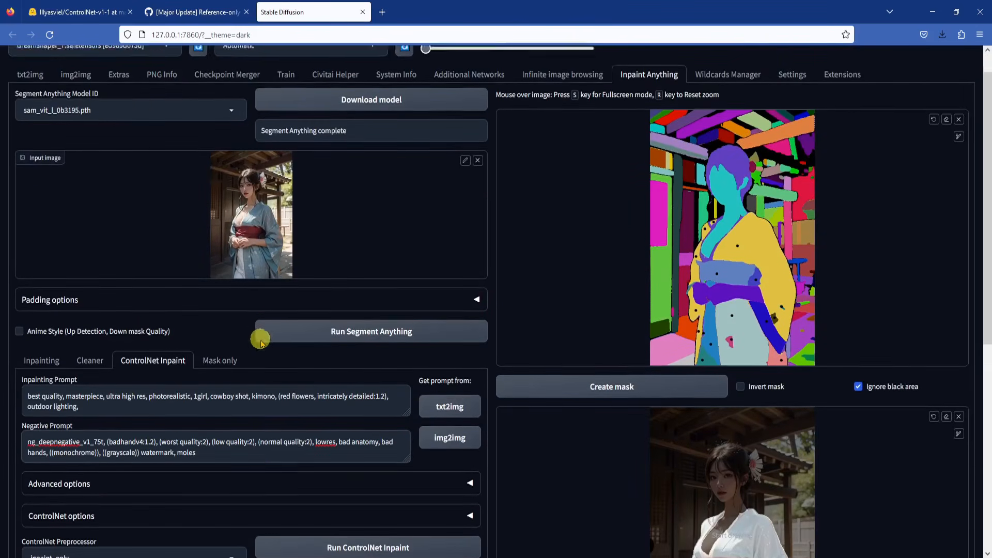
scroll(260, 341, down, 4)
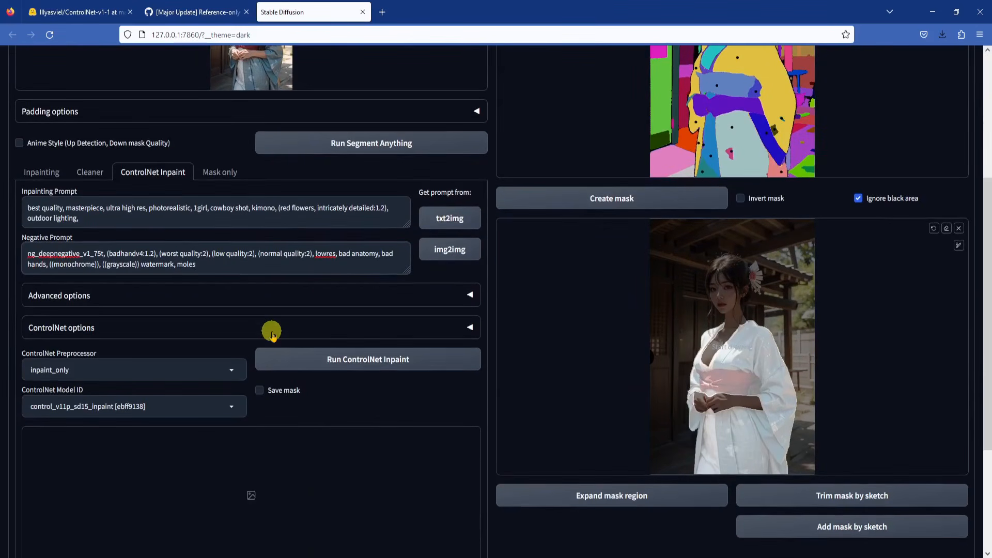
click(113, 221)
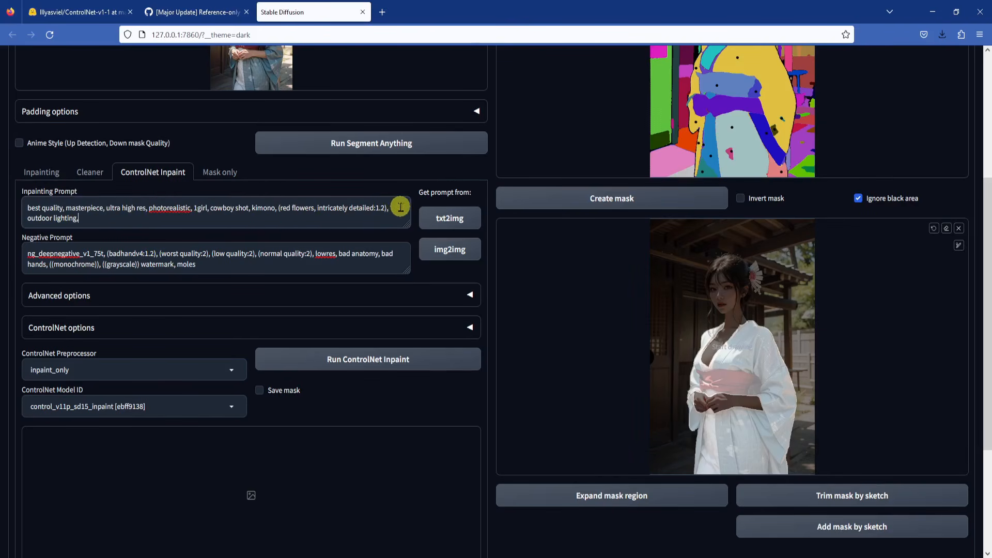
drag(400, 207, 282, 208)
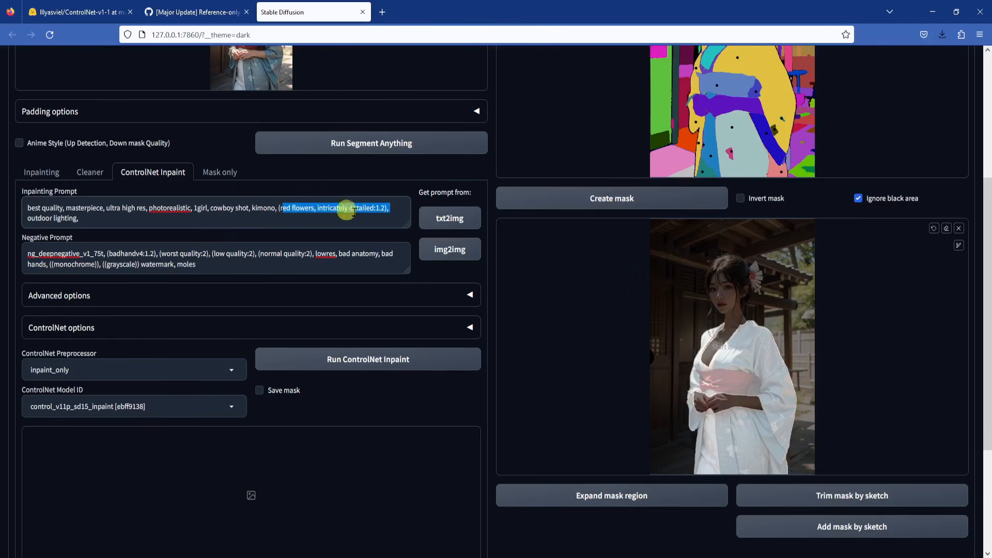
key(BackSpace)
key(BackSpace)
key(BackSpace)
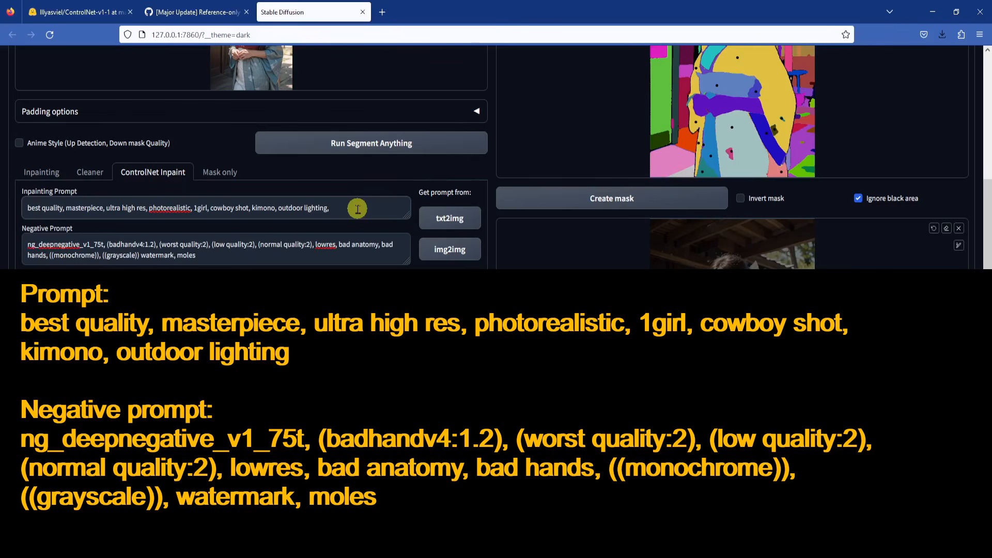
click(231, 258)
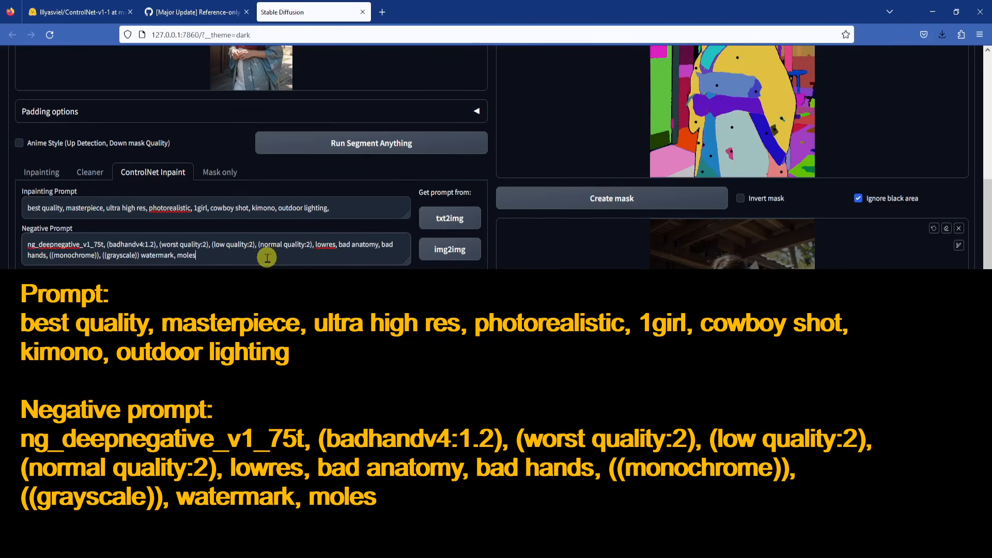
scroll(276, 261, down, 2)
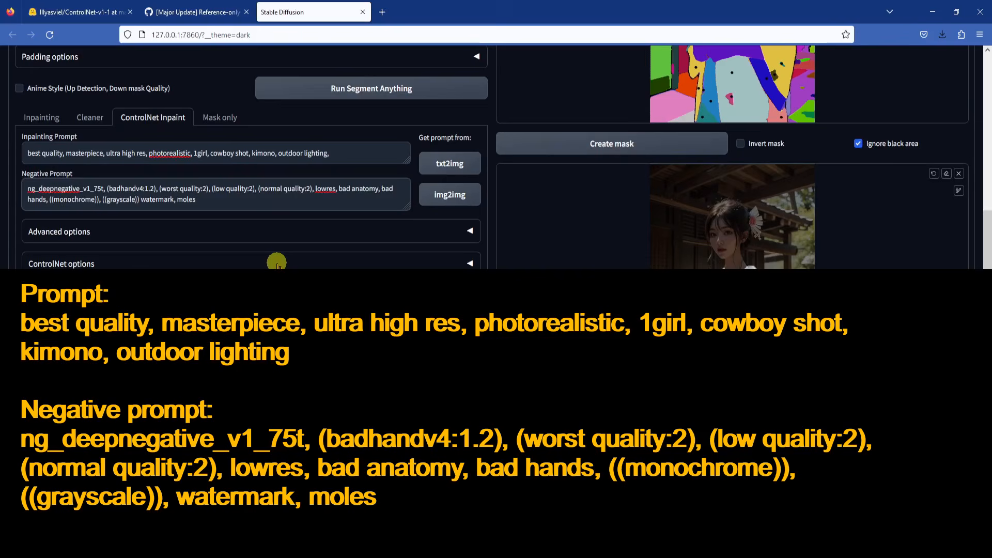
scroll(276, 262, down, 2)
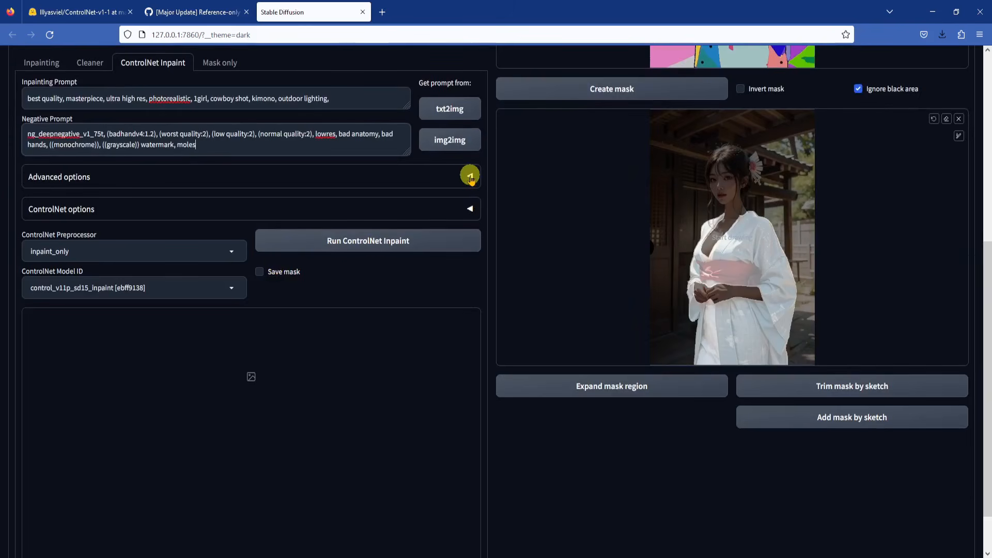
click(357, 97)
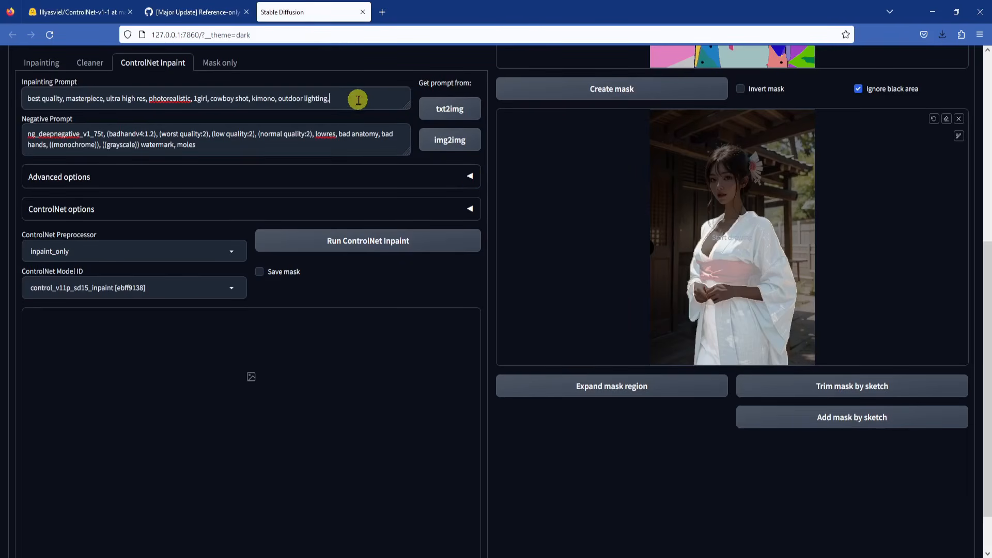
Set the ControlNet Inpaint sampling method to DPM++ 2M Karras and the sampling steps to 50.
click(471, 176)
click(232, 210)
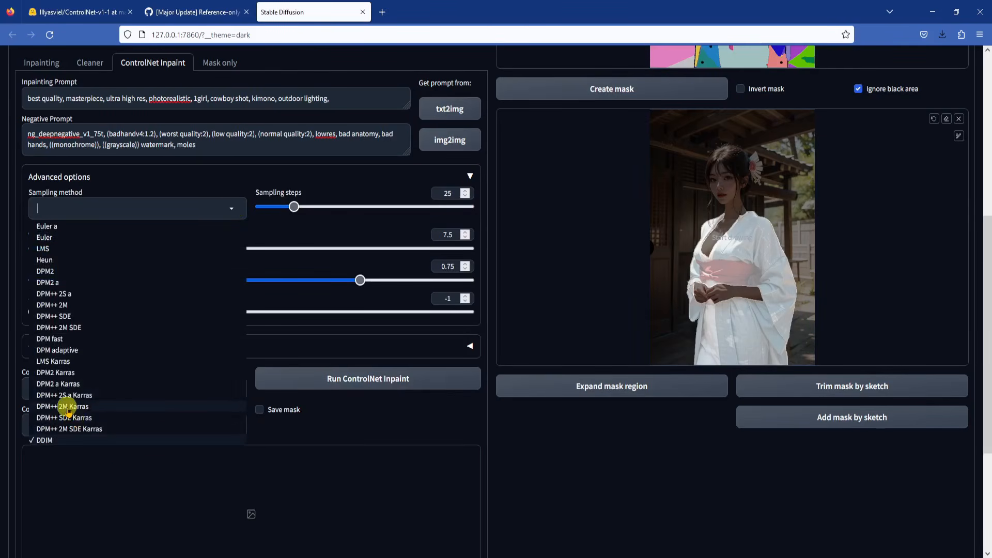
click(67, 408)
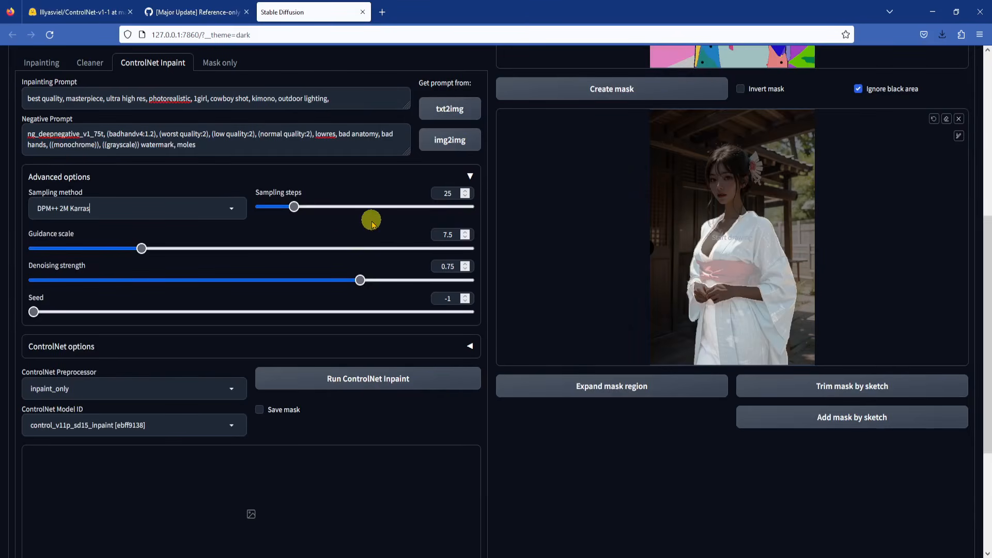
double_click(448, 193)
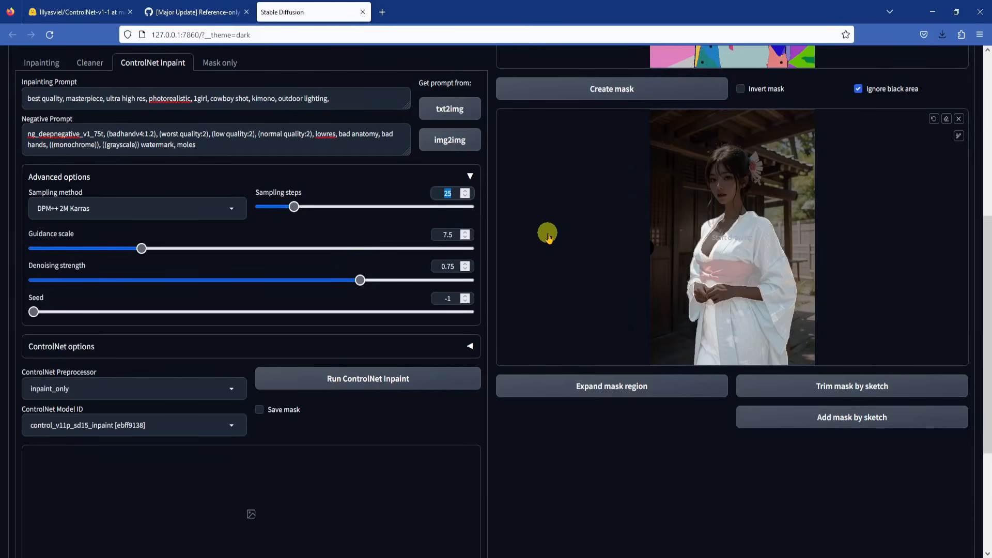
text(50)
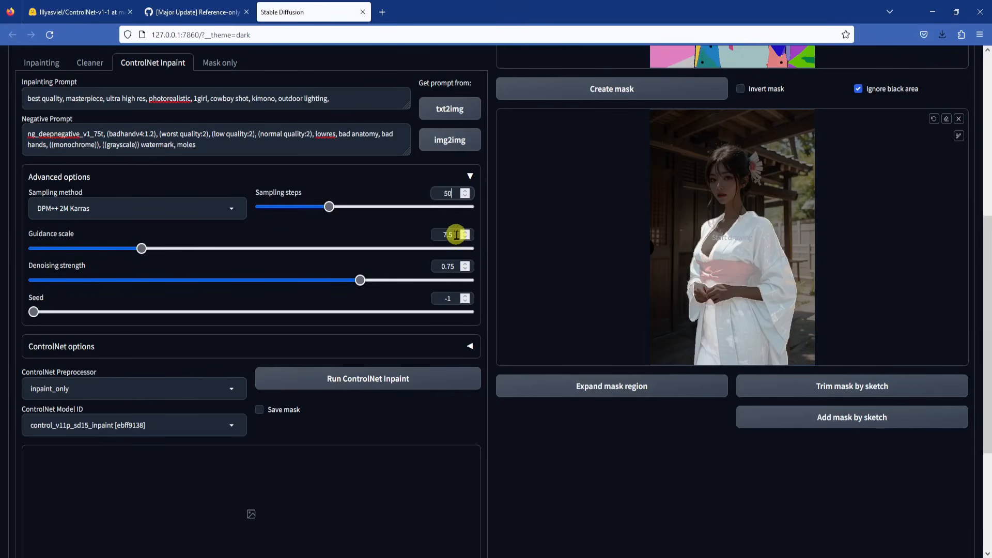
Set the guidance scale to 5 and the denoising strength to 1.0 for ControlNet Inpaint.
double_click(439, 234)
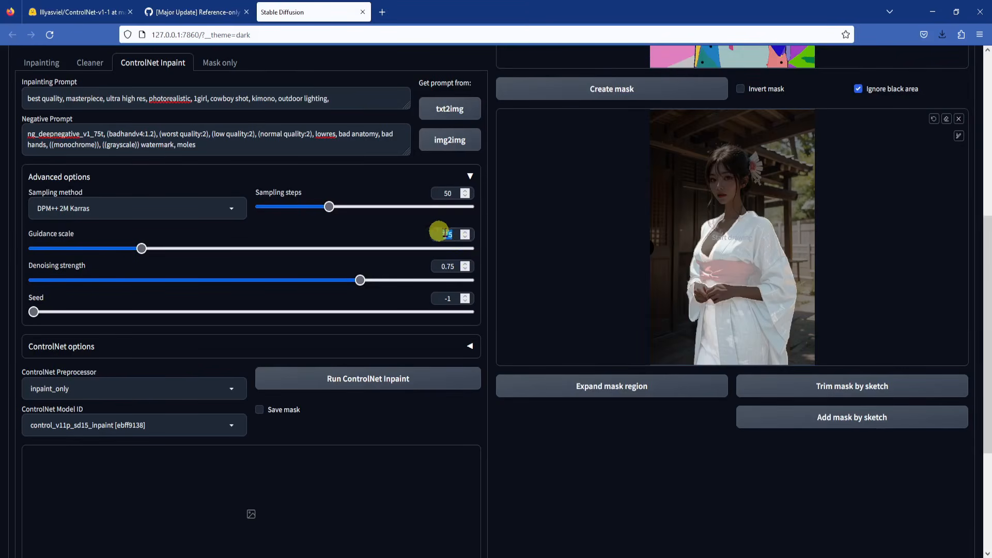
text(5)
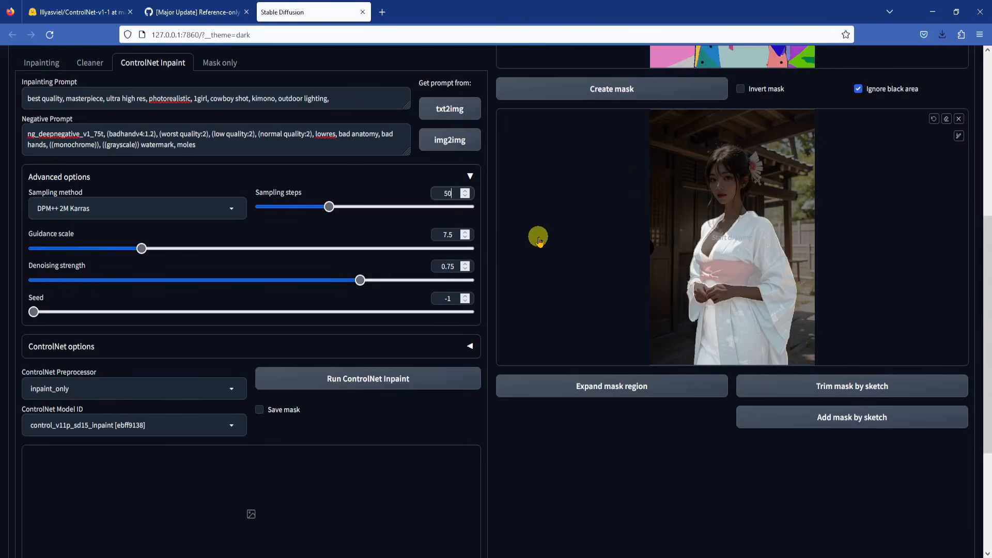
double_click(448, 233)
text(5)
double_click(448, 266)
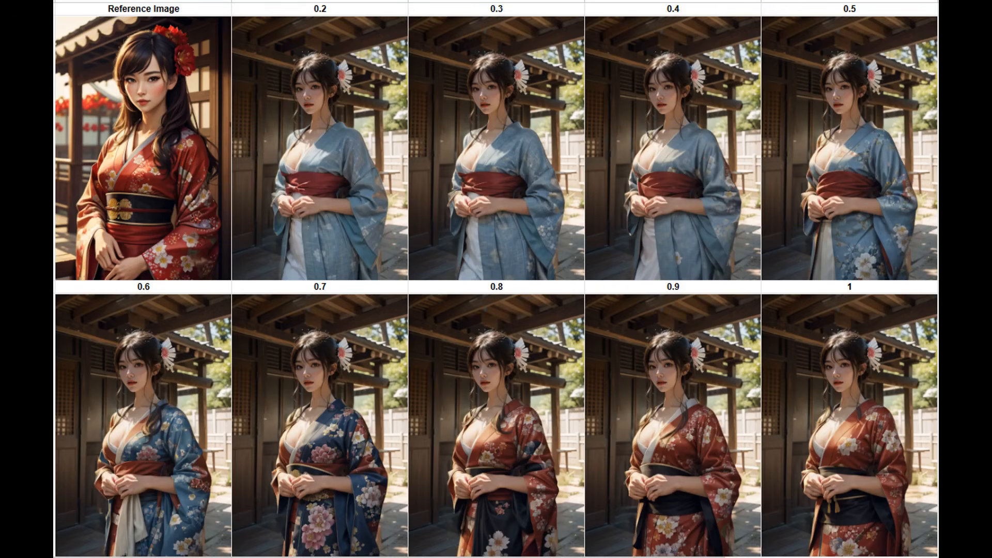
double_click(455, 267)
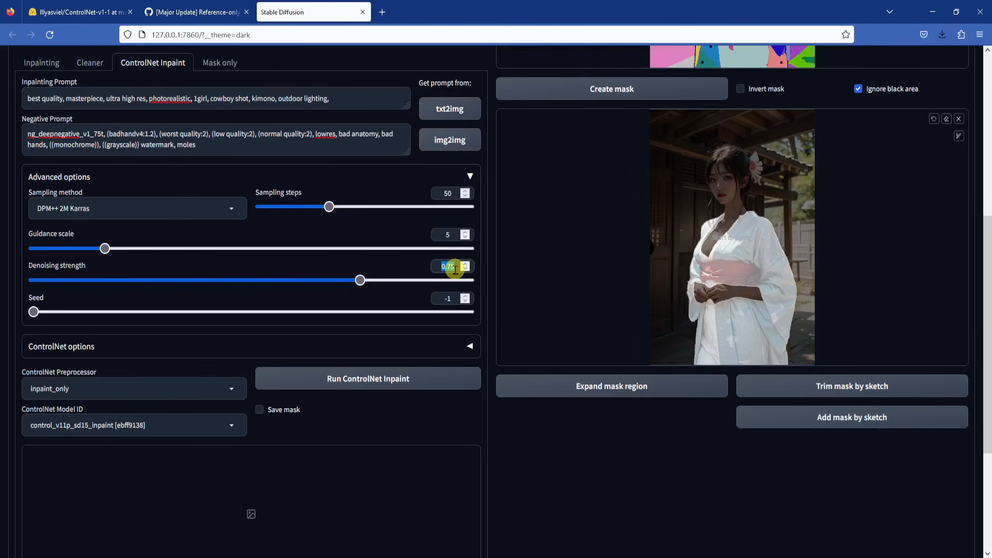
text(1.0)
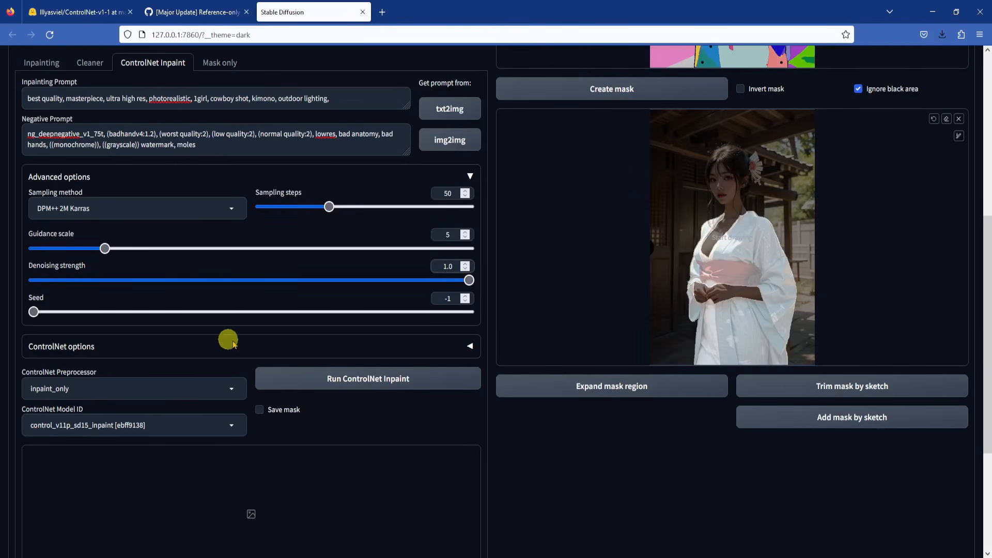
Show the ControlNet options and disable Low VRAM.
click(471, 346)
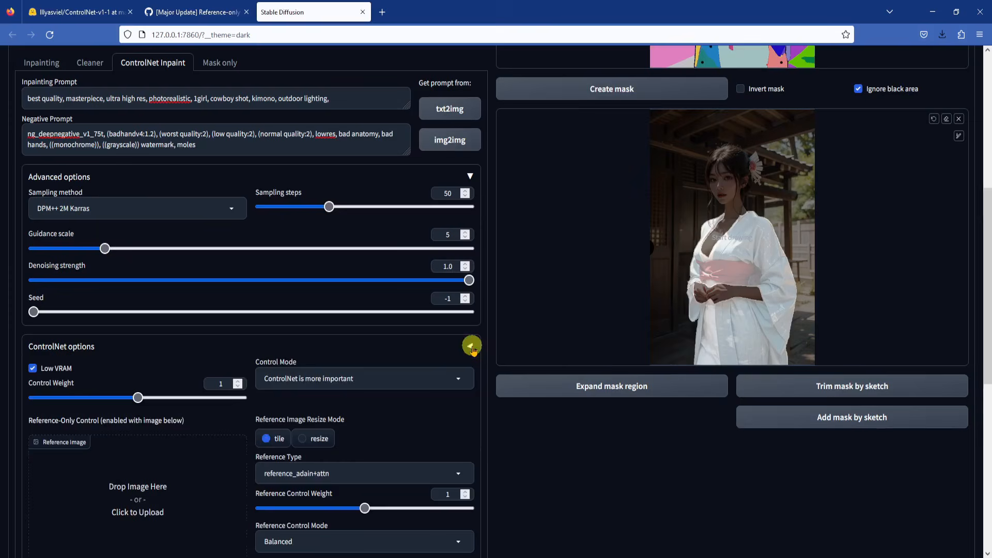
scroll(469, 351, down, 2)
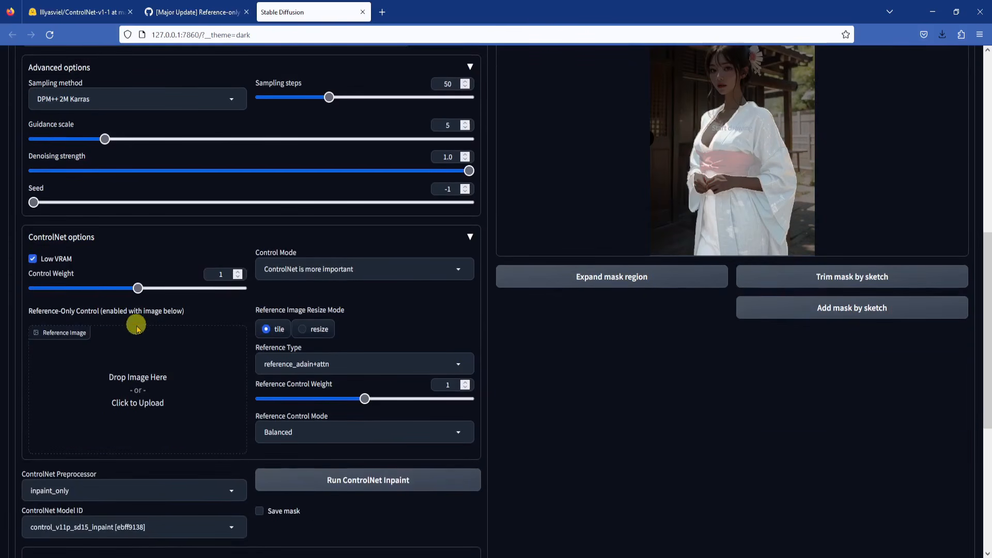
click(33, 258)
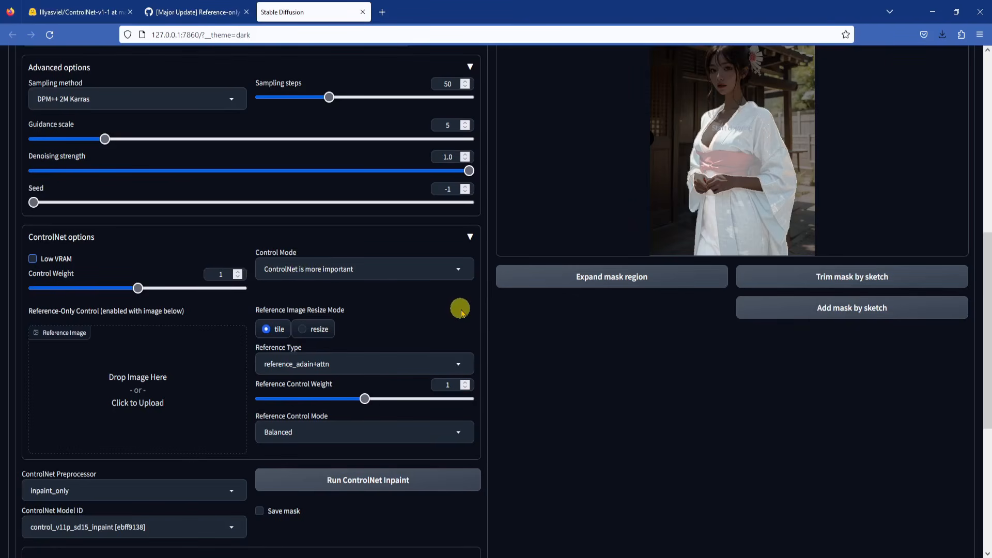
Load 00007-3220119769.png from the 2023-08-24 txt2img-images folder as the Reference-Only Control image and minimize the file window.
scroll(459, 308, down, 2)
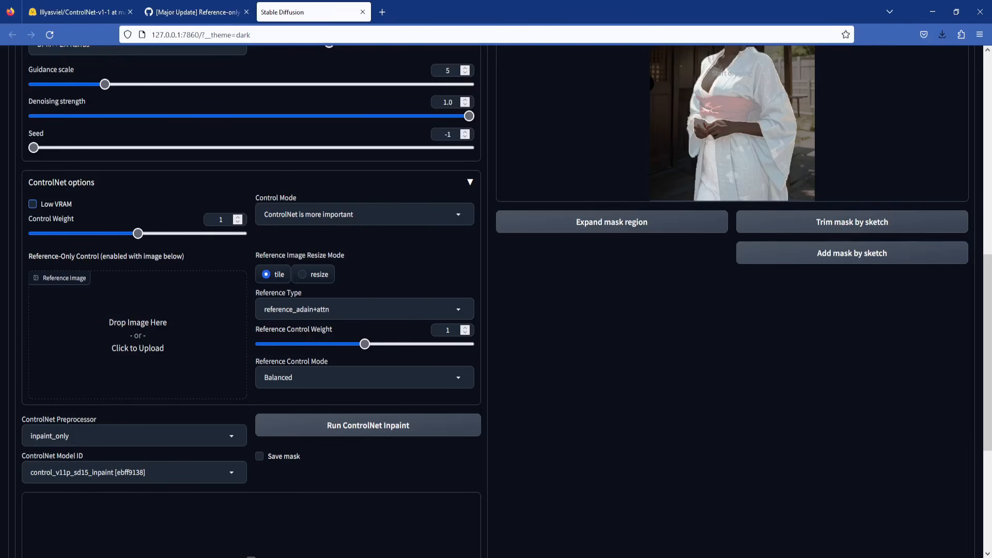
click(259, 537)
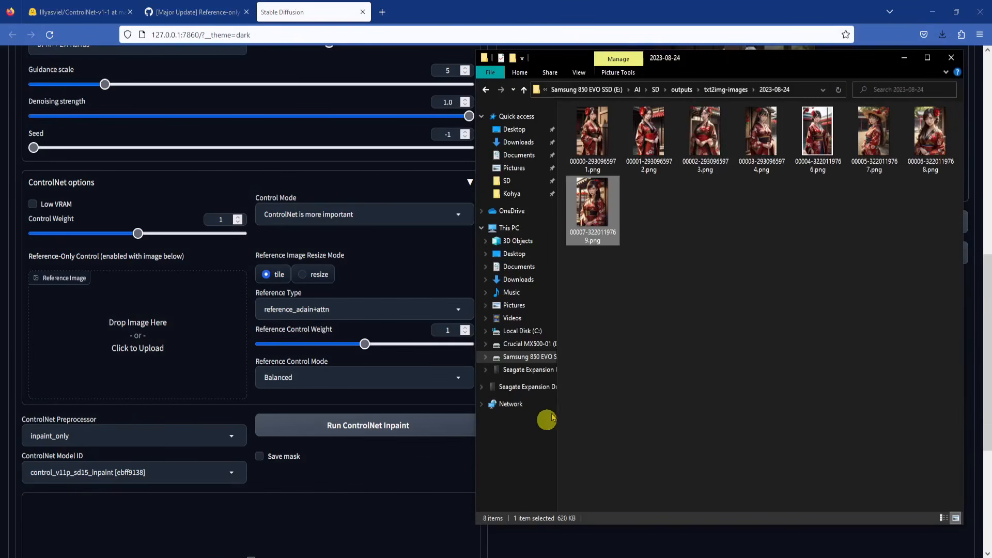
drag(599, 219, 187, 331)
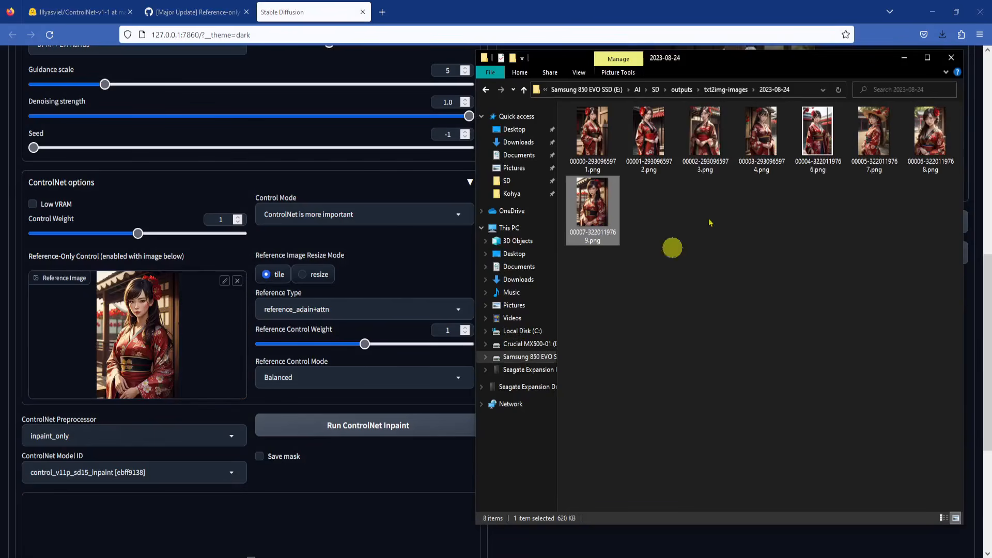
click(905, 58)
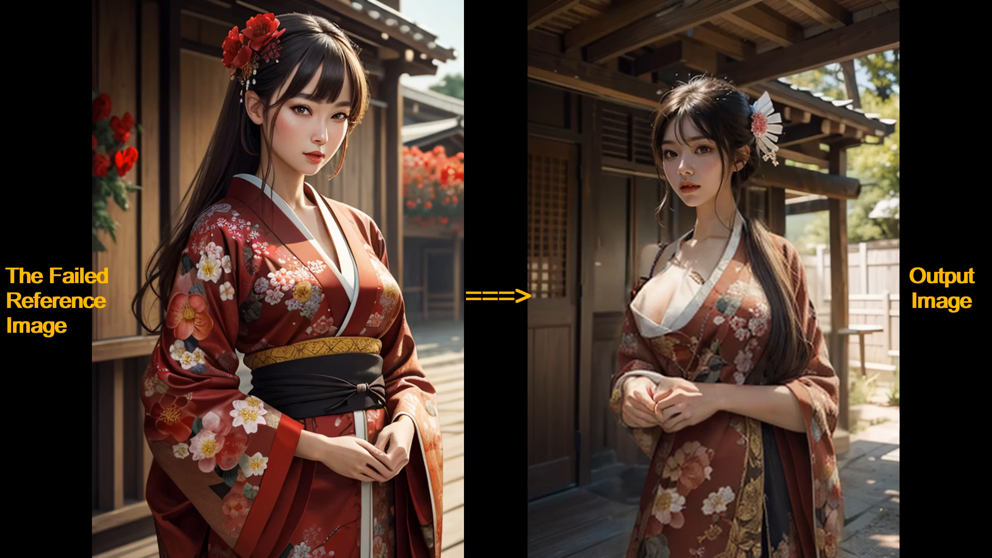